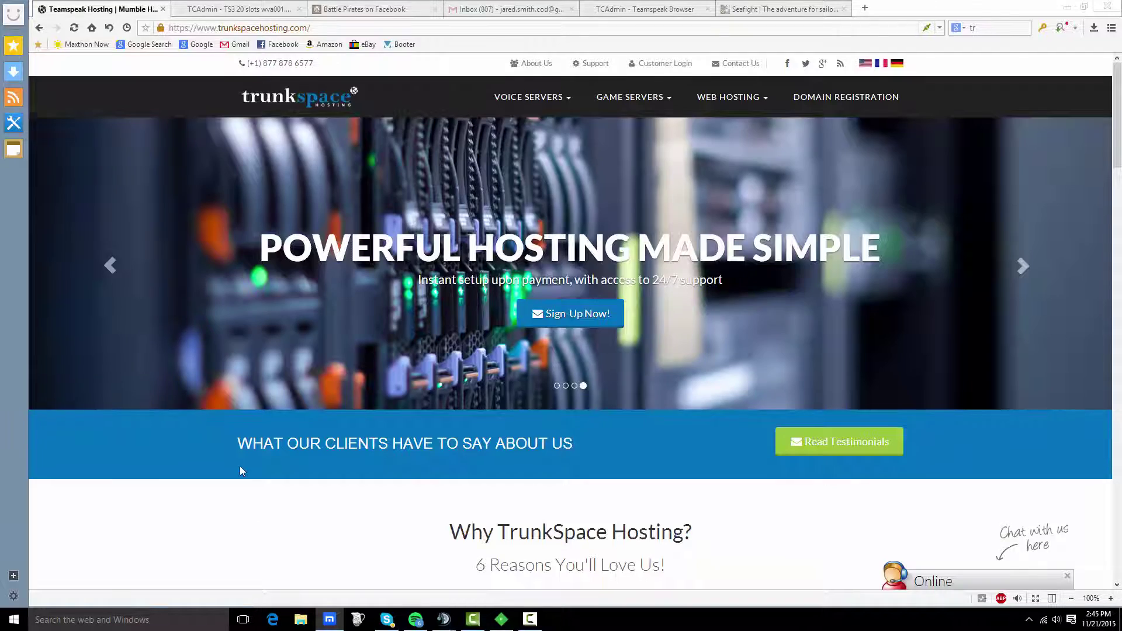
{"action": "scroll", "coordinate": [185, 549], "scroll_direction": "down", "scroll_amount": 5}
{"action": "scroll", "coordinate": [193, 490], "scroll_direction": "down", "scroll_amount": 5}
{"action": "scroll", "coordinate": [210, 430], "scroll_direction": "down", "scroll_amount": 6}
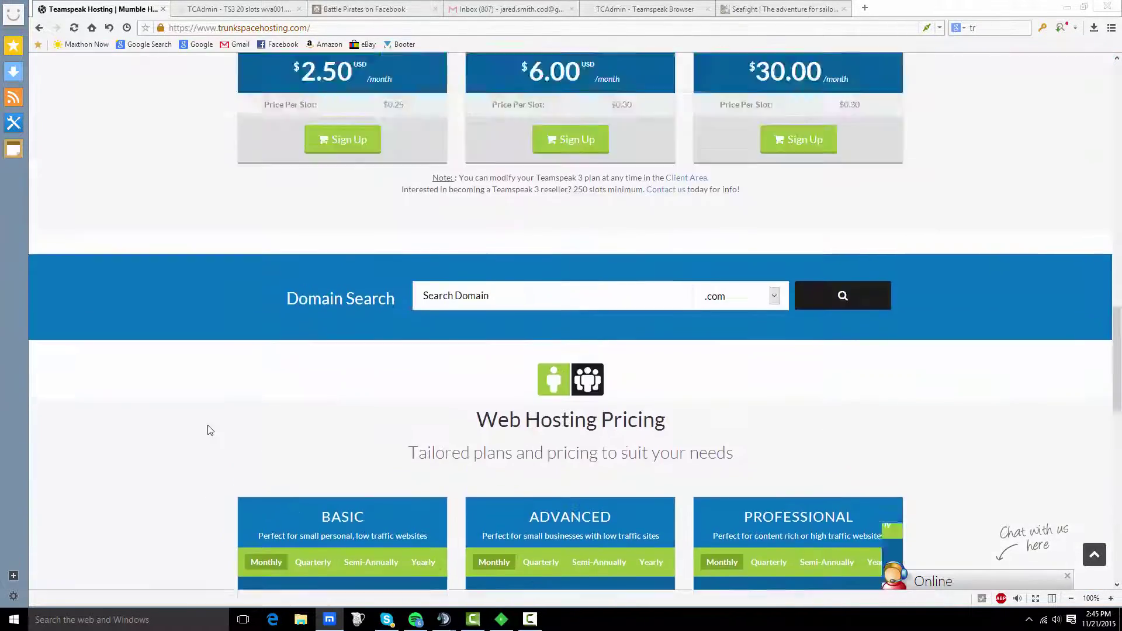
{"action": "scroll", "coordinate": [210, 430], "scroll_direction": "up", "scroll_amount": 5}
{"action": "scroll", "coordinate": [209, 430], "scroll_direction": "up", "scroll_amount": 5}
{"action": "scroll", "coordinate": [210, 429], "scroll_direction": "up", "scroll_amount": 5}
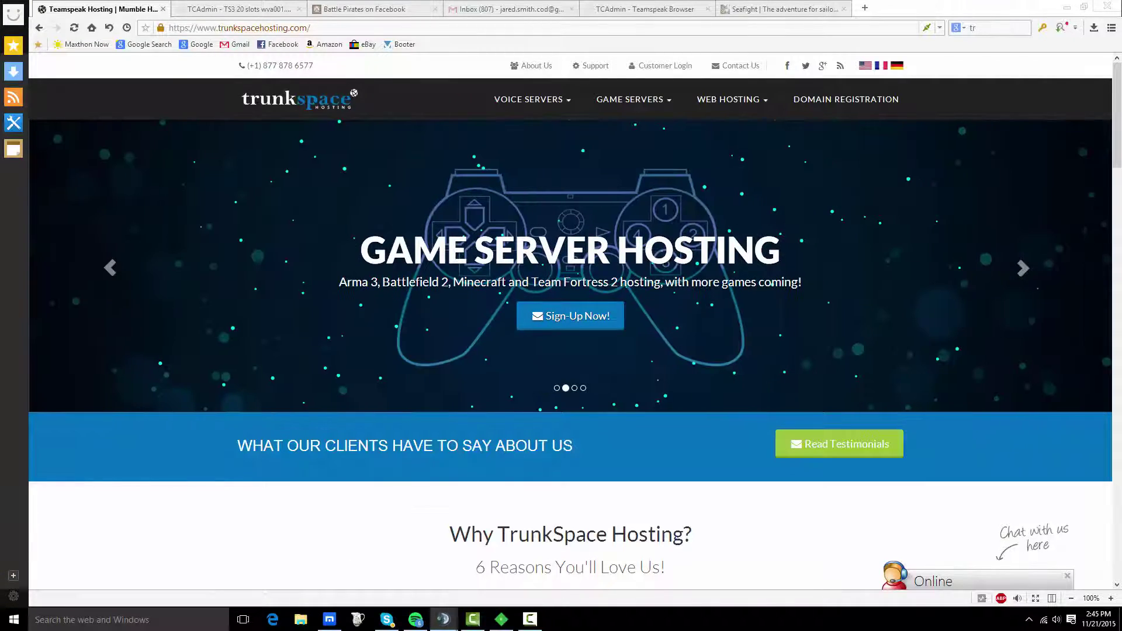
- Flip the hosting banner through the Voice Server, Web and Game Server Hosting slides
{"action": "mouse_move", "coordinate": [763, 504]}
{"action": "left_mouse_down"}
{"action": "mouse_move", "coordinate": [480, 4]}
{"action": "mouse_move", "coordinate": [1051, 276]}
{"action": "left_mouse_up"}
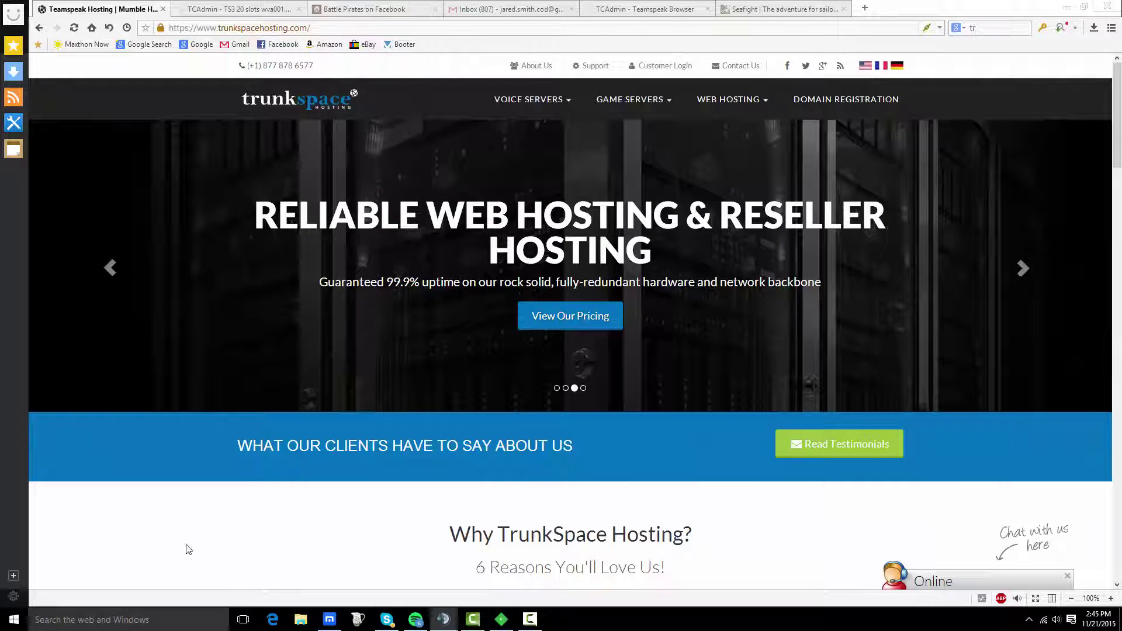
{"action": "scroll", "coordinate": [186, 549], "scroll_direction": "down", "scroll_amount": 2}
{"action": "scroll", "coordinate": [186, 548], "scroll_direction": "up", "scroll_amount": 2}
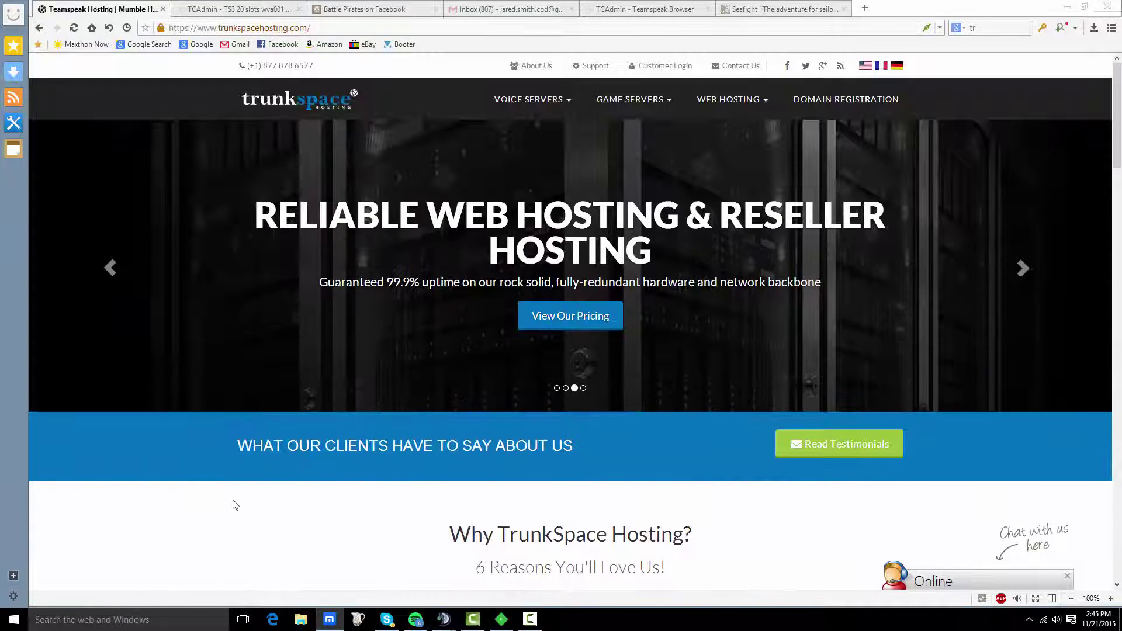
{"action": "left_click", "coordinate": [556, 389]}
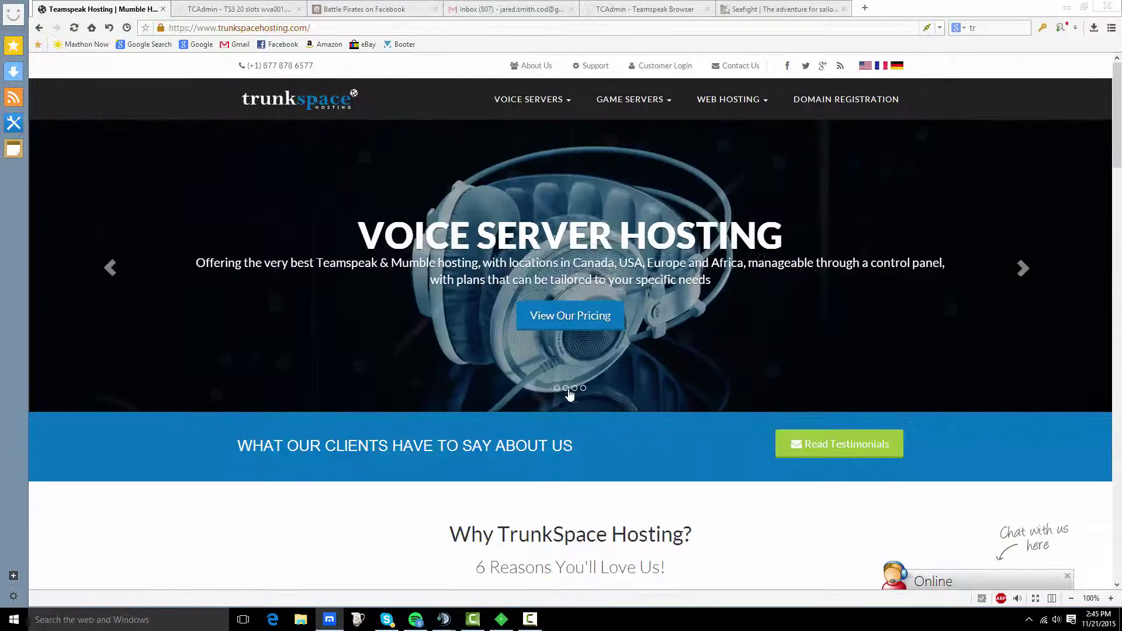
{"action": "left_click", "coordinate": [580, 388]}
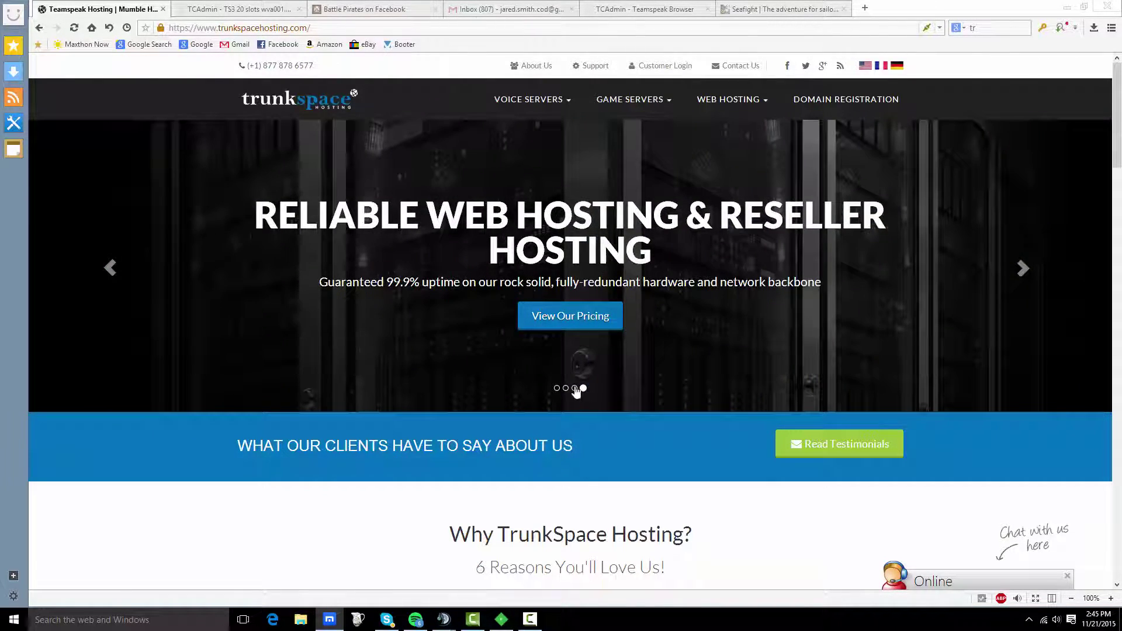
{"action": "left_click", "coordinate": [574, 389]}
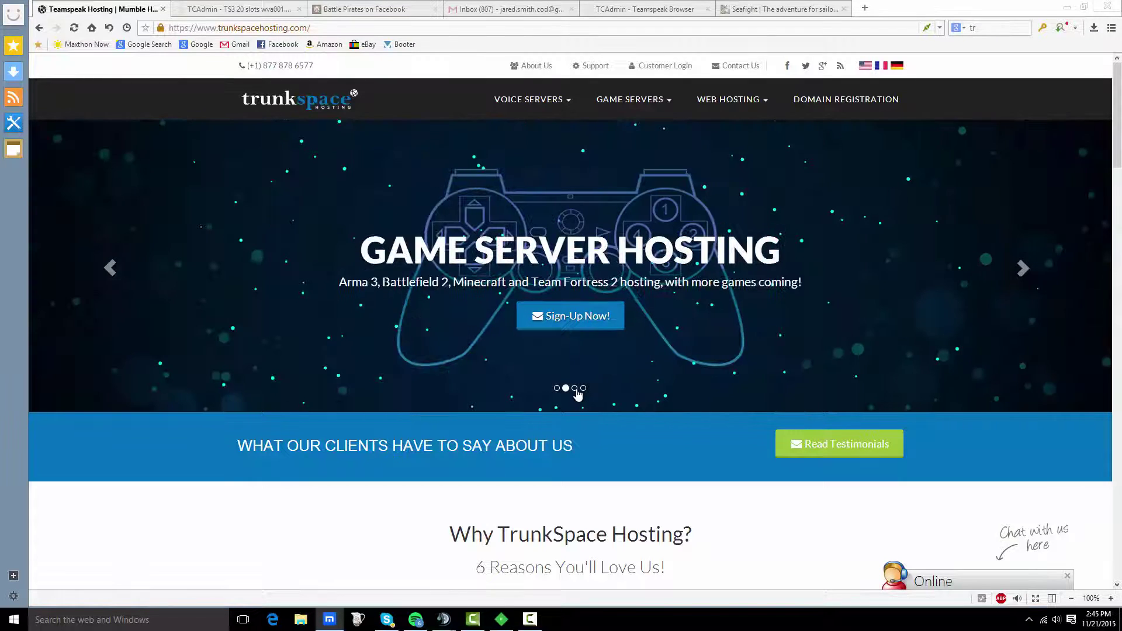
- Open the live chat form, look at its department choices, then collapse it
{"action": "left_click", "coordinate": [973, 579]}
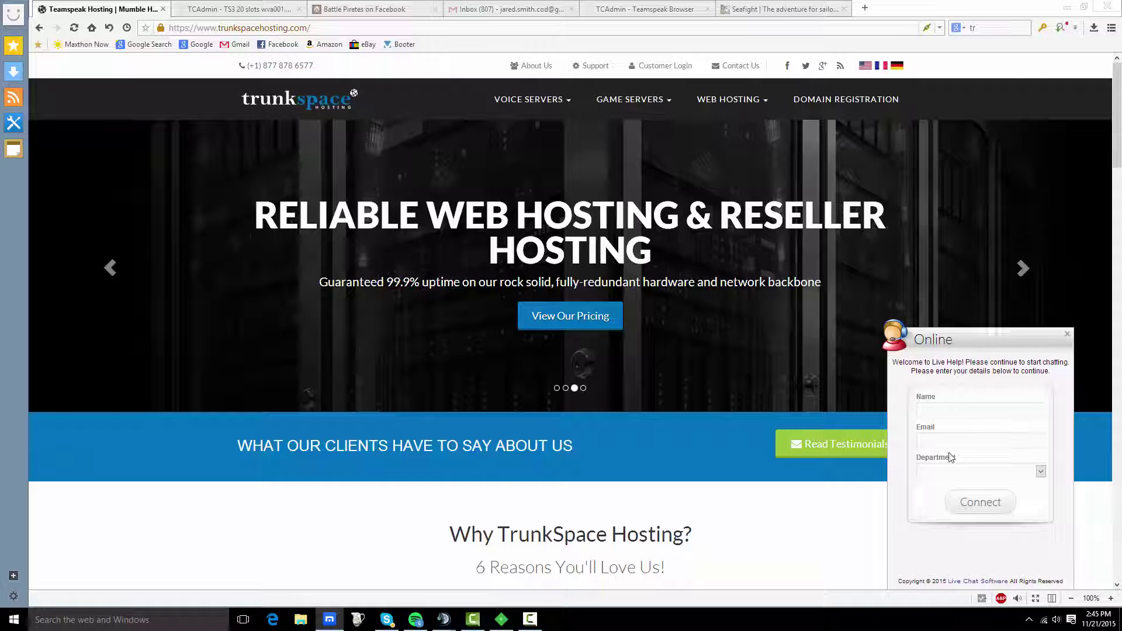
{"action": "left_click", "coordinate": [1040, 471]}
{"action": "left_click", "coordinate": [938, 333]}
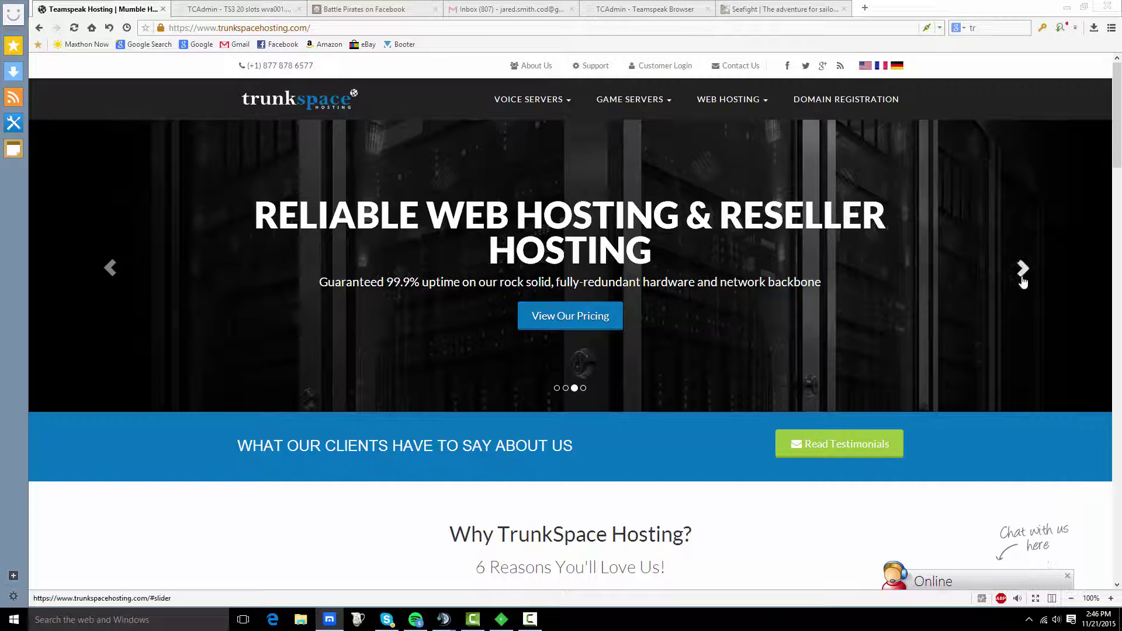
- Step the banner forward, go back to Voice Server Hosting, and jump to Teamspeak 3 pricing
{"action": "left_click", "coordinate": [1022, 269]}
{"action": "left_click", "coordinate": [1022, 269]}
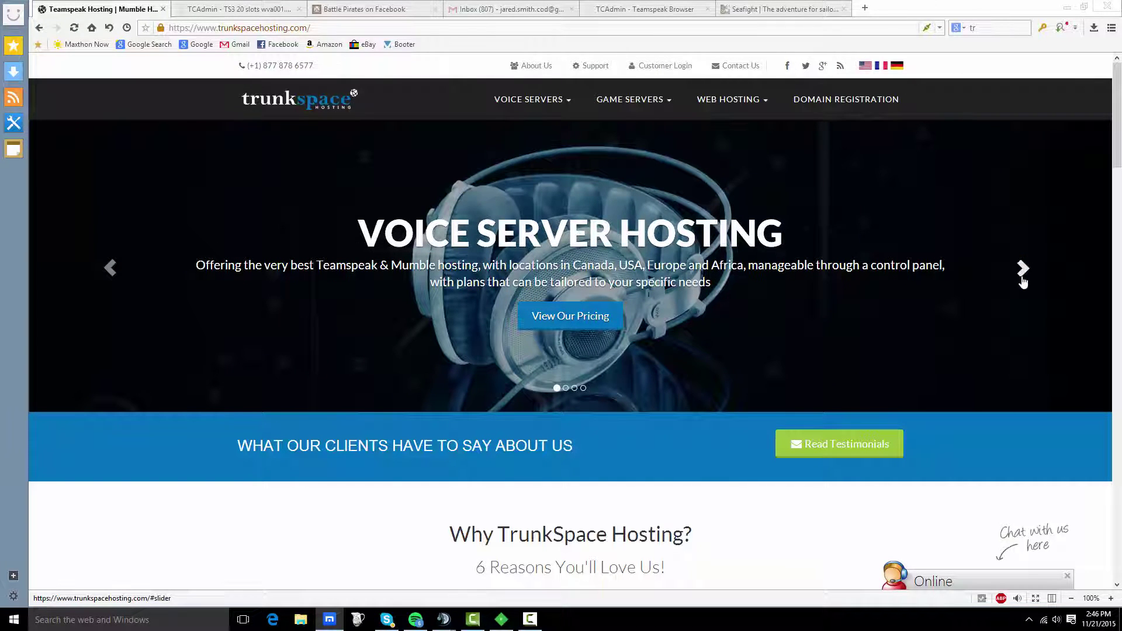
{"action": "left_click", "coordinate": [1022, 273]}
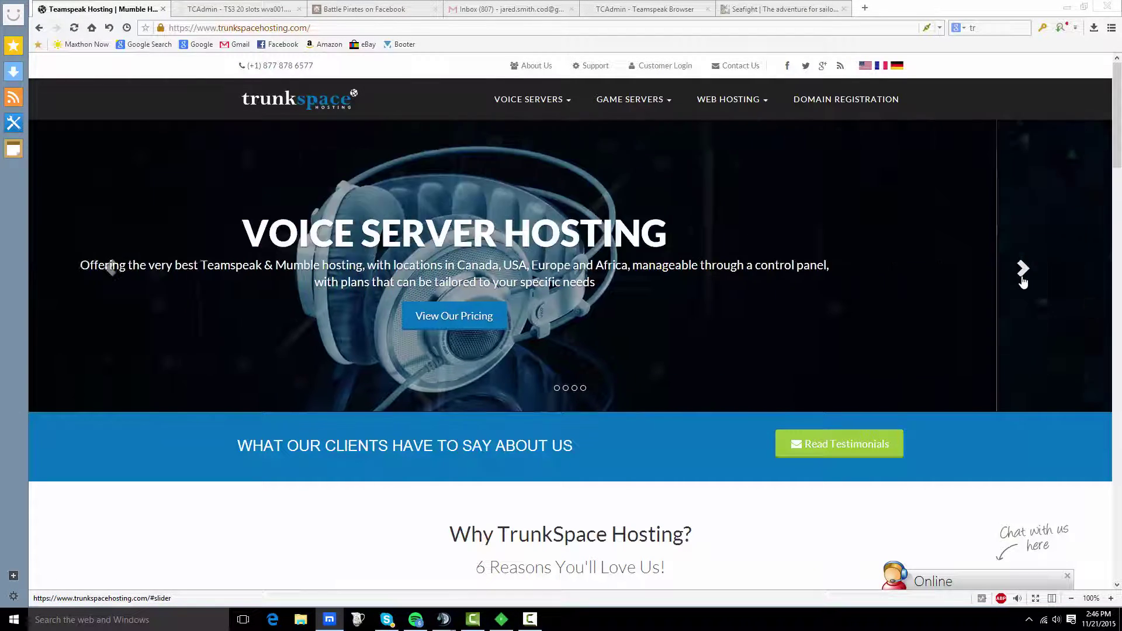
{"action": "left_click", "coordinate": [110, 273]}
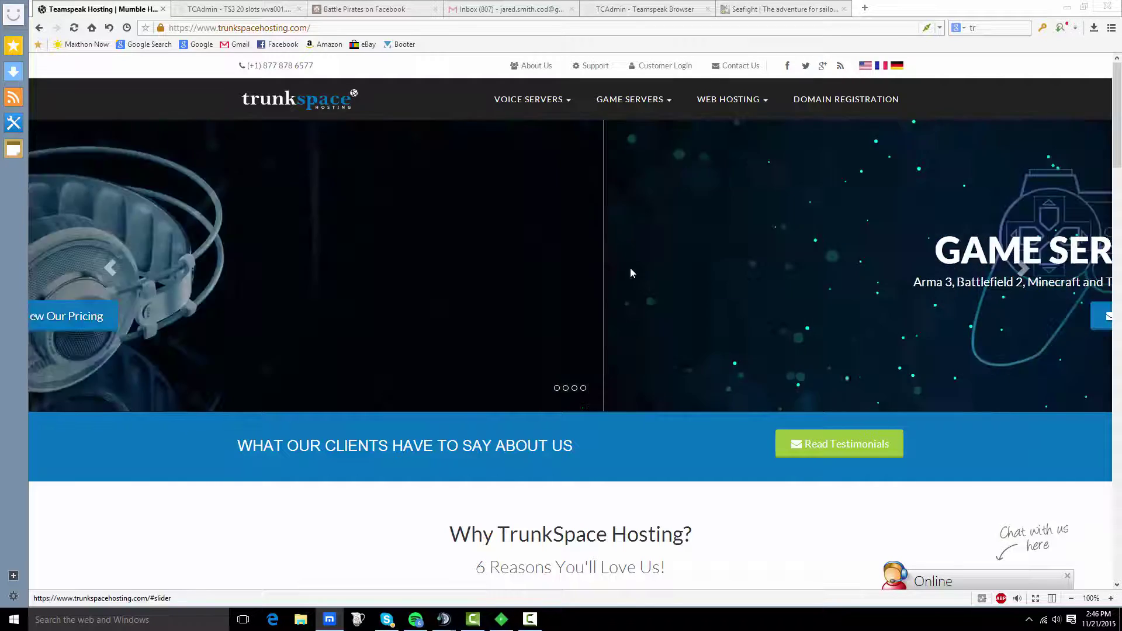
{"action": "left_click", "coordinate": [570, 318]}
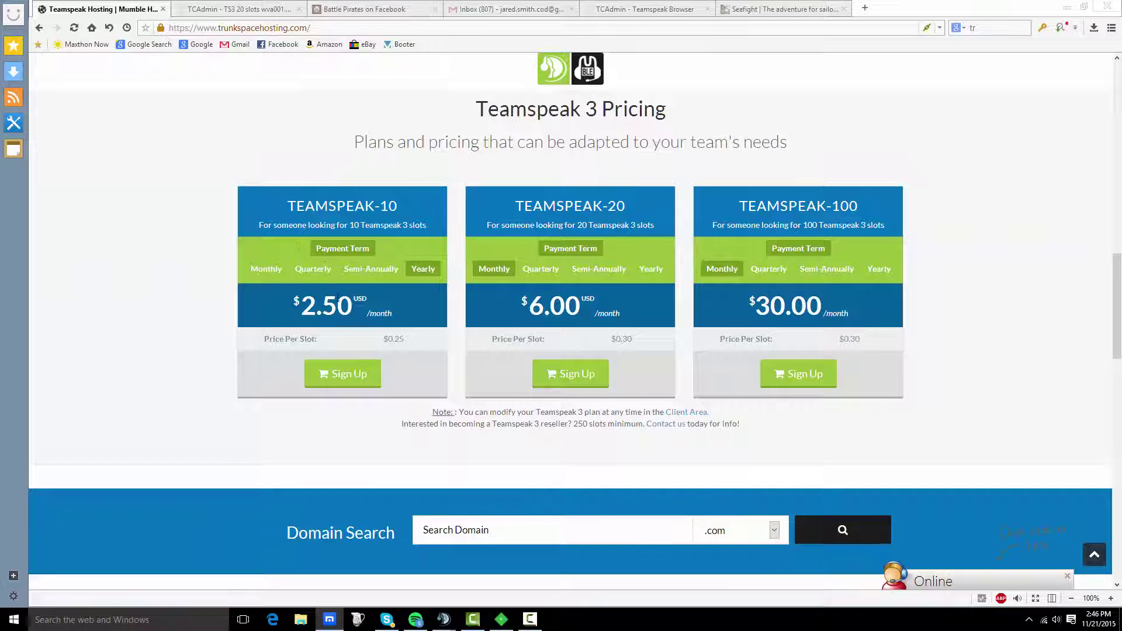
- Set TEAMSPEAK-10, TEAMSPEAK-20 and TEAMSPEAK-100 to Yearly: $2.50, $5.00 and $25.00 monthly
{"action": "left_click", "coordinate": [266, 268]}
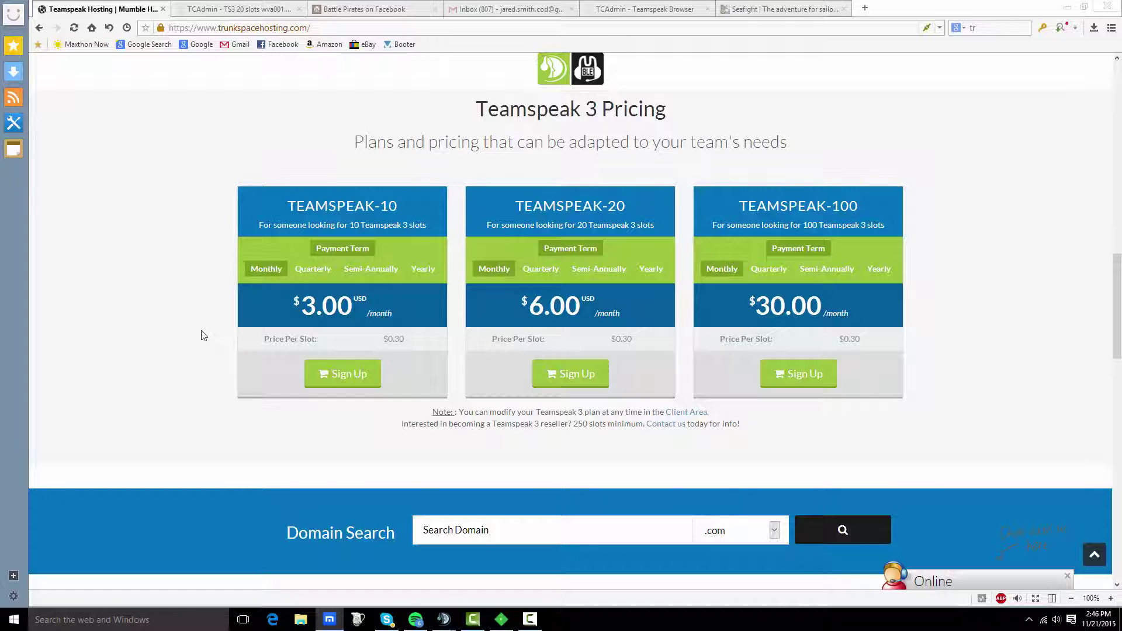
{"action": "scroll", "coordinate": [201, 335], "scroll_direction": "up", "scroll_amount": 2}
{"action": "left_click", "coordinate": [422, 351]}
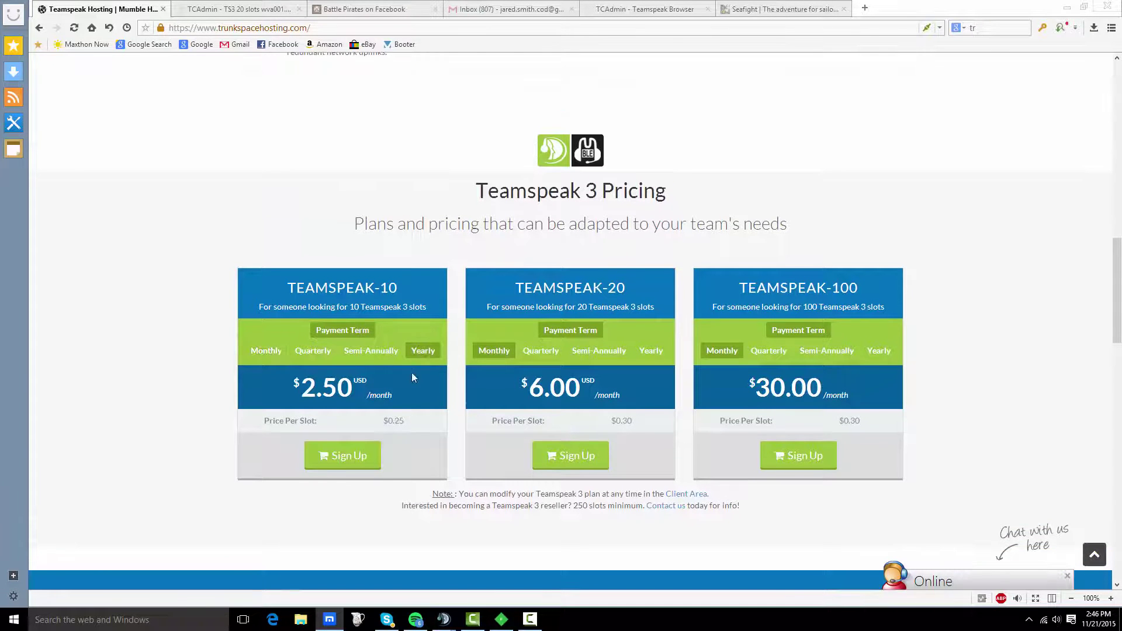
{"action": "scroll", "coordinate": [357, 375], "scroll_direction": "down", "scroll_amount": 2}
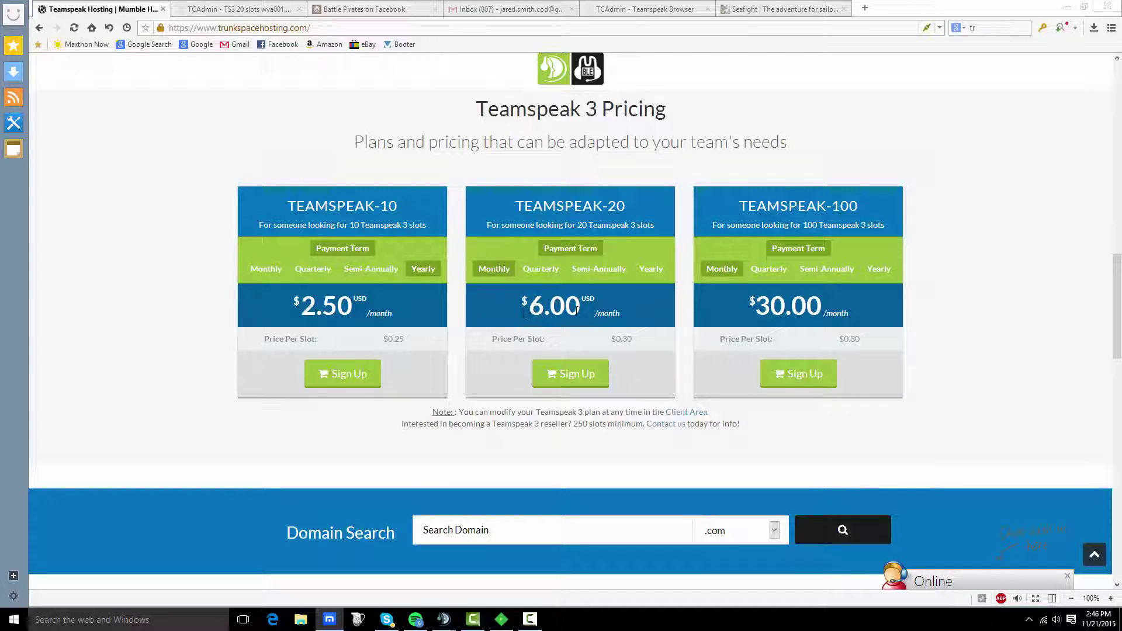
{"action": "left_click", "coordinate": [650, 268]}
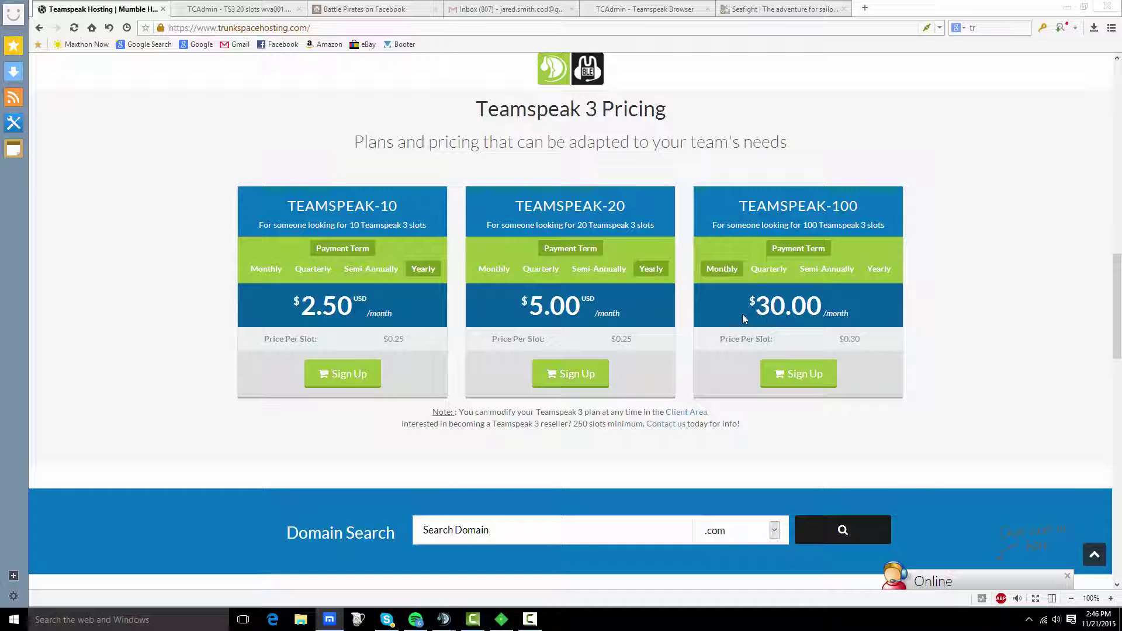
{"action": "left_click", "coordinate": [495, 268]}
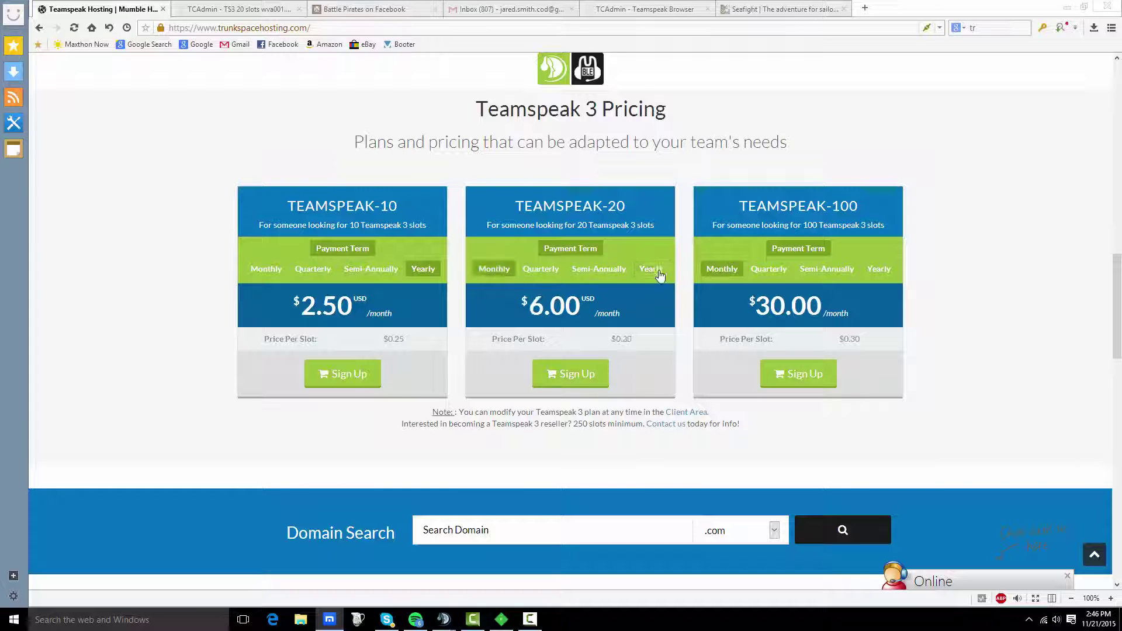
{"action": "left_click", "coordinate": [650, 269]}
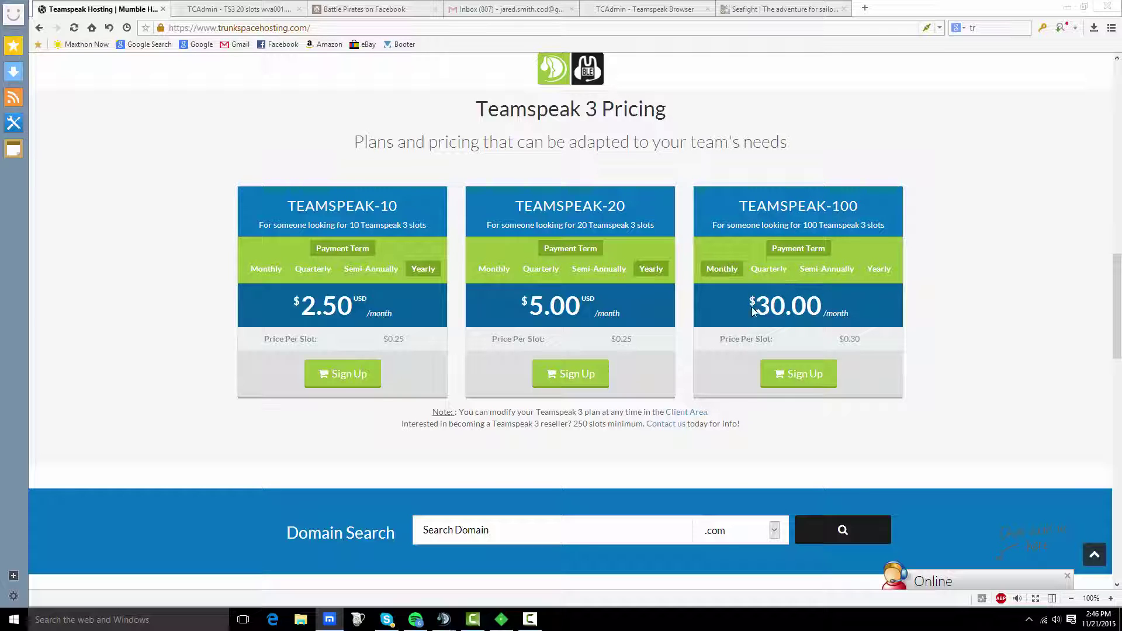
{"action": "left_click", "coordinate": [886, 271]}
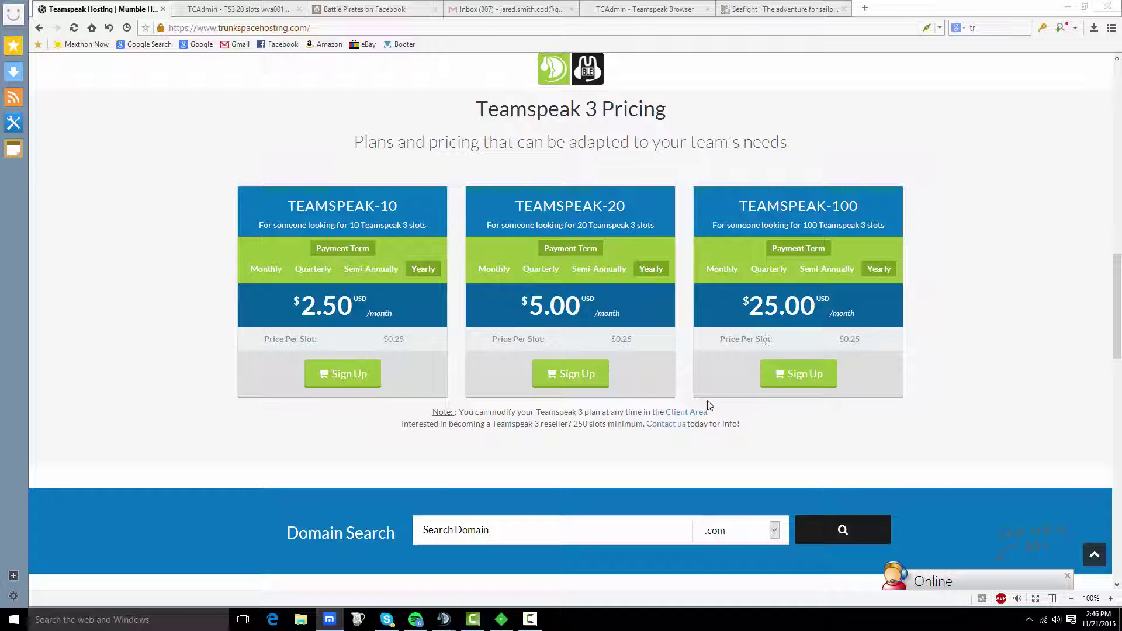
{"action": "scroll", "coordinate": [1016, 211], "scroll_direction": "up", "scroll_amount": 1}
{"action": "scroll", "coordinate": [1016, 211], "scroll_direction": "up", "scroll_amount": 2}
{"action": "scroll", "coordinate": [1016, 212], "scroll_direction": "down", "scroll_amount": 4}
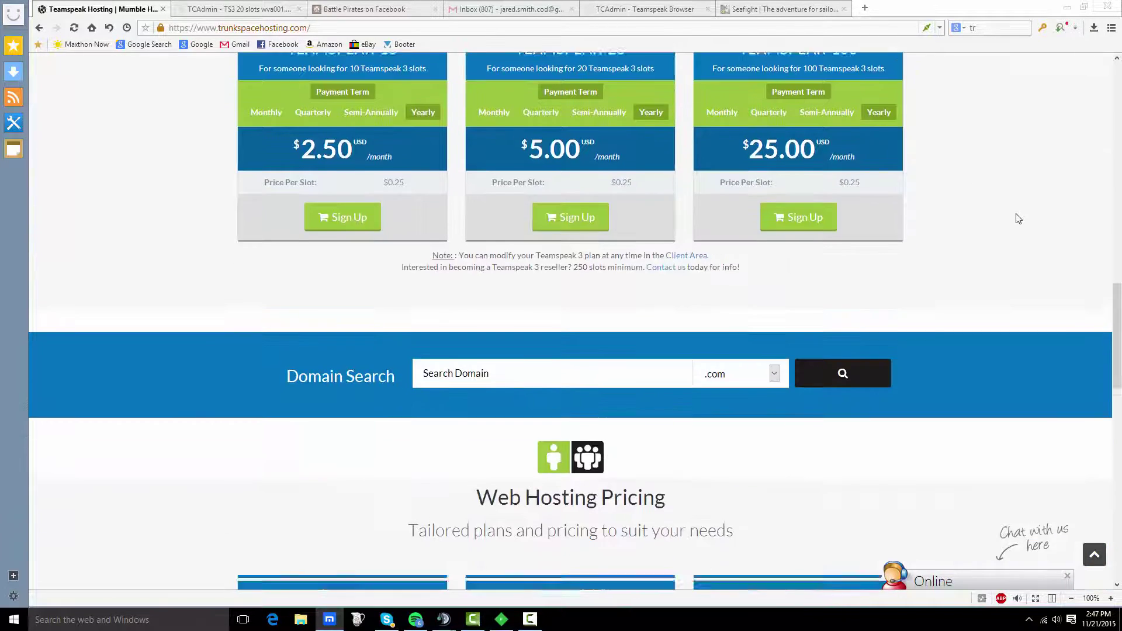
{"action": "scroll", "coordinate": [1016, 223], "scroll_direction": "up", "scroll_amount": 3}
{"action": "scroll", "coordinate": [948, 181], "scroll_direction": "up", "scroll_amount": 5}
{"action": "scroll", "coordinate": [948, 180], "scroll_direction": "up", "scroll_amount": 2}
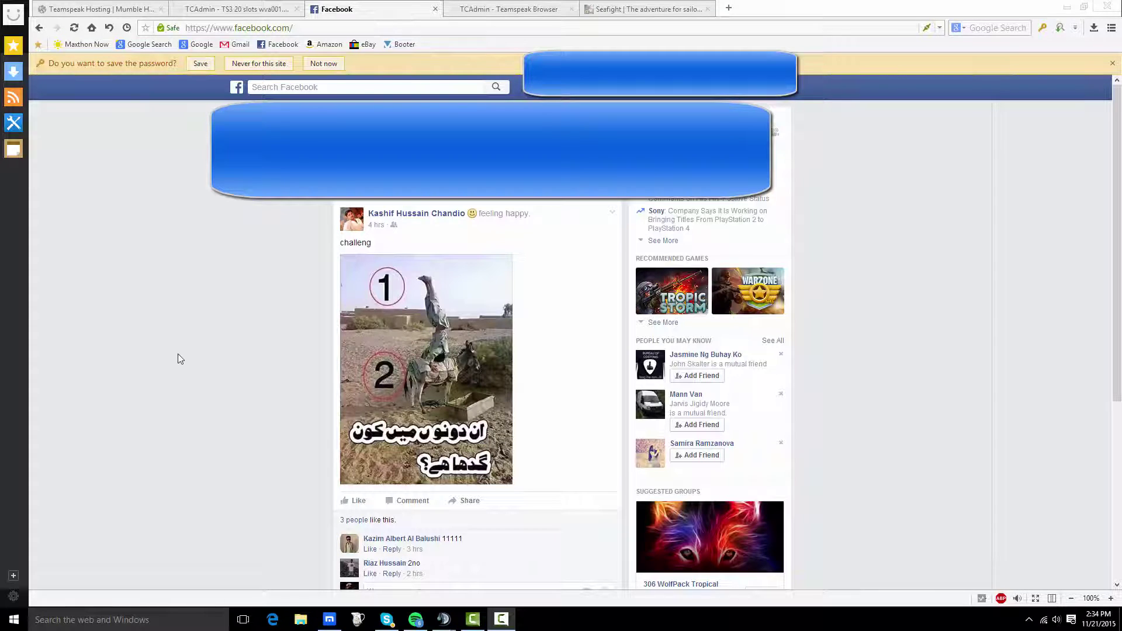
{"action": "scroll", "coordinate": [178, 355], "scroll_direction": "down", "scroll_amount": 3}
{"action": "scroll", "coordinate": [178, 334], "scroll_direction": "down", "scroll_amount": 2}
{"action": "scroll", "coordinate": [236, 267], "scroll_direction": "up", "scroll_amount": 5}
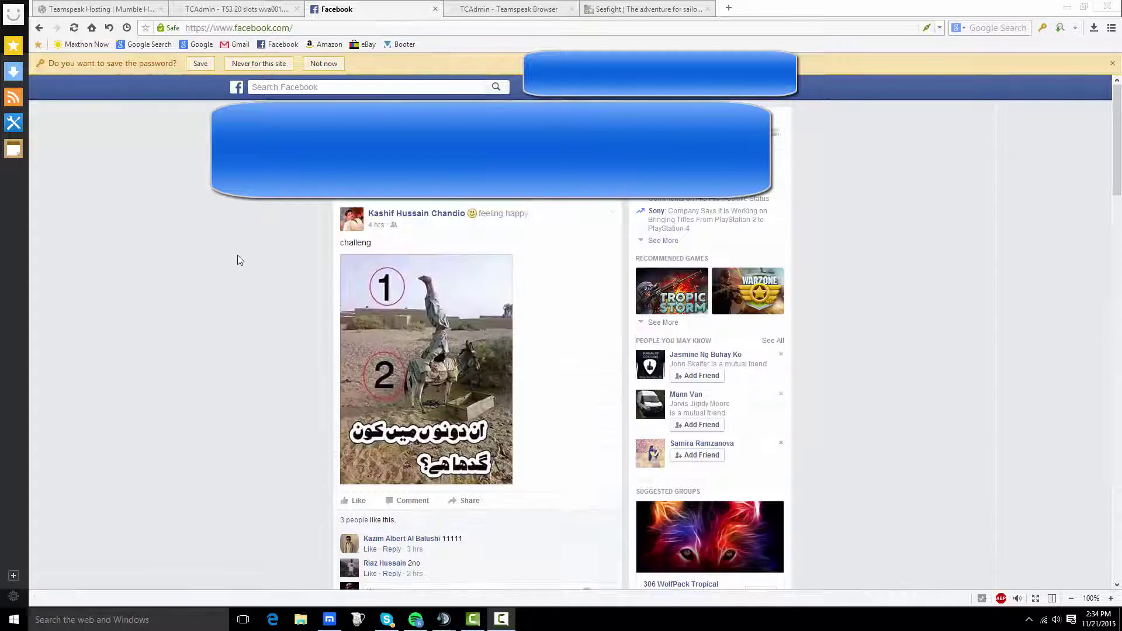
{"action": "left_click", "coordinate": [316, 87]}
{"action": "left_click", "coordinate": [198, 245]}
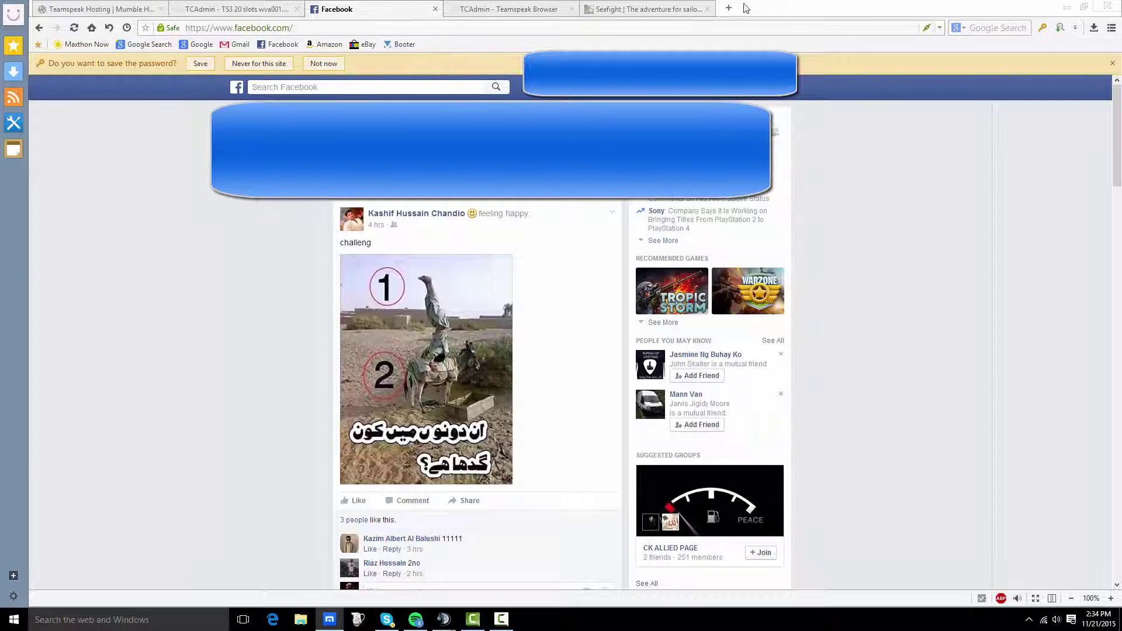
- Search the Start menu for 'fiddler' and launch the Fiddler4 desktop app
{"action": "key", "text": "super"}
{"action": "type", "text": "fiddler"}
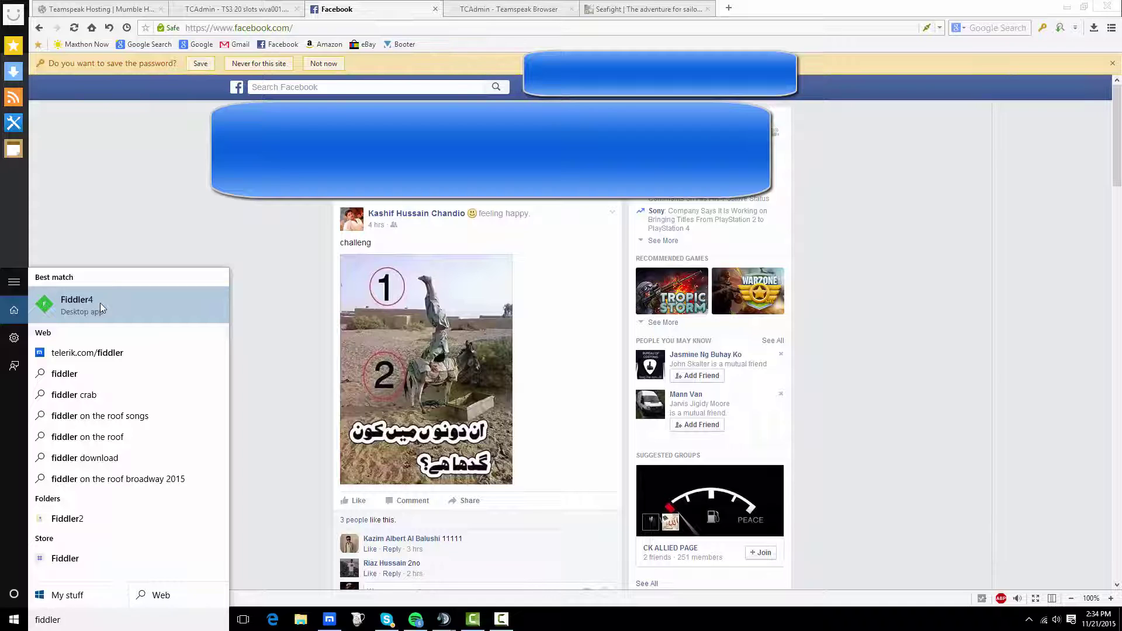
{"action": "left_click", "coordinate": [100, 302]}
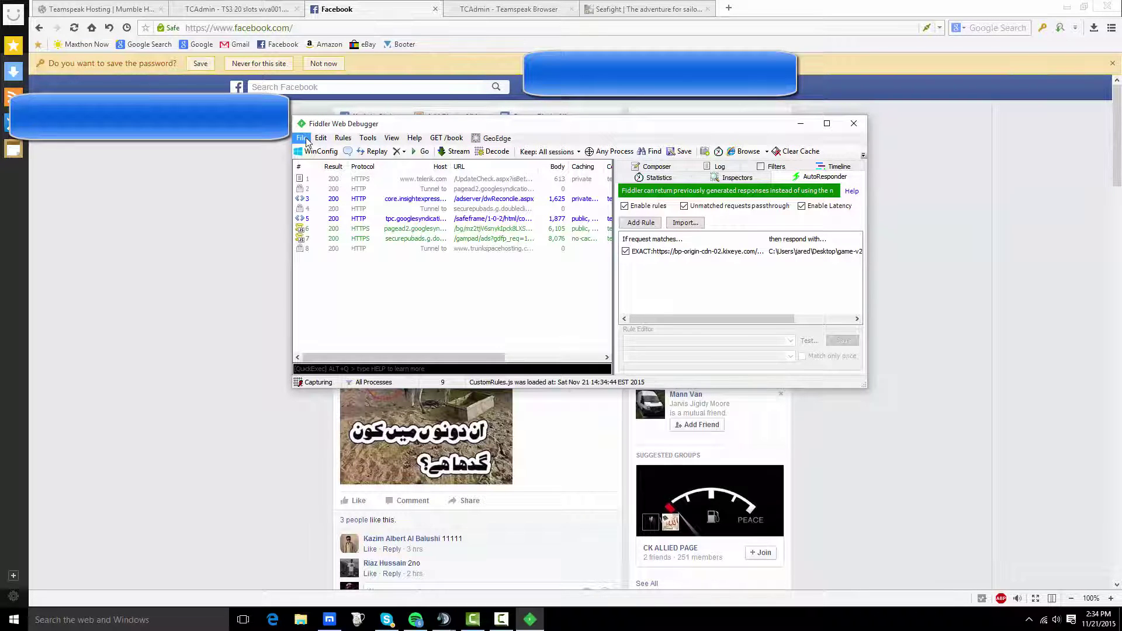
- In Tools > Options, confirm Decrypt HTTPS traffic is enabled on the HTTPS tab, then accept
{"action": "left_click", "coordinate": [414, 138]}
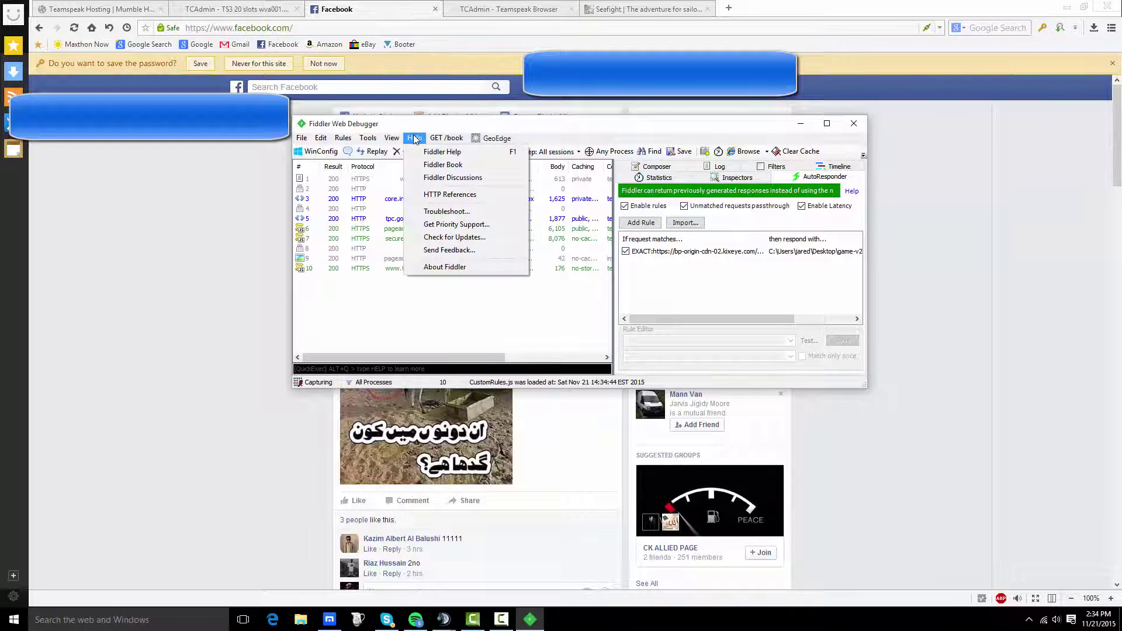
{"action": "mouse_move", "coordinate": [367, 137]}
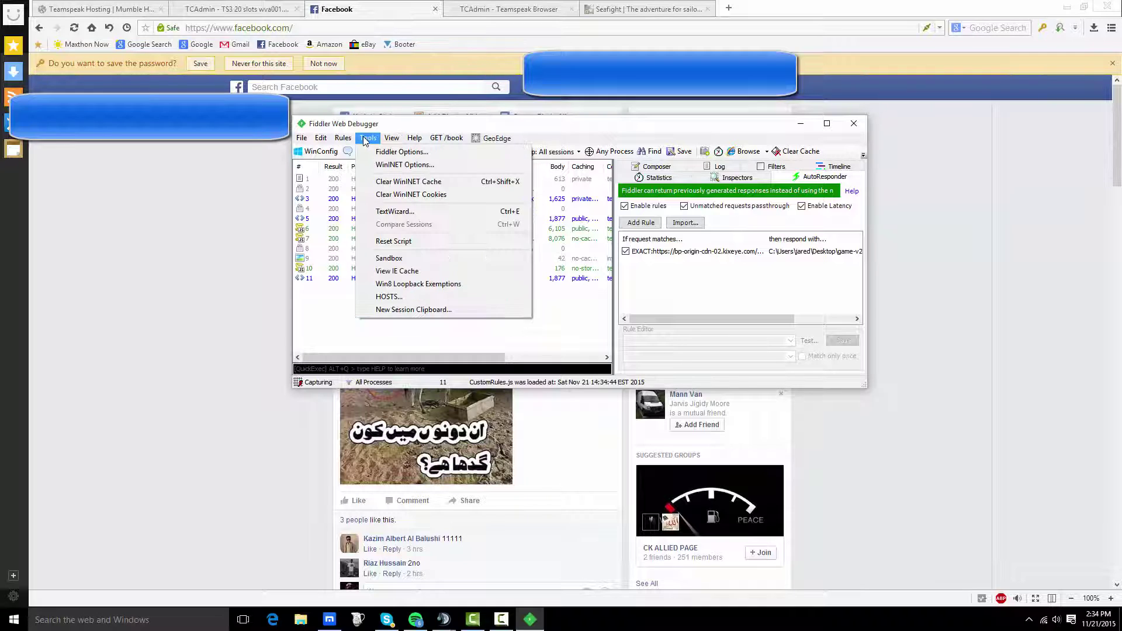
{"action": "left_click", "coordinate": [404, 153]}
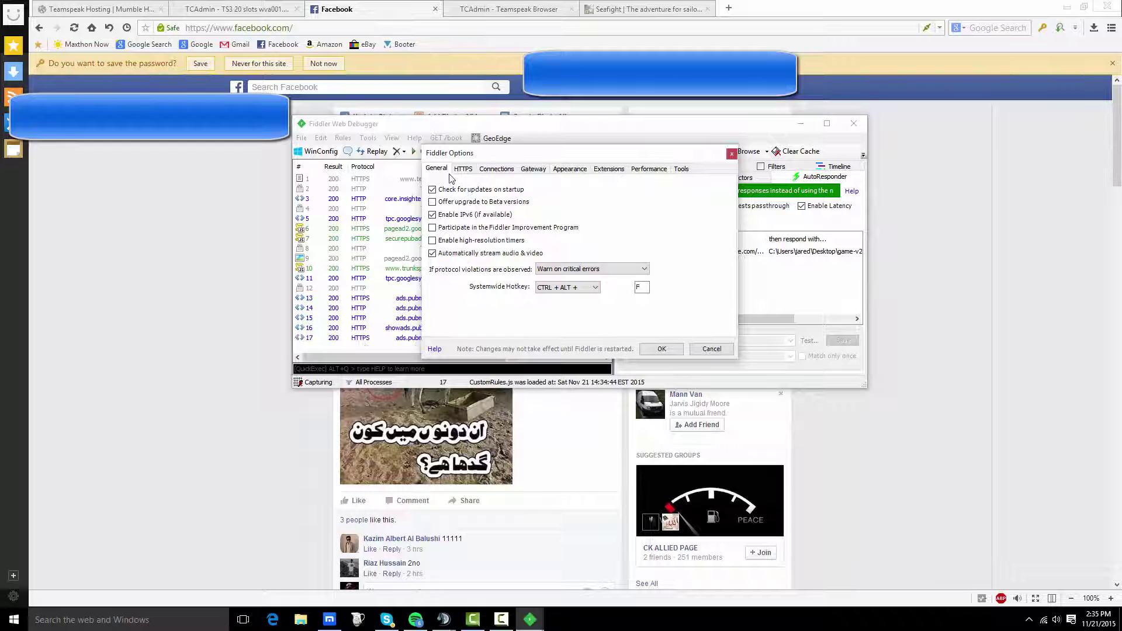
{"action": "left_click", "coordinate": [462, 169]}
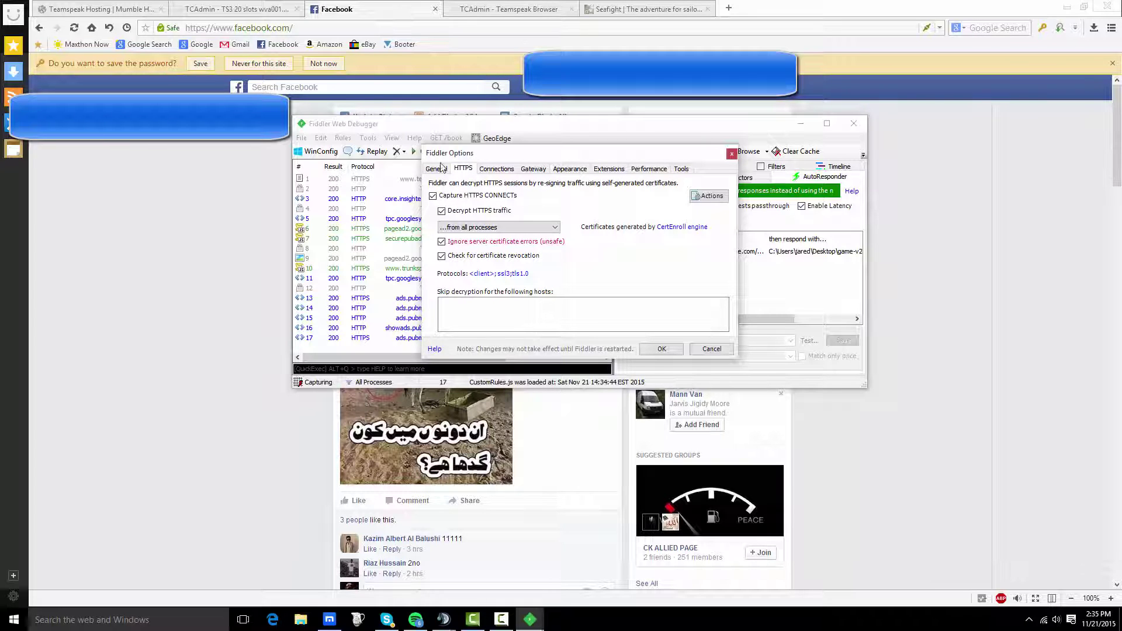
{"action": "left_click", "coordinate": [436, 168]}
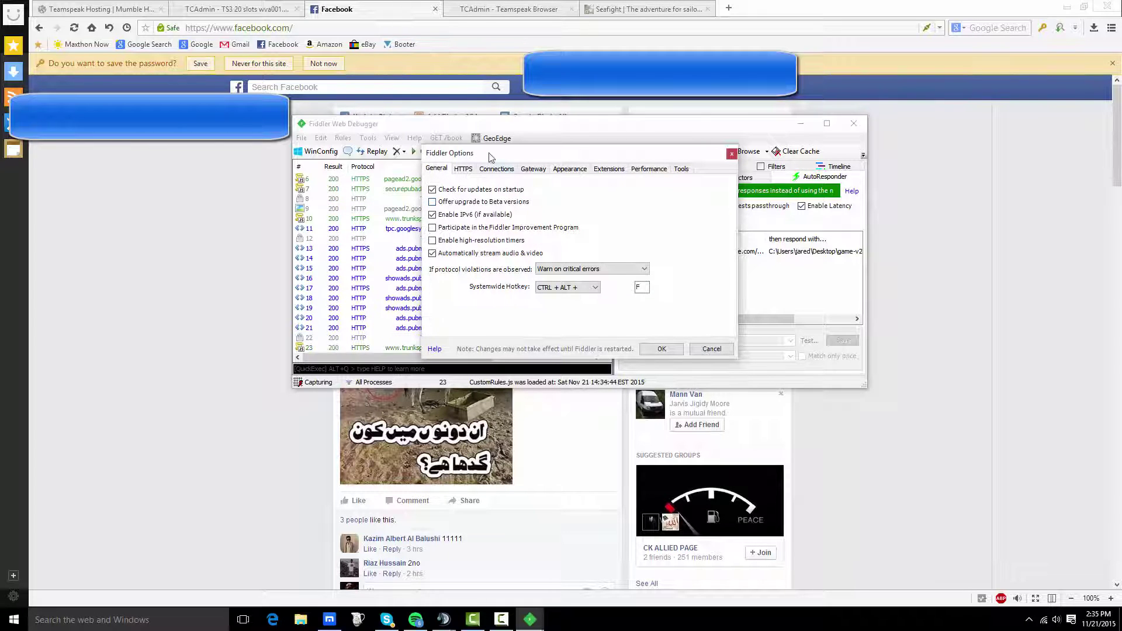
{"action": "left_click", "coordinate": [463, 168]}
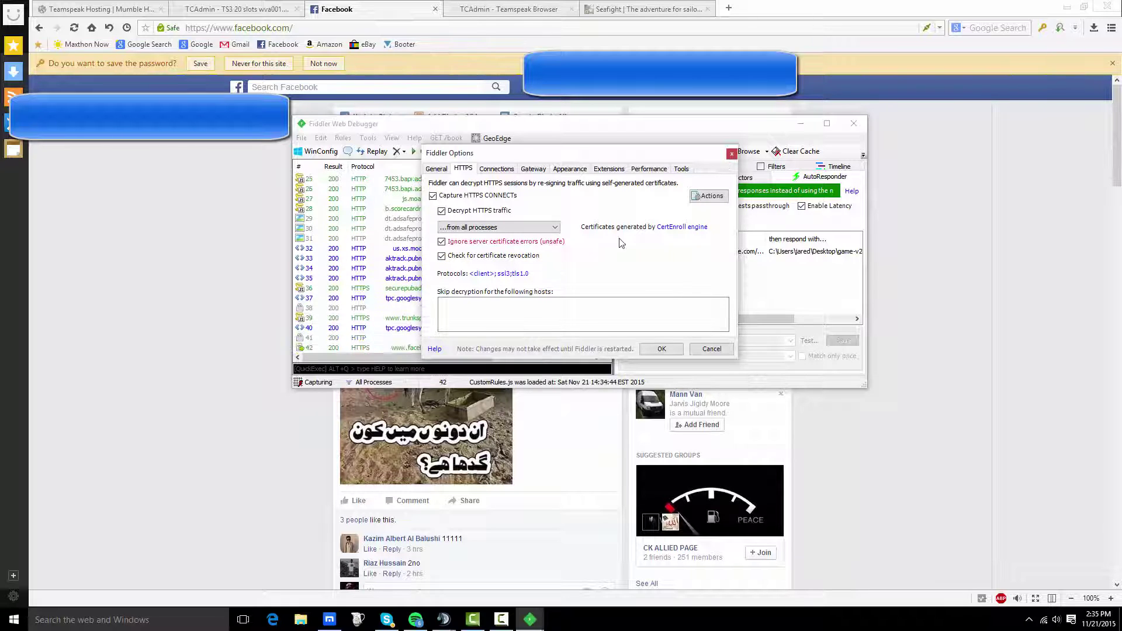
{"action": "left_click", "coordinate": [661, 348]}
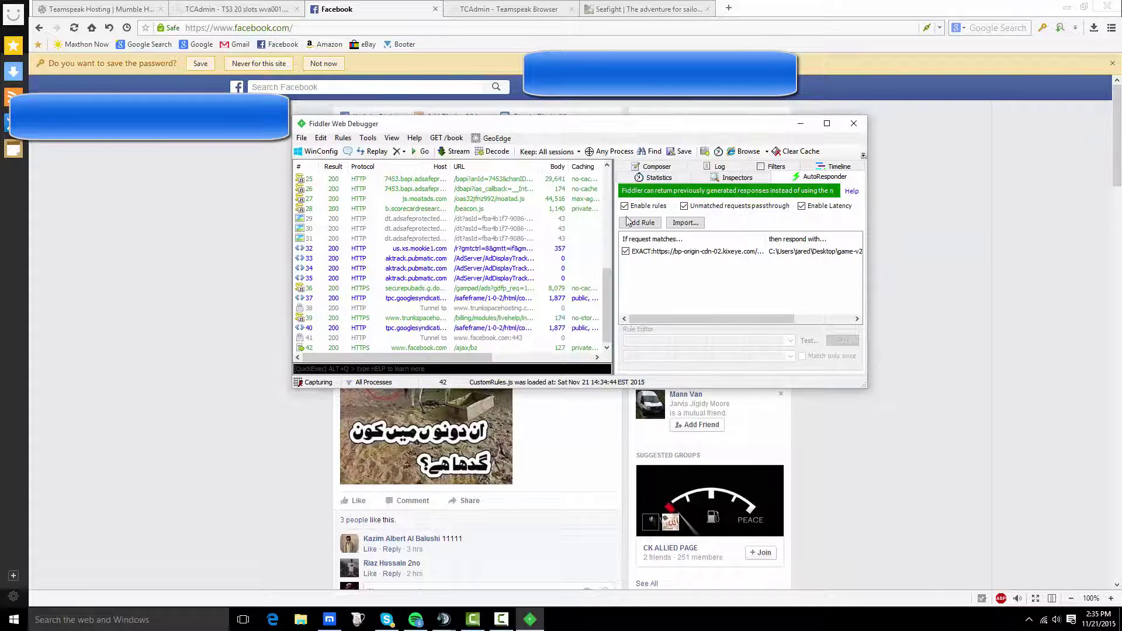
- Add a new AutoResponder rule and inspect the existing redirect rule's match URL and response
{"action": "left_click", "coordinate": [713, 251]}
{"action": "left_click", "coordinate": [704, 276]}
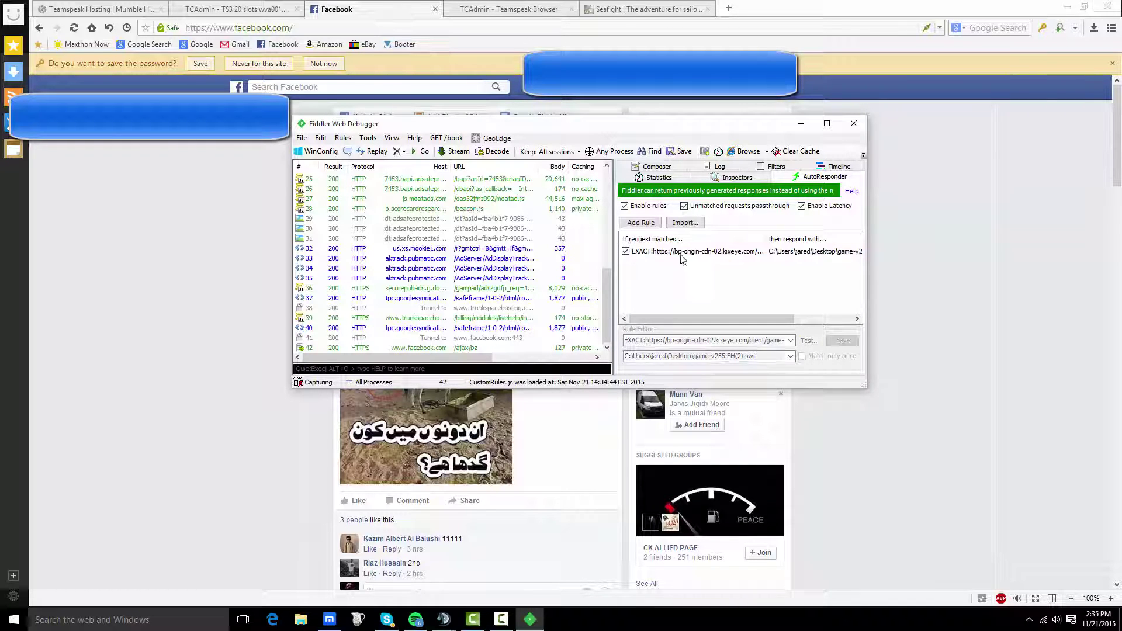
{"action": "left_click", "coordinate": [640, 222]}
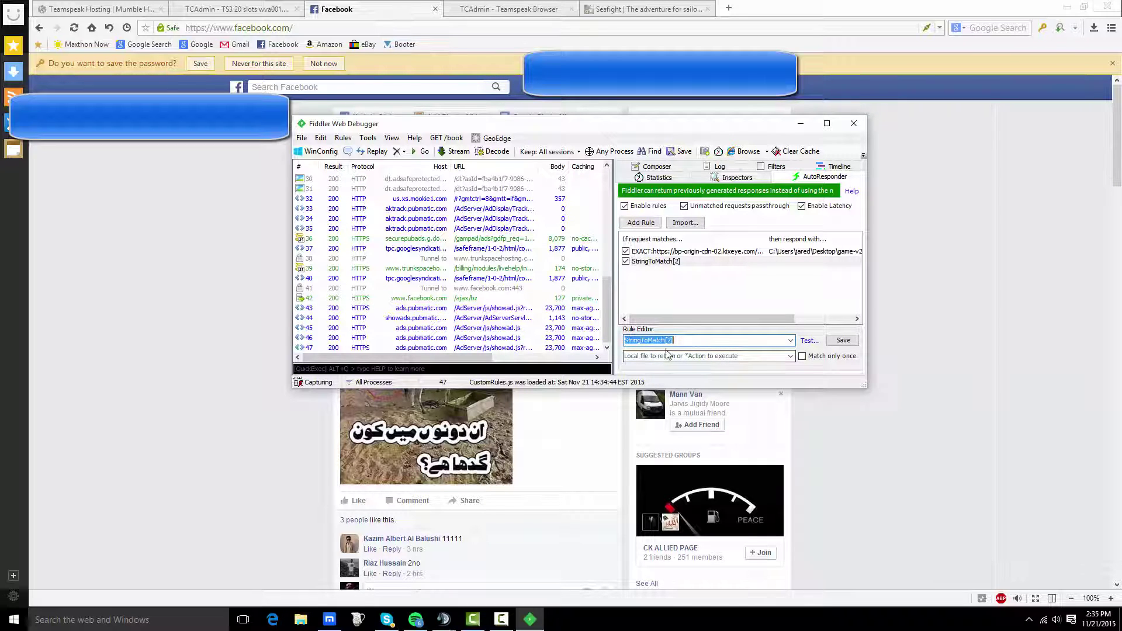
{"action": "left_click", "coordinate": [704, 253]}
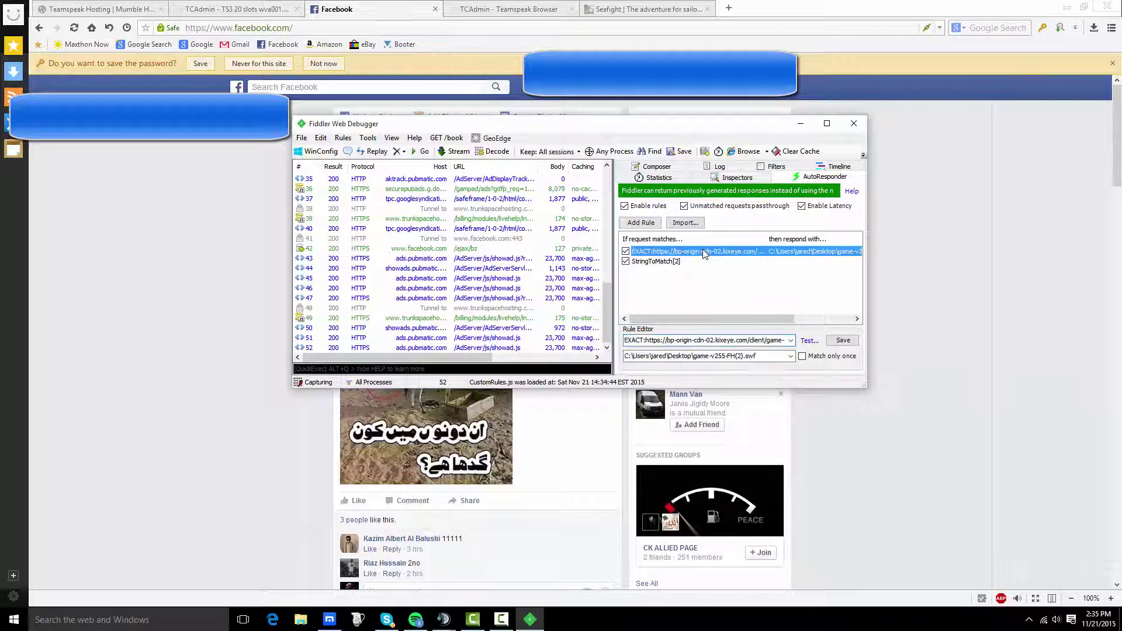
{"action": "left_click", "coordinate": [625, 342]}
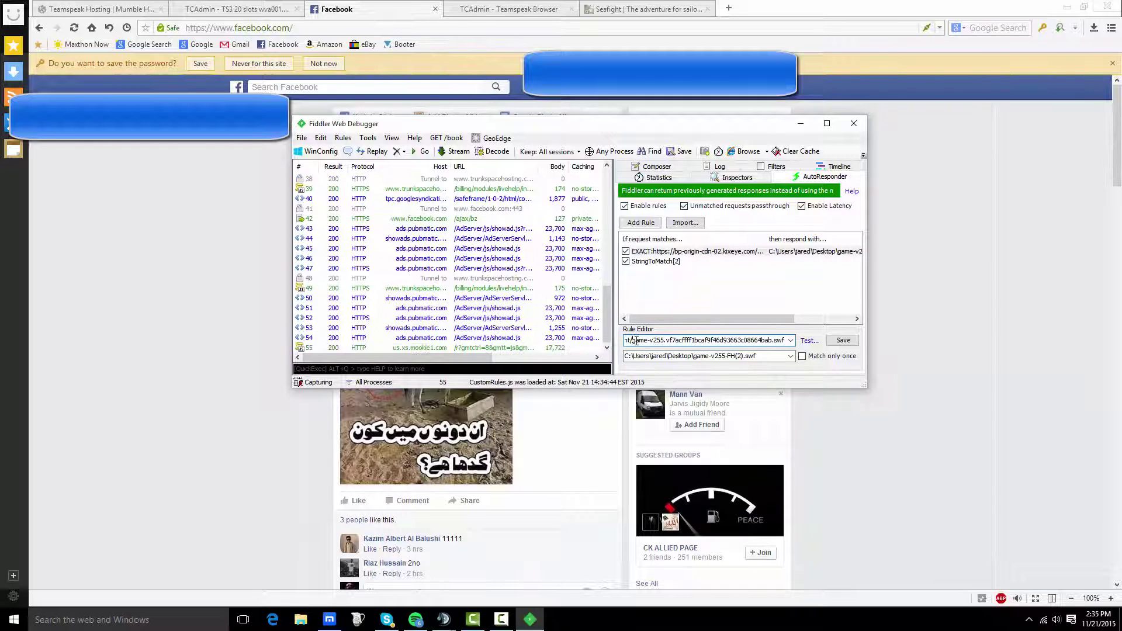
{"action": "left_click", "coordinate": [677, 280]}
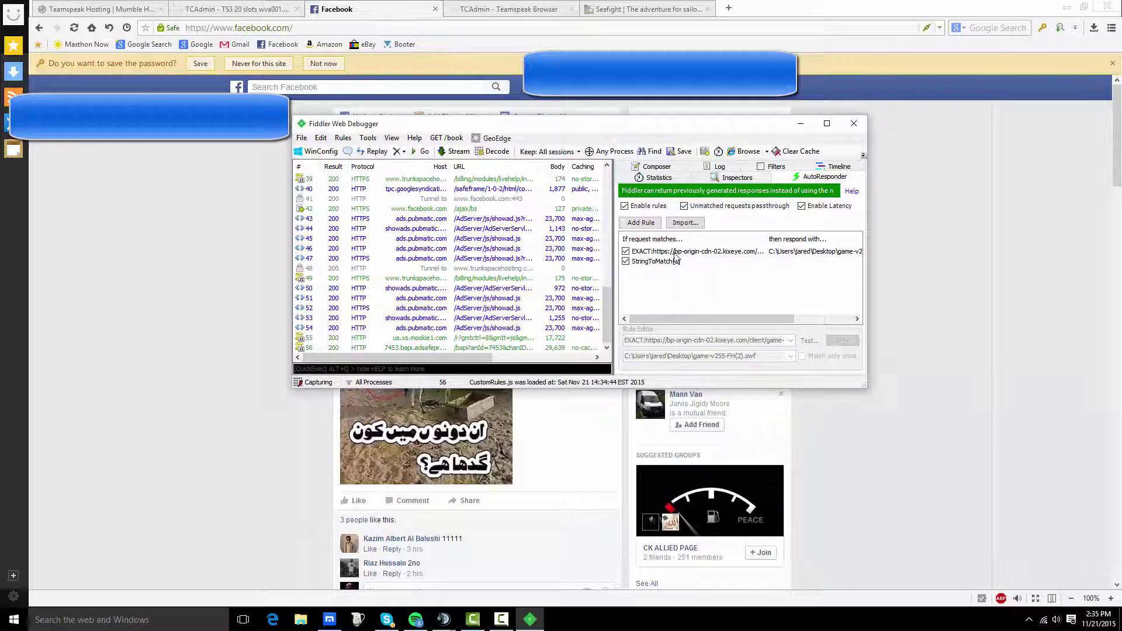
{"action": "left_click", "coordinate": [675, 251]}
{"action": "left_click", "coordinate": [666, 280]}
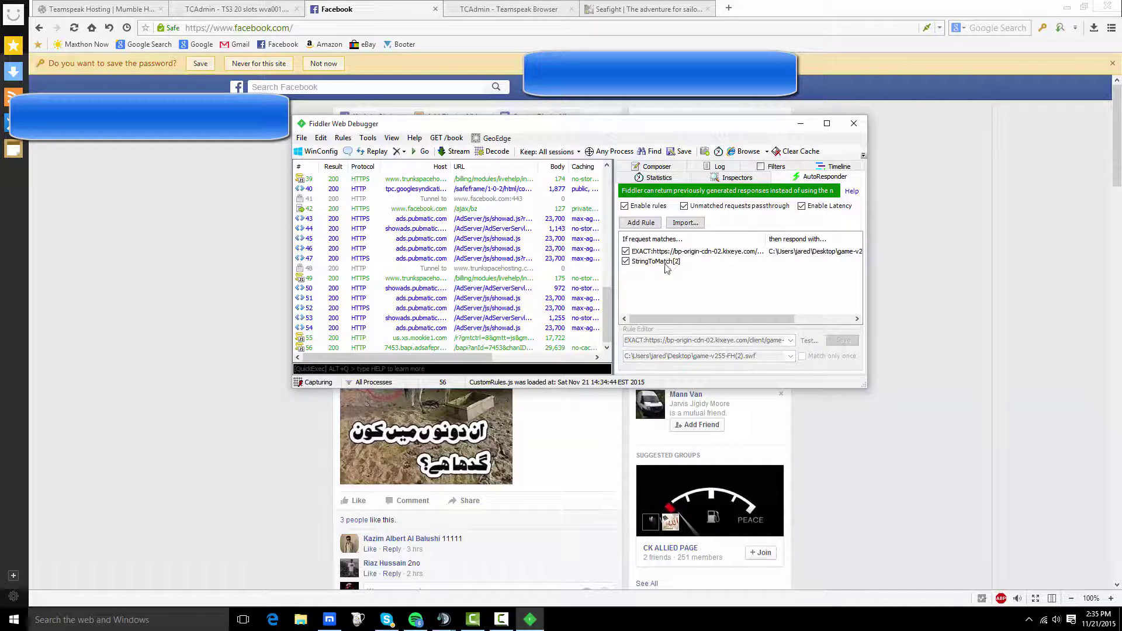
- Briefly open and close a browser tab, then select the StringToMatch[2] rule in Fiddler
{"action": "left_click", "coordinate": [732, 9]}
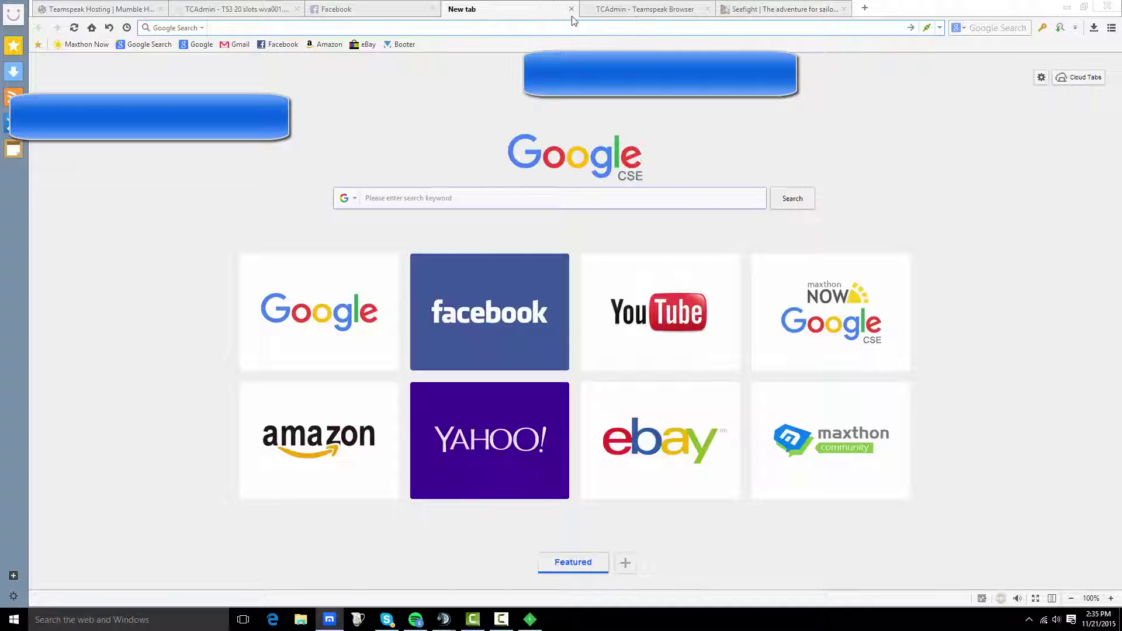
{"action": "left_click", "coordinate": [570, 10]}
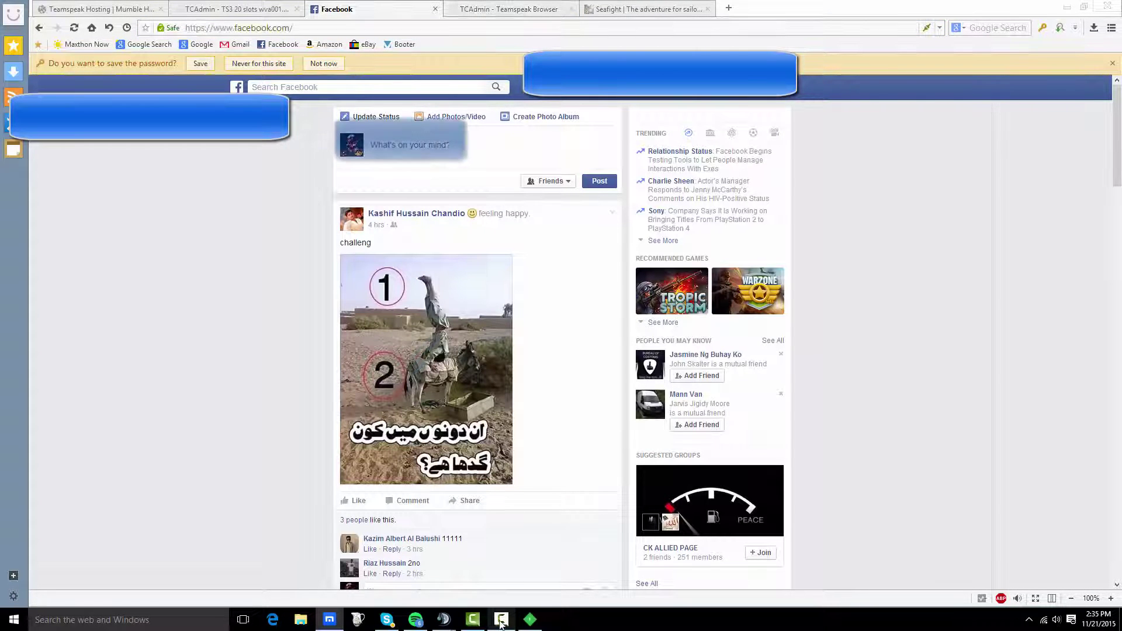
{"action": "left_click", "coordinate": [530, 619]}
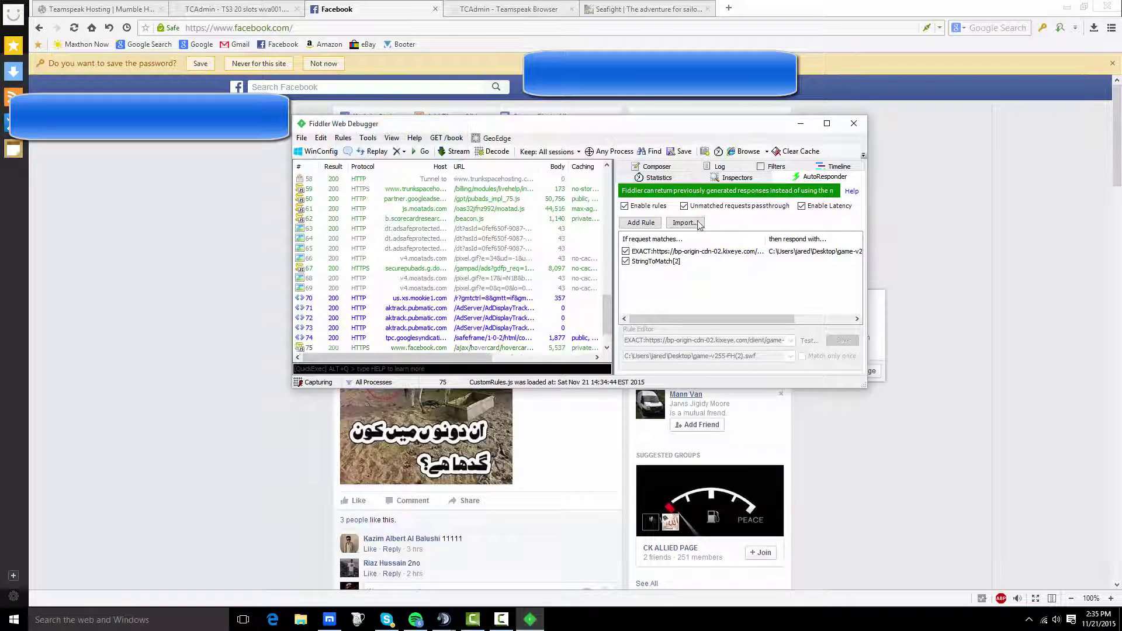
{"action": "left_click", "coordinate": [667, 261]}
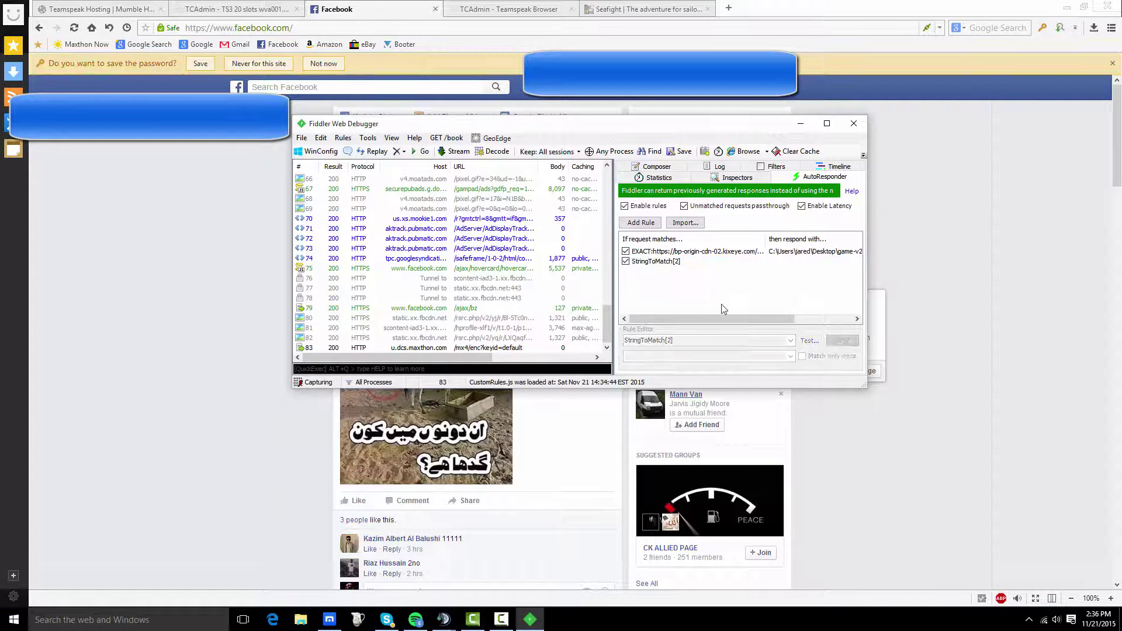
{"action": "left_click", "coordinate": [685, 263]}
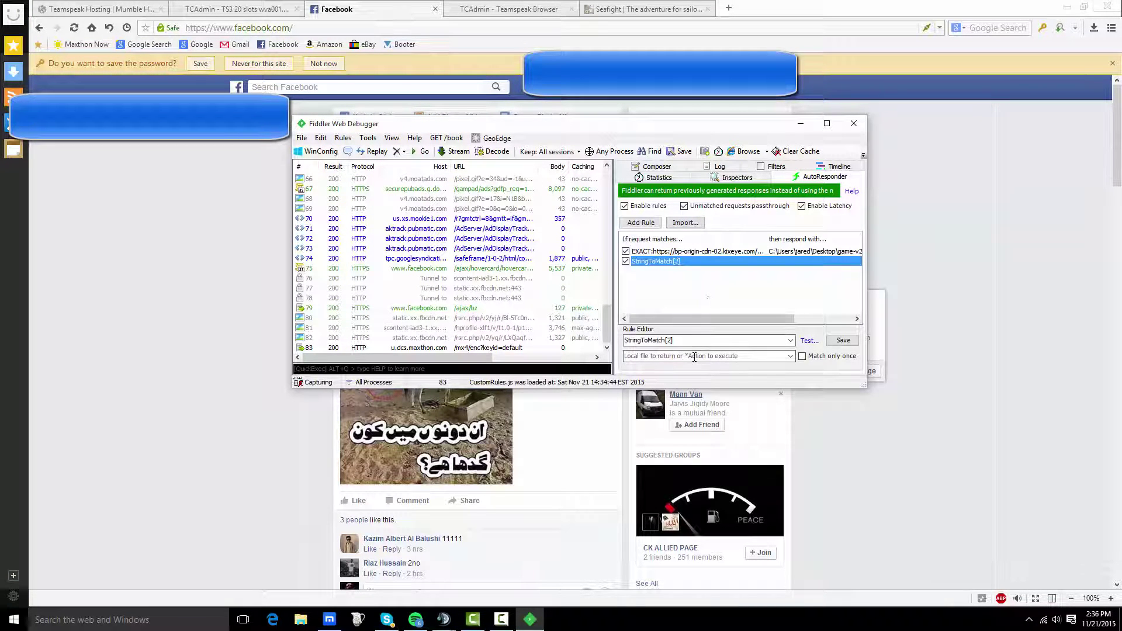
- Bring up the rule's response list and choose Find a file... to pick a response file
{"action": "left_click", "coordinate": [790, 356]}
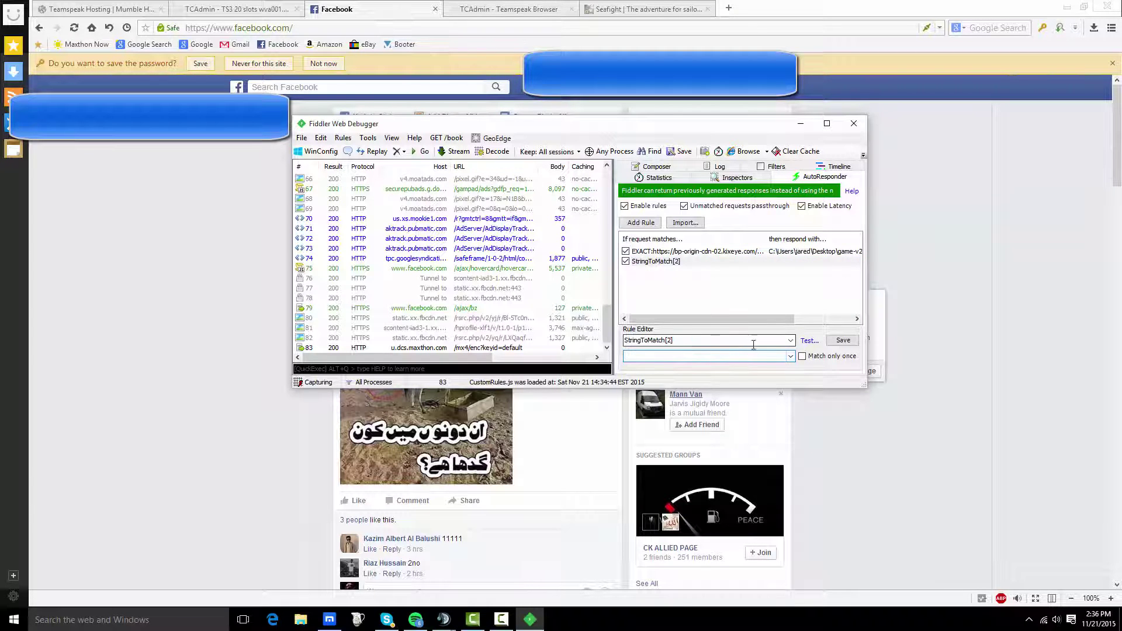
{"action": "left_click", "coordinate": [791, 357]}
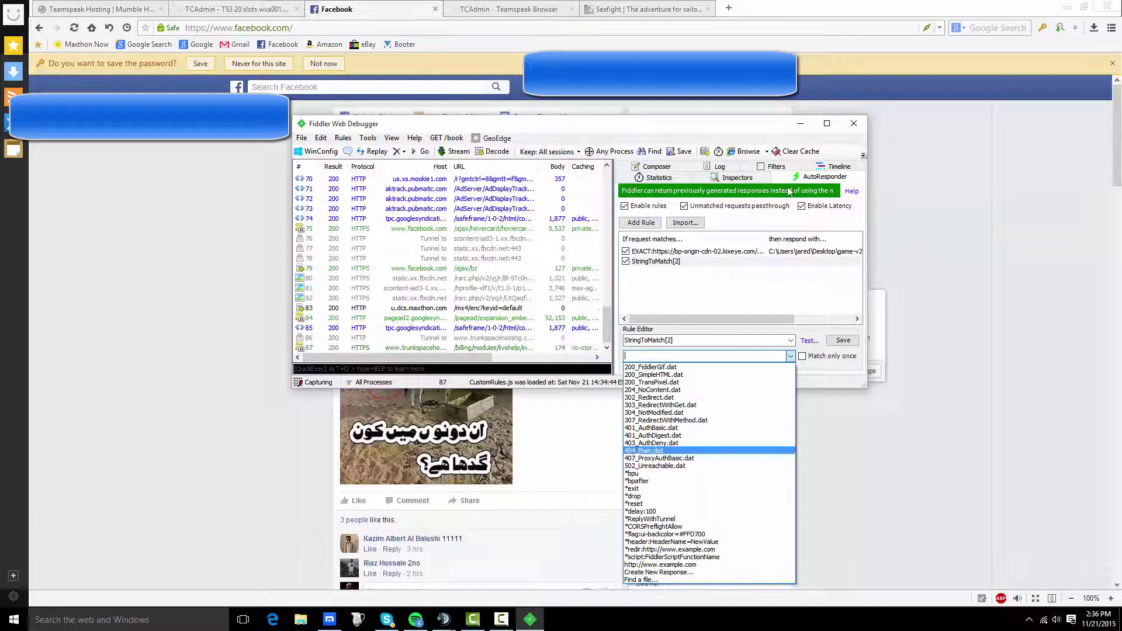
{"action": "left_click", "coordinate": [752, 259]}
{"action": "left_click", "coordinate": [701, 251]}
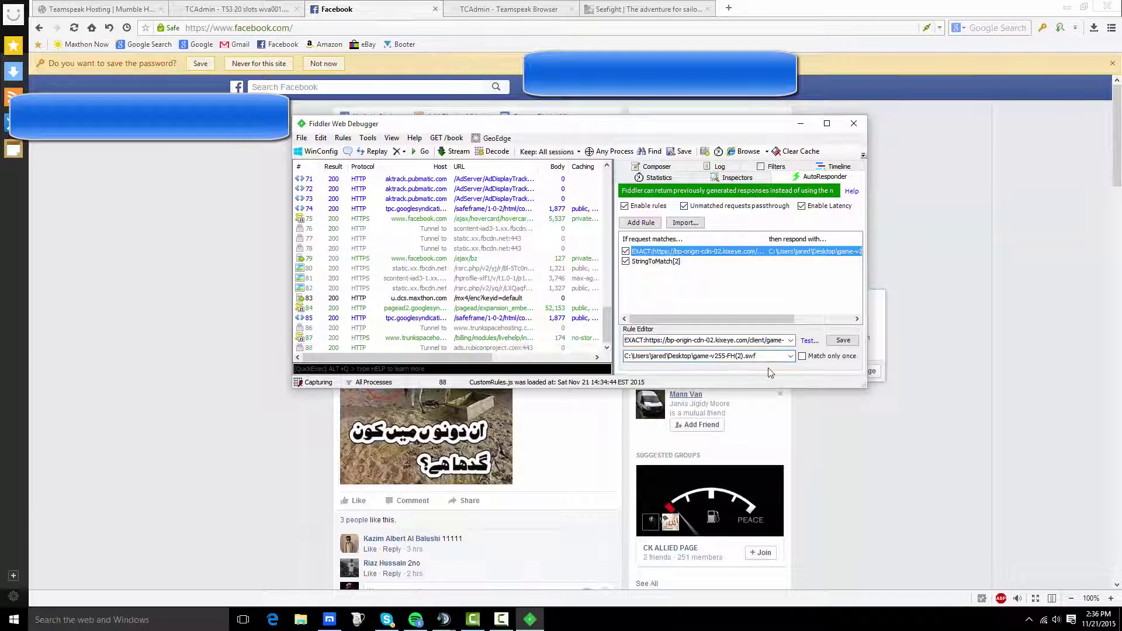
{"action": "left_click", "coordinate": [790, 356]}
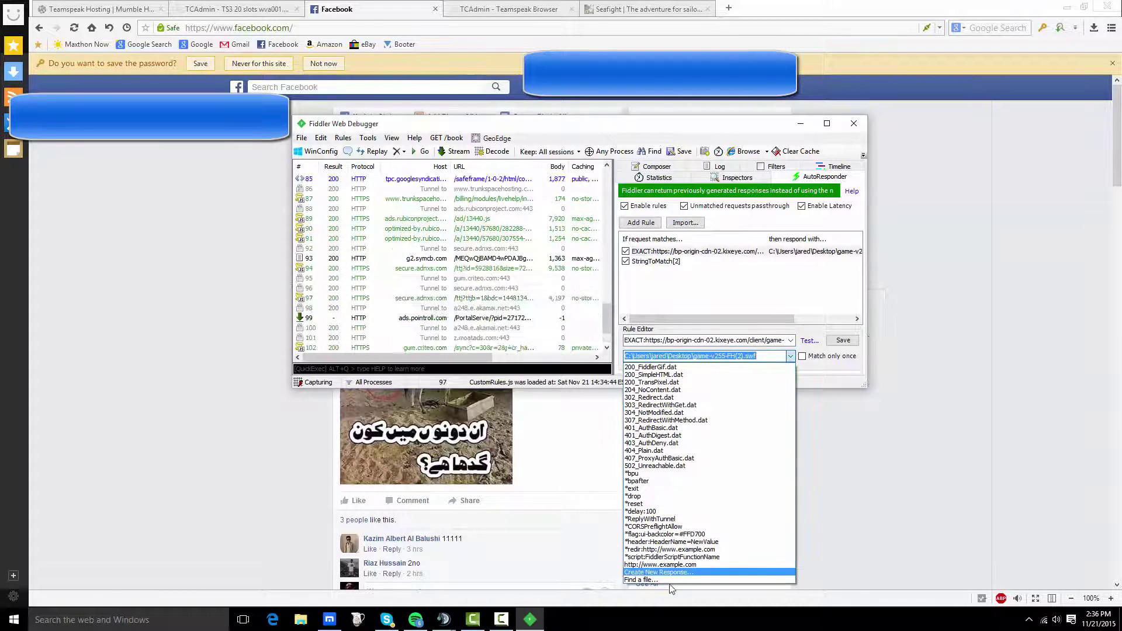
{"action": "left_click", "coordinate": [667, 579]}
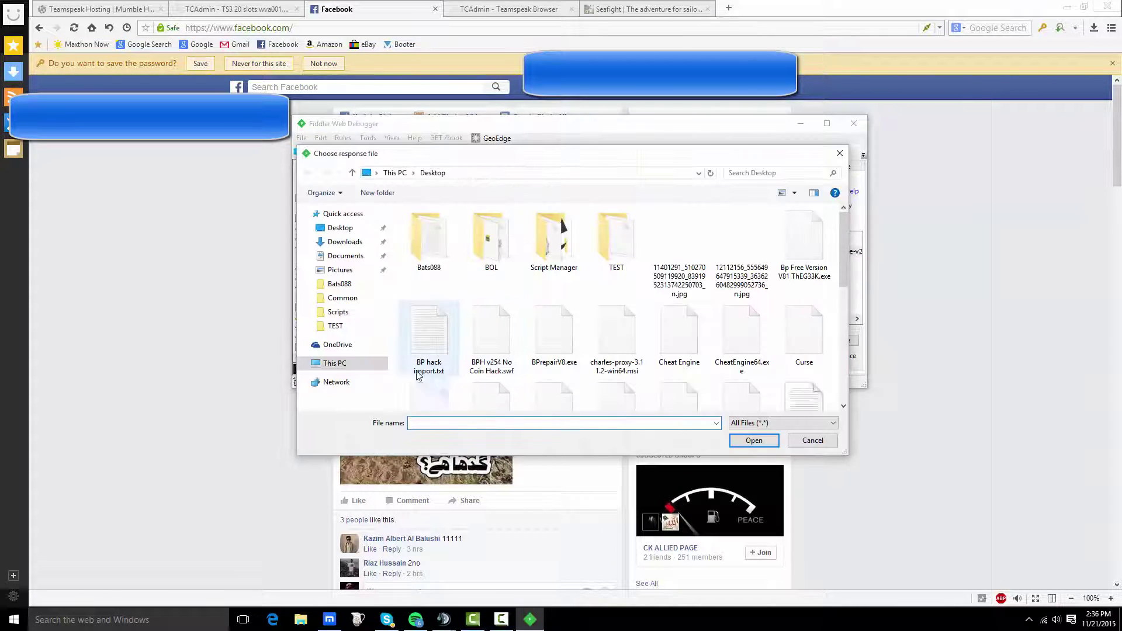
{"action": "scroll", "coordinate": [400, 352], "scroll_direction": "down", "scroll_amount": 2}
{"action": "scroll", "coordinate": [400, 352], "scroll_direction": "down", "scroll_amount": 2}
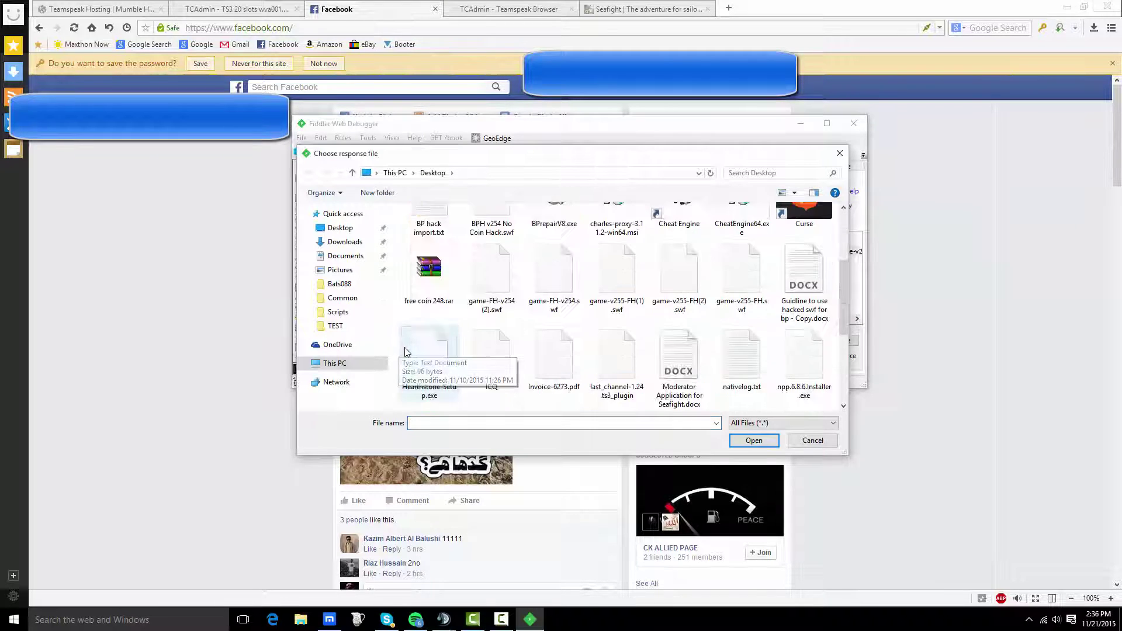
{"action": "scroll", "coordinate": [613, 351], "scroll_direction": "down", "scroll_amount": 2}
{"action": "scroll", "coordinate": [771, 358], "scroll_direction": "up", "scroll_amount": 1}
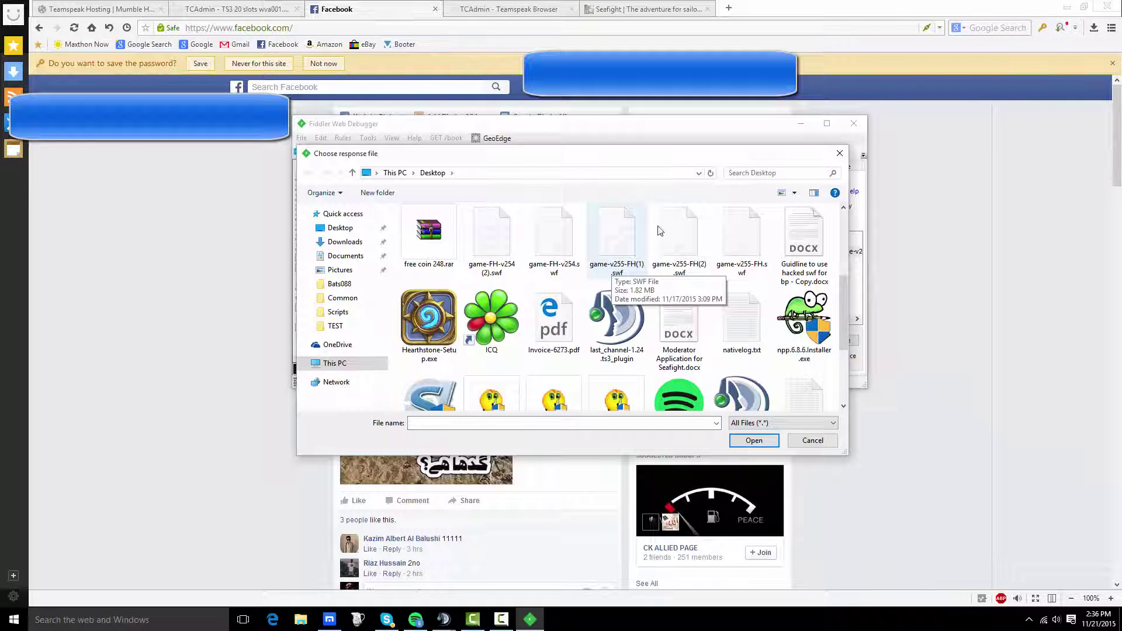
- Close the file picker and search Facebook for 'battle' to open Battle Pirates
{"action": "left_click", "coordinate": [839, 154]}
{"action": "left_click", "coordinate": [799, 123]}
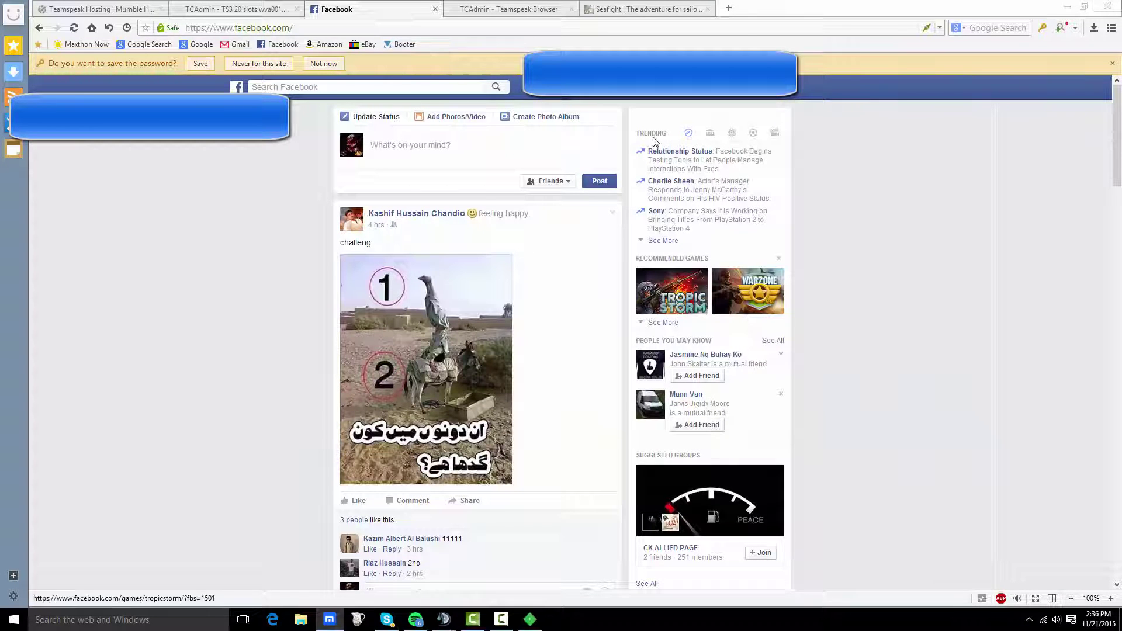
{"action": "left_click", "coordinate": [395, 86]}
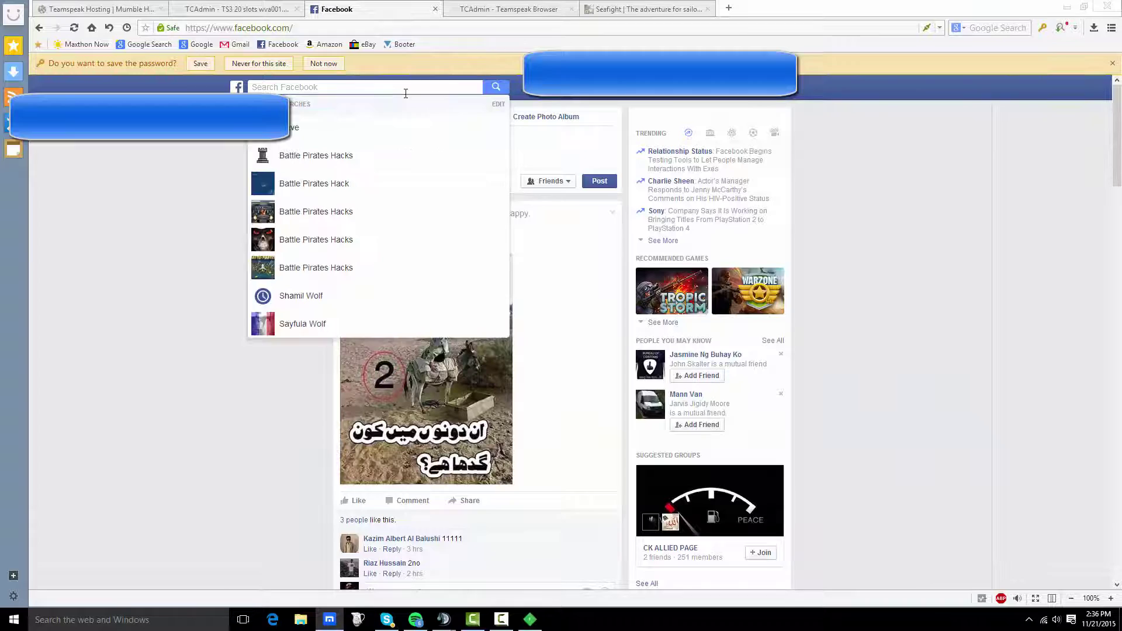
{"action": "type", "text": "battle"}
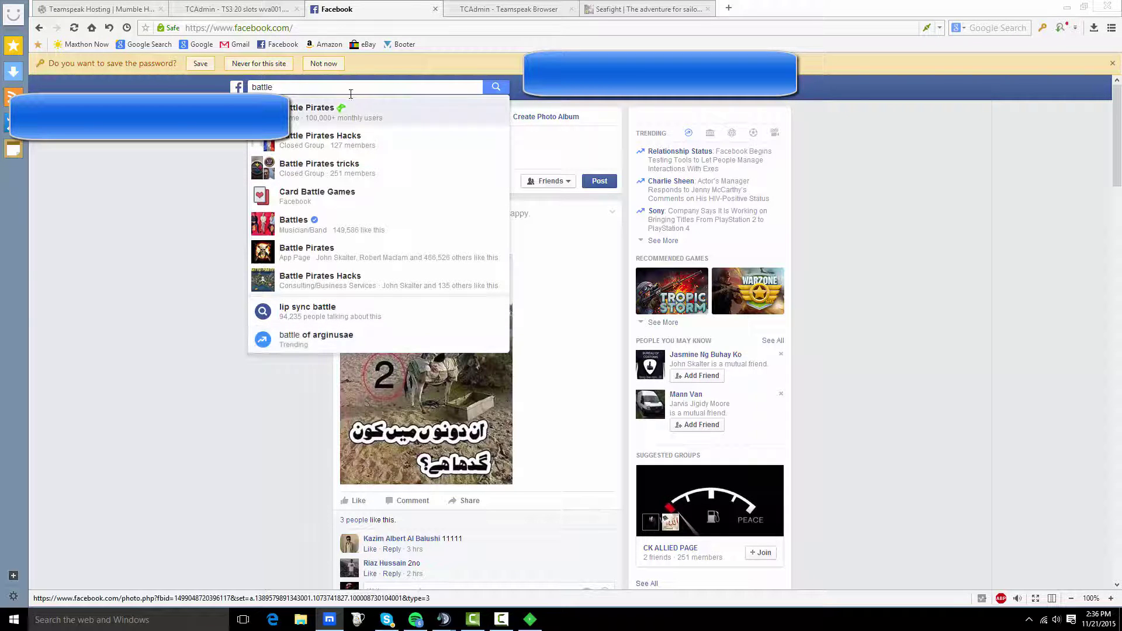
{"action": "left_click", "coordinate": [352, 107]}
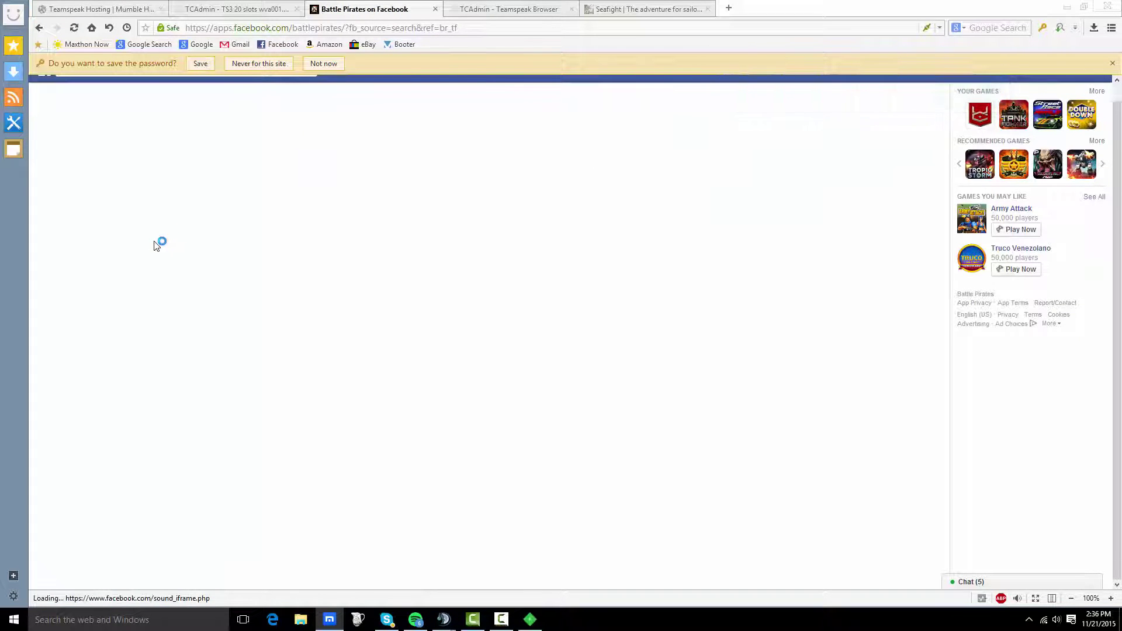
- Delete the extra StringToMatch[2] AutoResponder rule, then switch back to the loading game
{"action": "left_click", "coordinate": [530, 619]}
{"action": "left_click", "coordinate": [655, 262]}
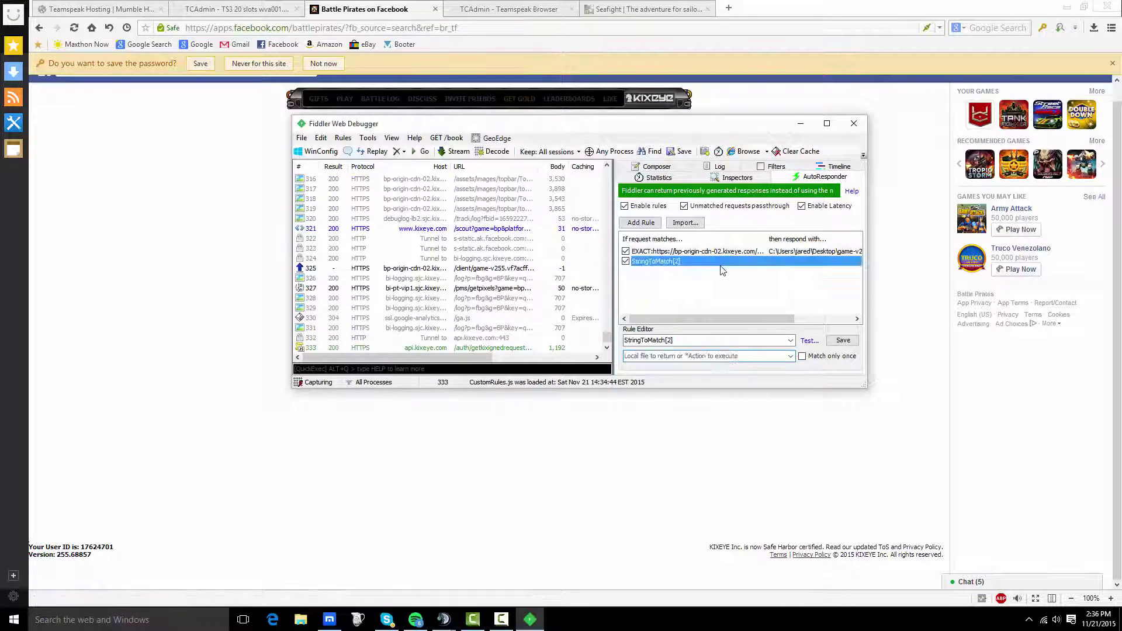
{"action": "key", "text": "Delete"}
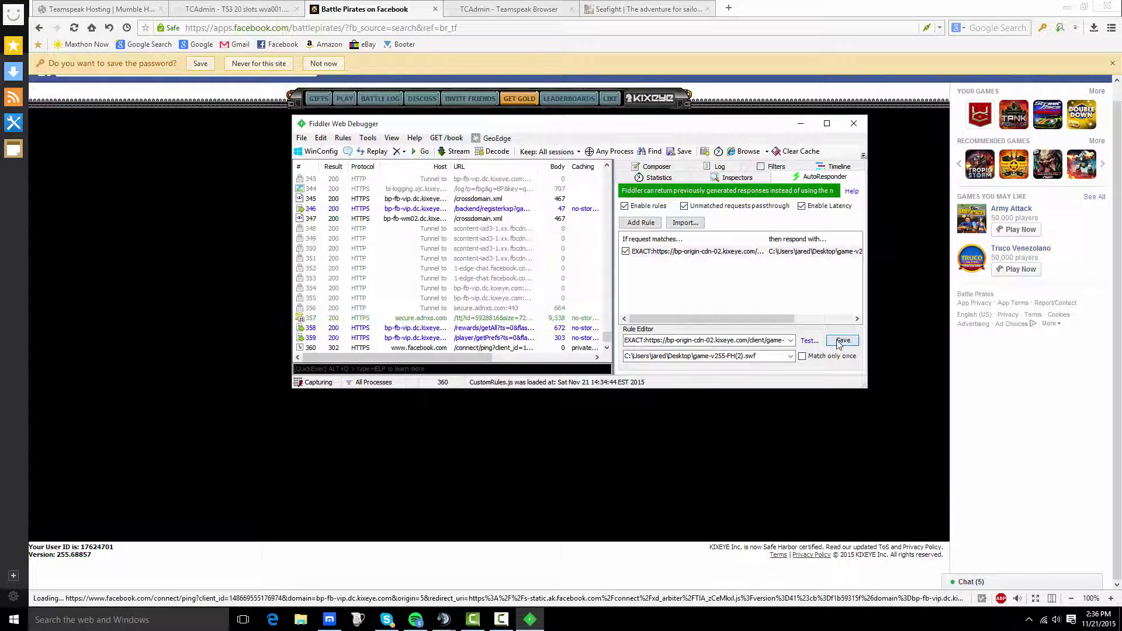
{"action": "left_click", "coordinate": [843, 340]}
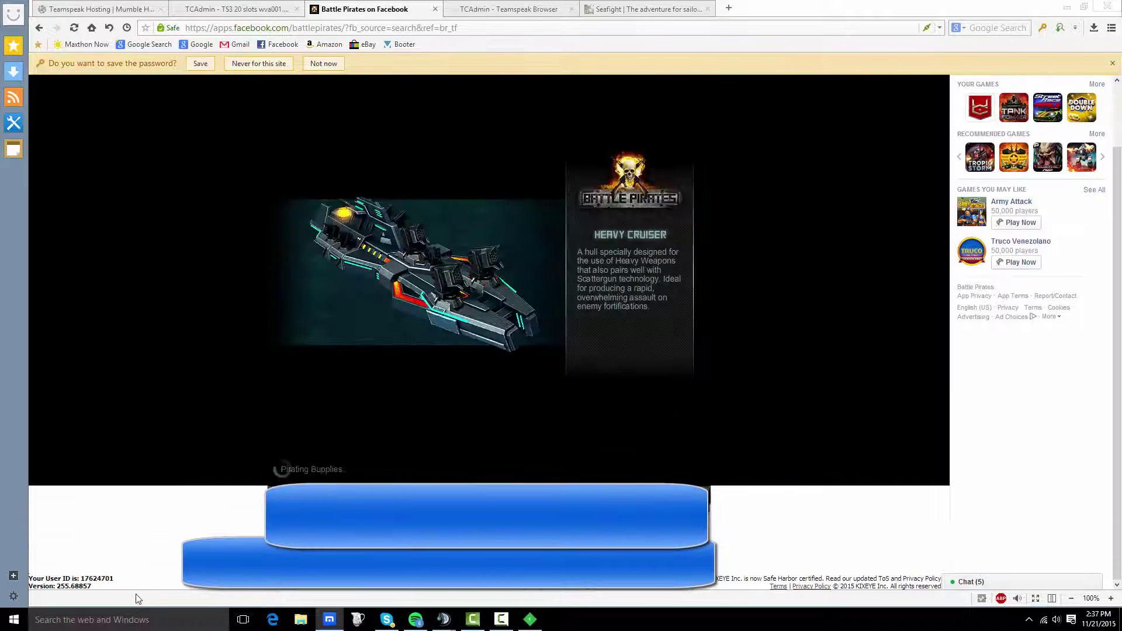
- Wait through the Battle Pirates loading screen, then check Fiddler's exact-match AutoResponder rule
{"action": "left_click_drag", "start_coordinate": [105, 593], "coordinate": [59, 587]}
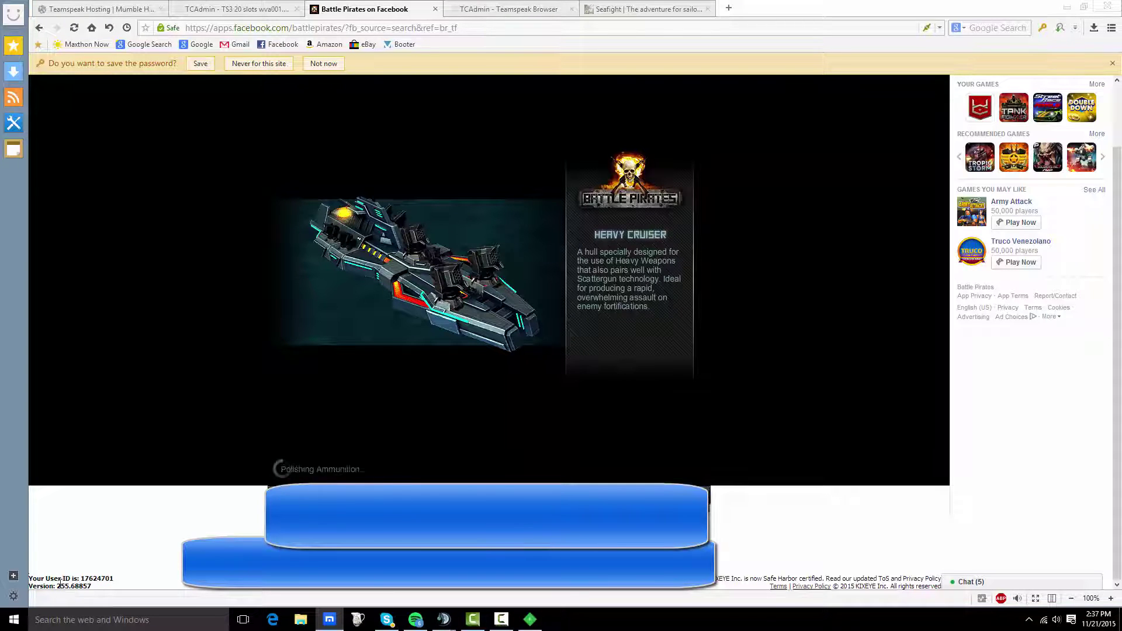
{"action": "left_click_drag", "start_coordinate": [29, 577], "coordinate": [99, 587]}
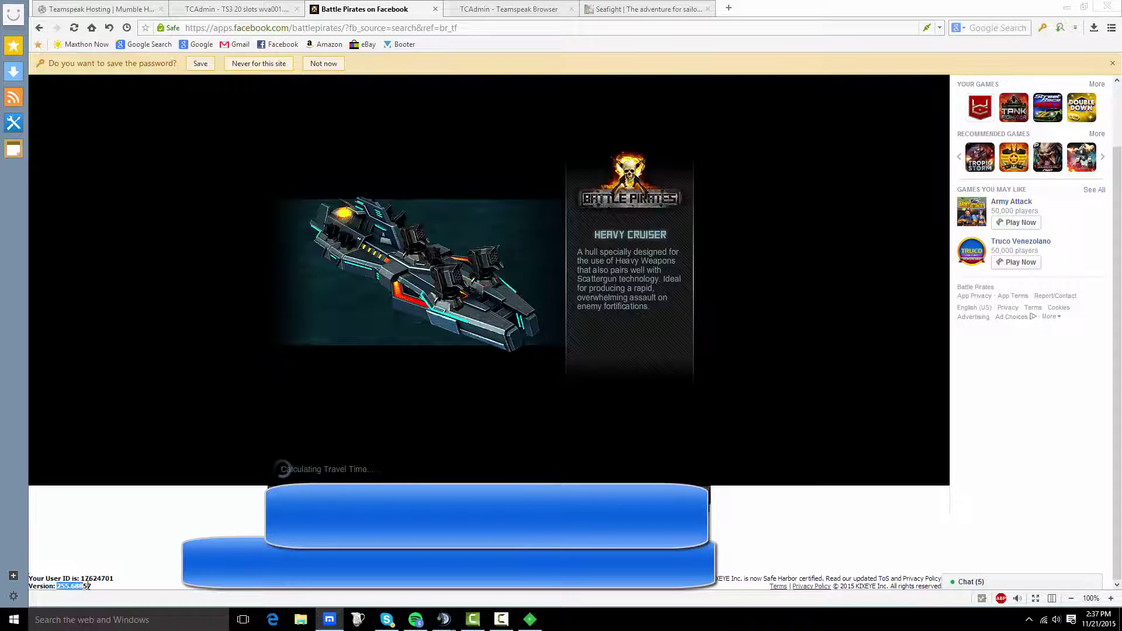
{"action": "left_click_drag", "start_coordinate": [91, 587], "coordinate": [57, 587]}
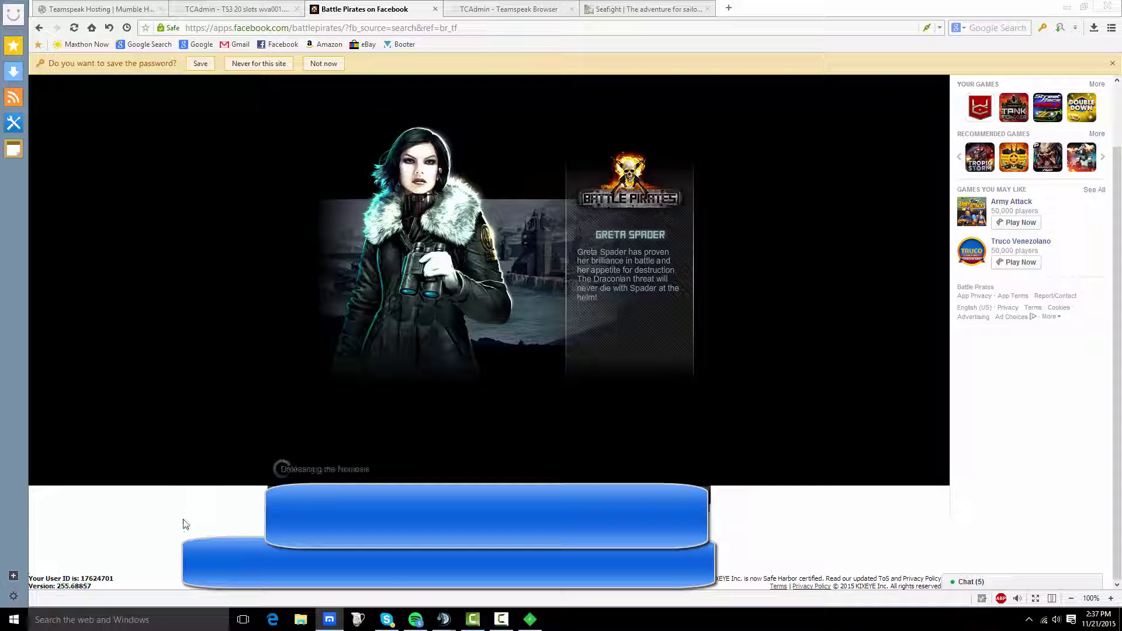
{"action": "scroll", "coordinate": [184, 523], "scroll_direction": "up", "scroll_amount": 2}
{"action": "scroll", "coordinate": [184, 523], "scroll_direction": "up", "scroll_amount": 2}
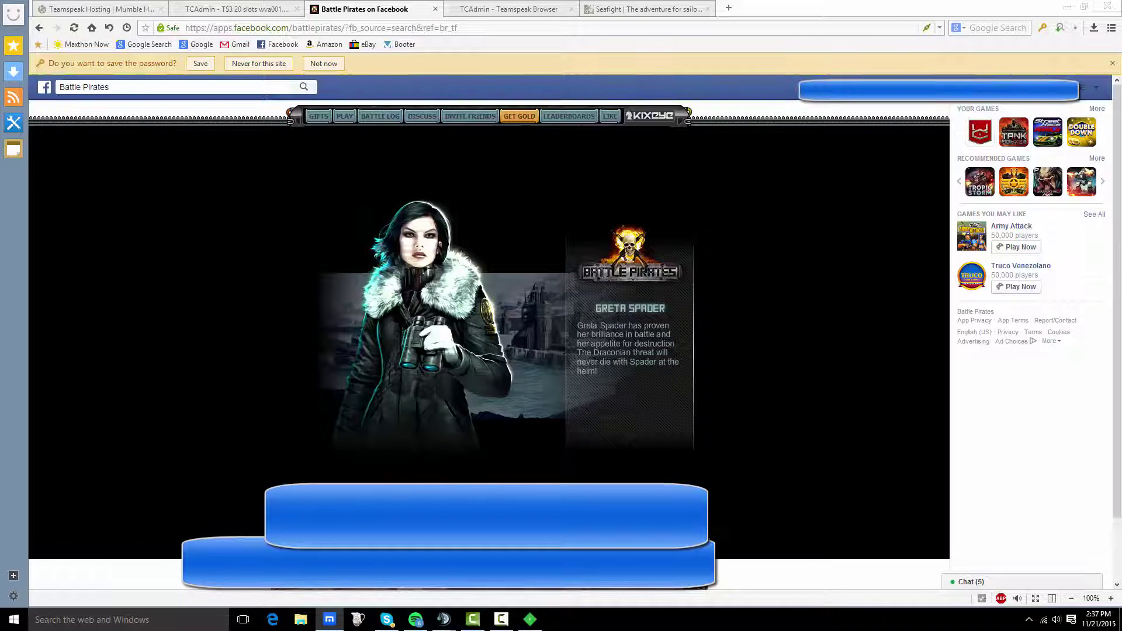
{"action": "left_click", "coordinate": [528, 620]}
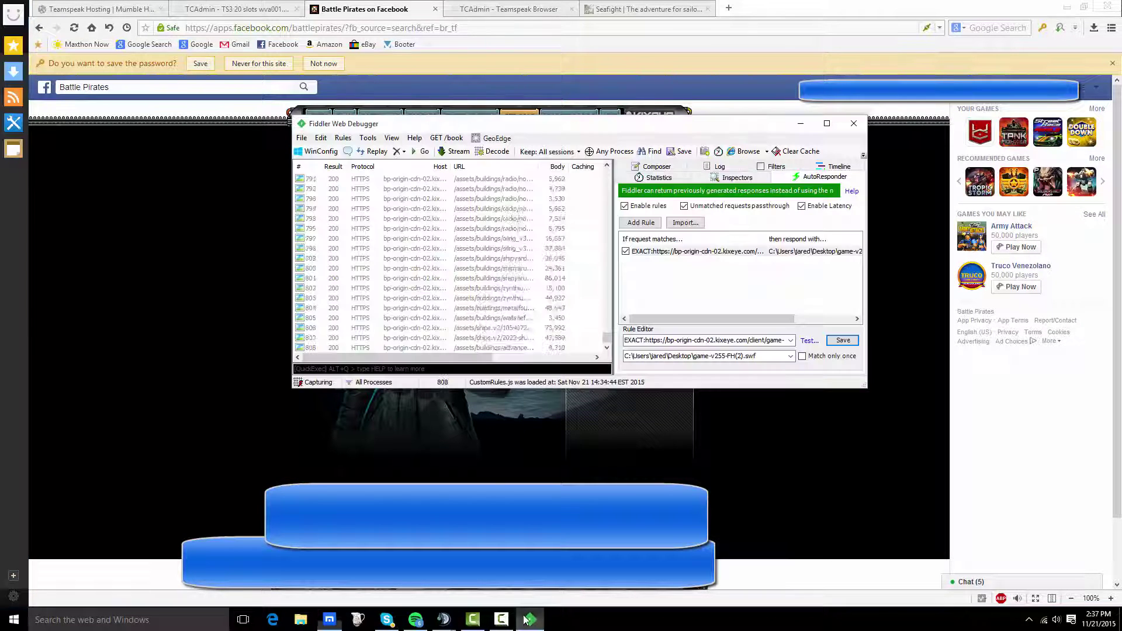
{"action": "left_click", "coordinate": [714, 279]}
- Dismiss the Docking Complete report and briefly view the Dock's fleets
{"action": "left_click", "coordinate": [559, 405]}
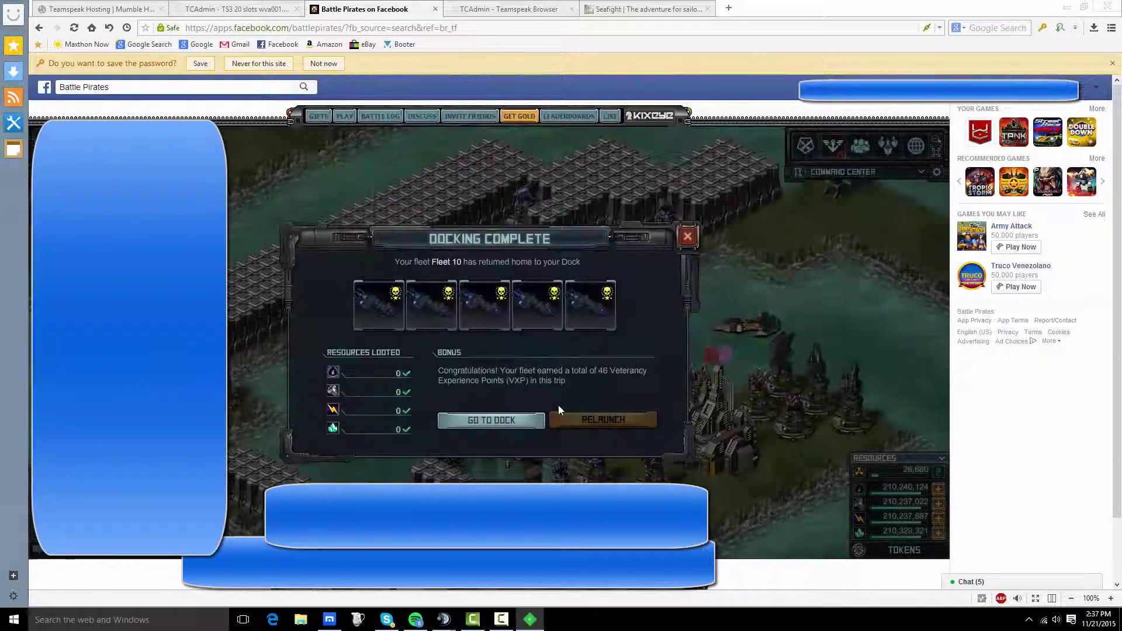
{"action": "left_click", "coordinate": [687, 237]}
{"action": "scroll", "coordinate": [567, 231], "scroll_direction": "up", "scroll_amount": 2}
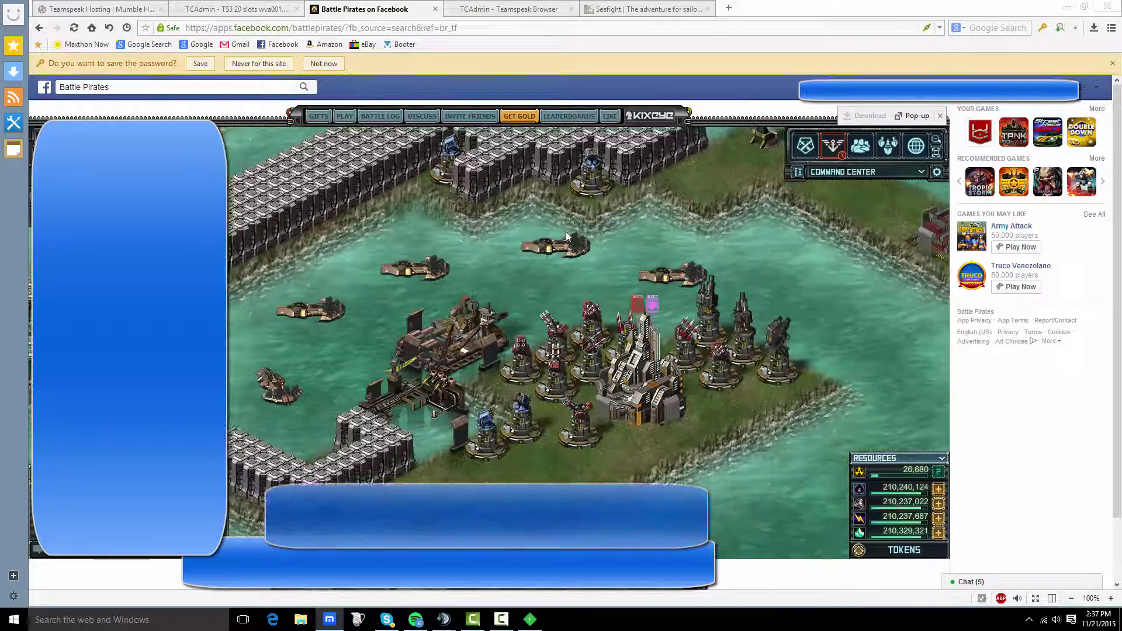
{"action": "mouse_move", "coordinate": [567, 230]}
{"action": "left_mouse_down"}
{"action": "mouse_move", "coordinate": [594, 222]}
{"action": "mouse_move", "coordinate": [576, 258]}
{"action": "left_mouse_up"}
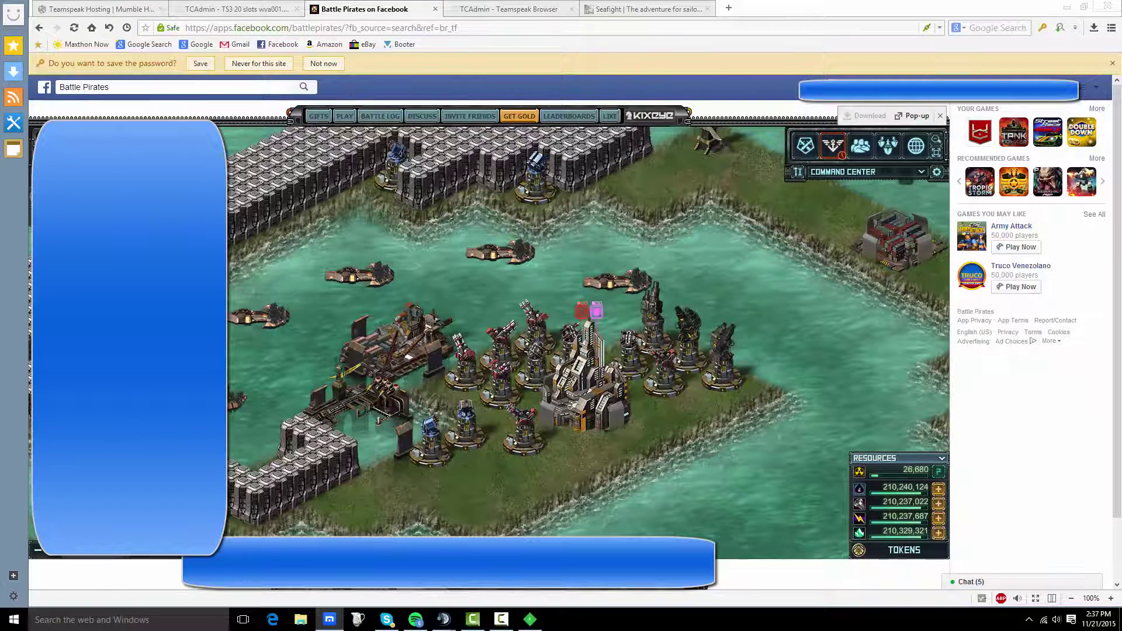
{"action": "left_click", "coordinate": [407, 342]}
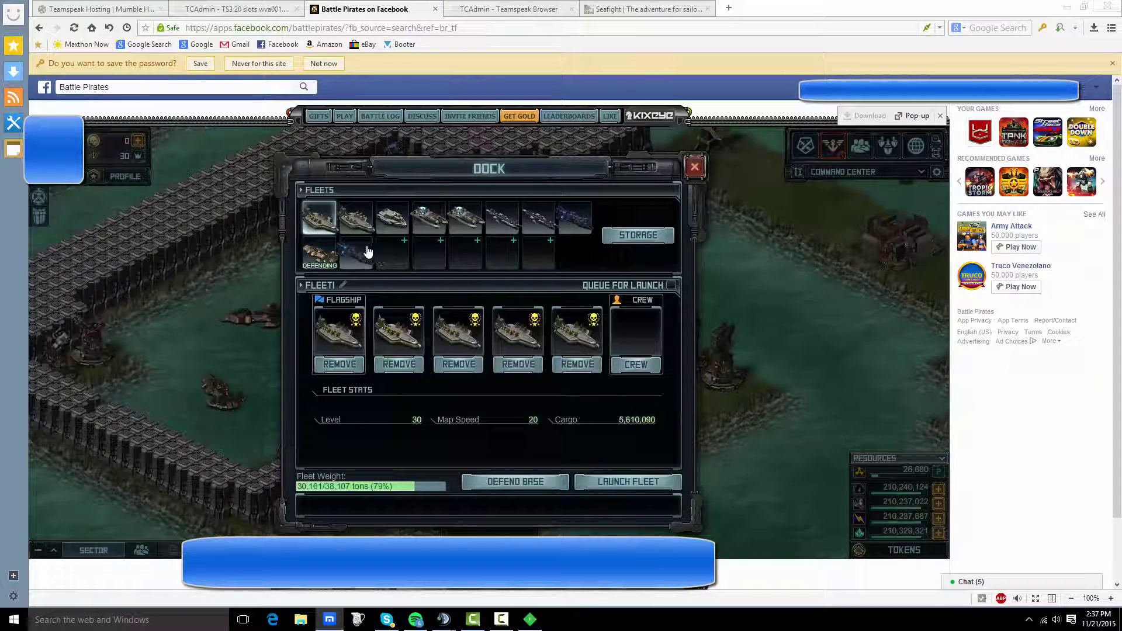
{"action": "left_click", "coordinate": [695, 167]}
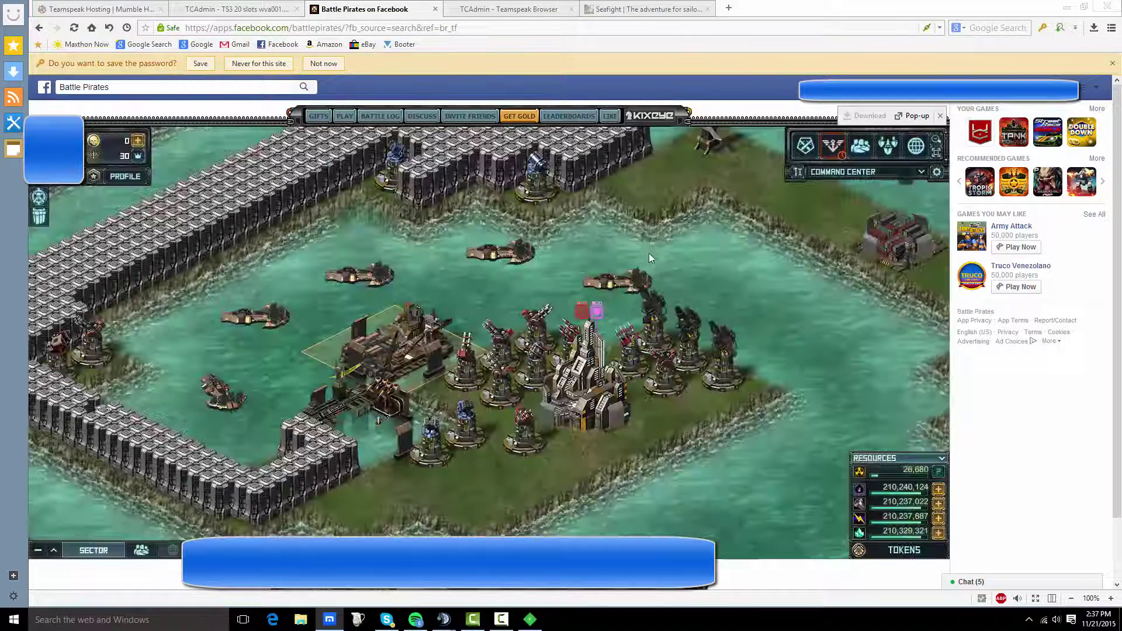
- Fit an Inventory component onto a Strike Cruiser X in the Shipyard and build it instantly
{"action": "left_click", "coordinate": [358, 393]}
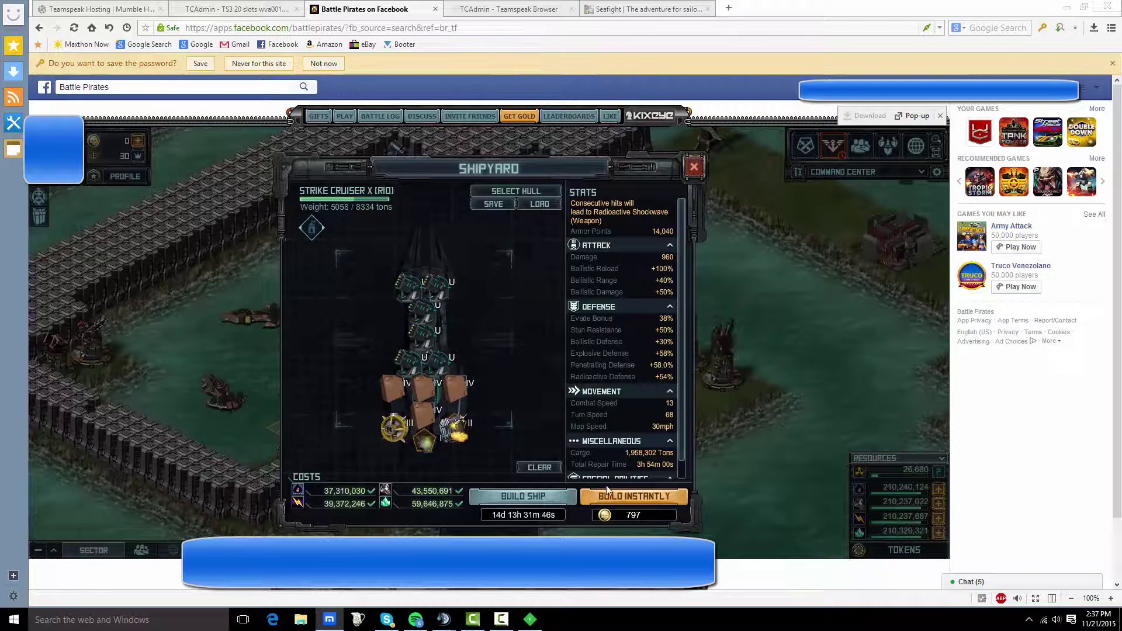
{"action": "left_click", "coordinate": [611, 422]}
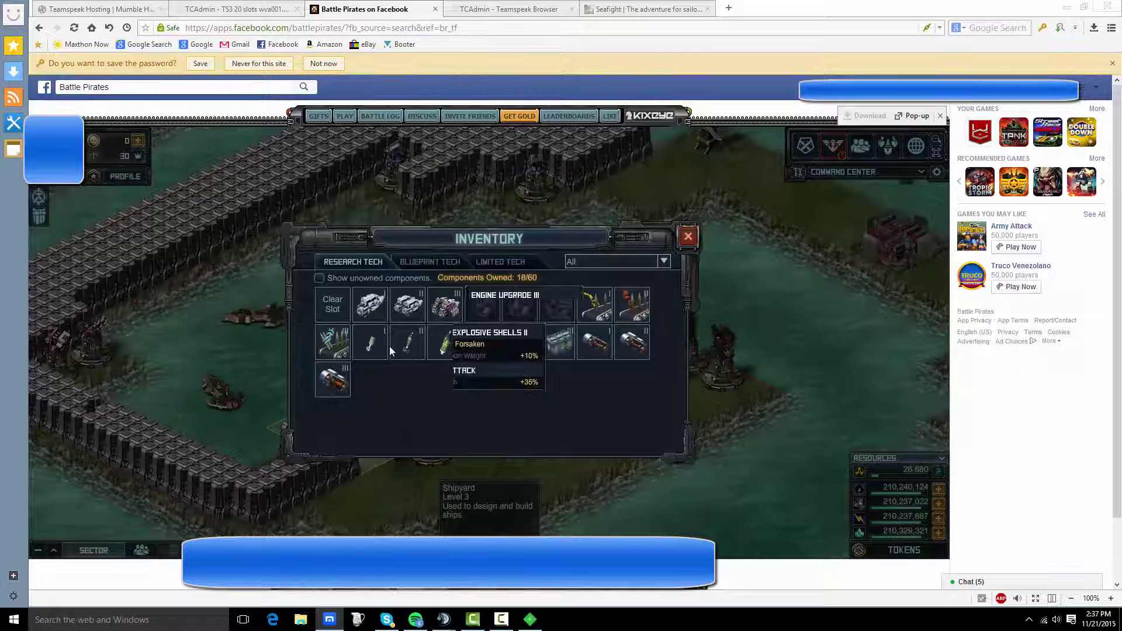
{"action": "left_click", "coordinate": [449, 300]}
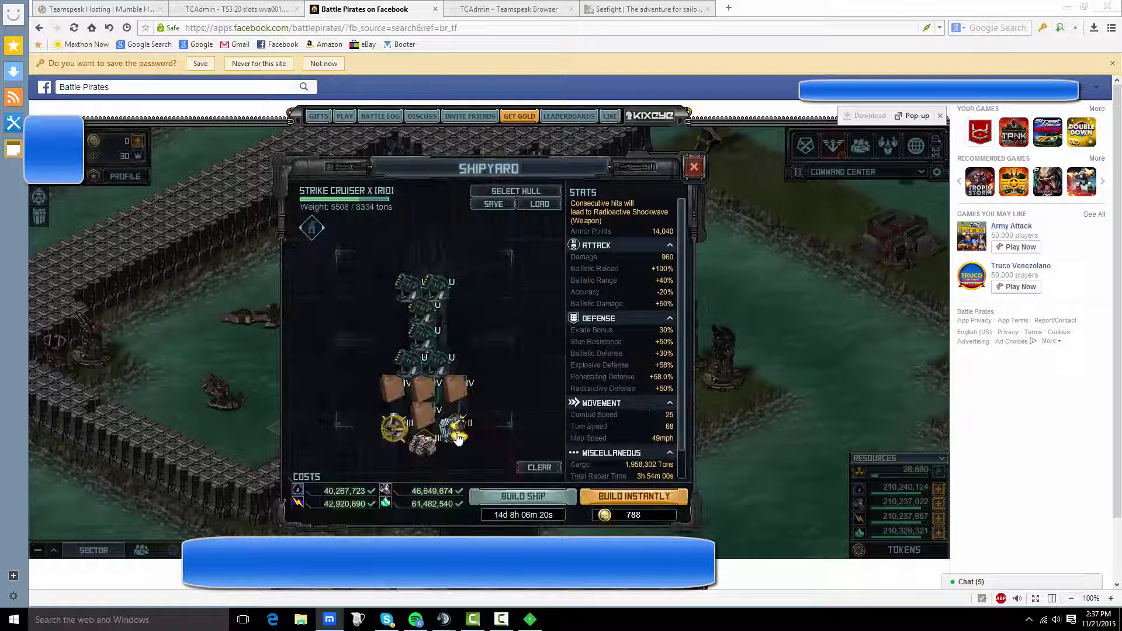
{"action": "left_click", "coordinate": [638, 501]}
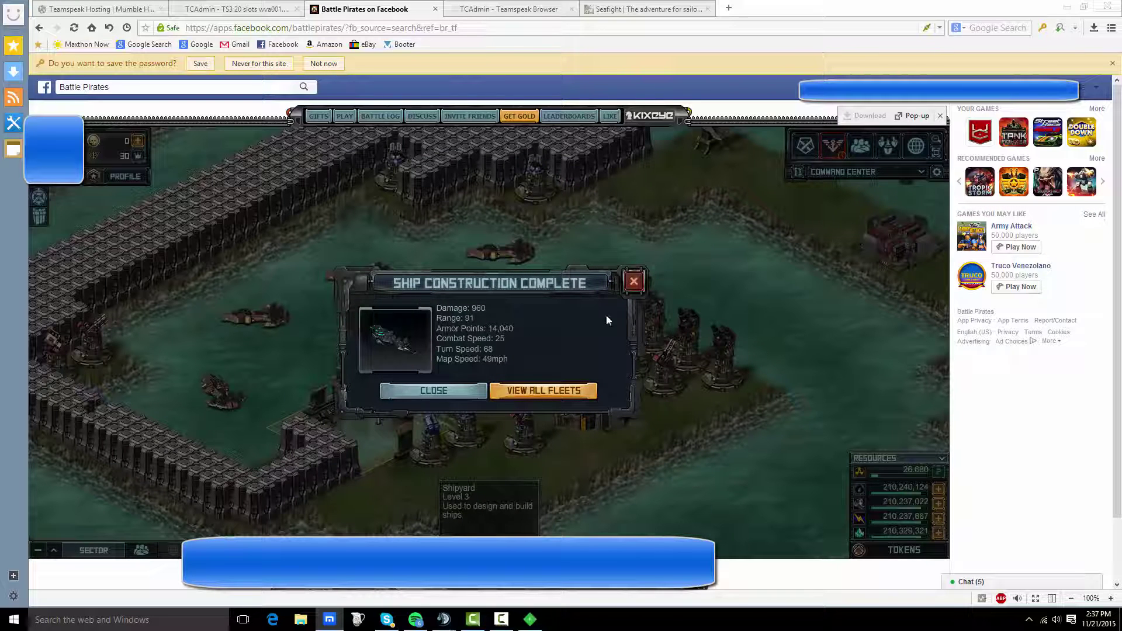
{"action": "left_click", "coordinate": [634, 282]}
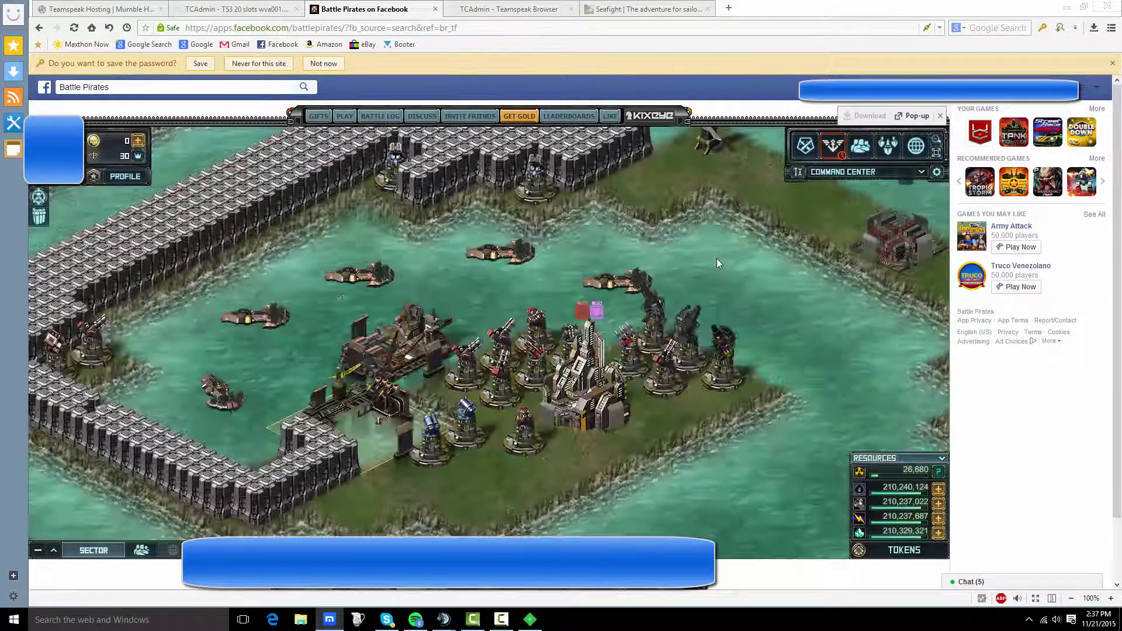
{"action": "left_click_drag", "start_coordinate": [715, 258], "coordinate": [526, 219]}
- Browse the defense, research and resource building lists and place a new Warehouse
{"action": "left_click", "coordinate": [666, 289]}
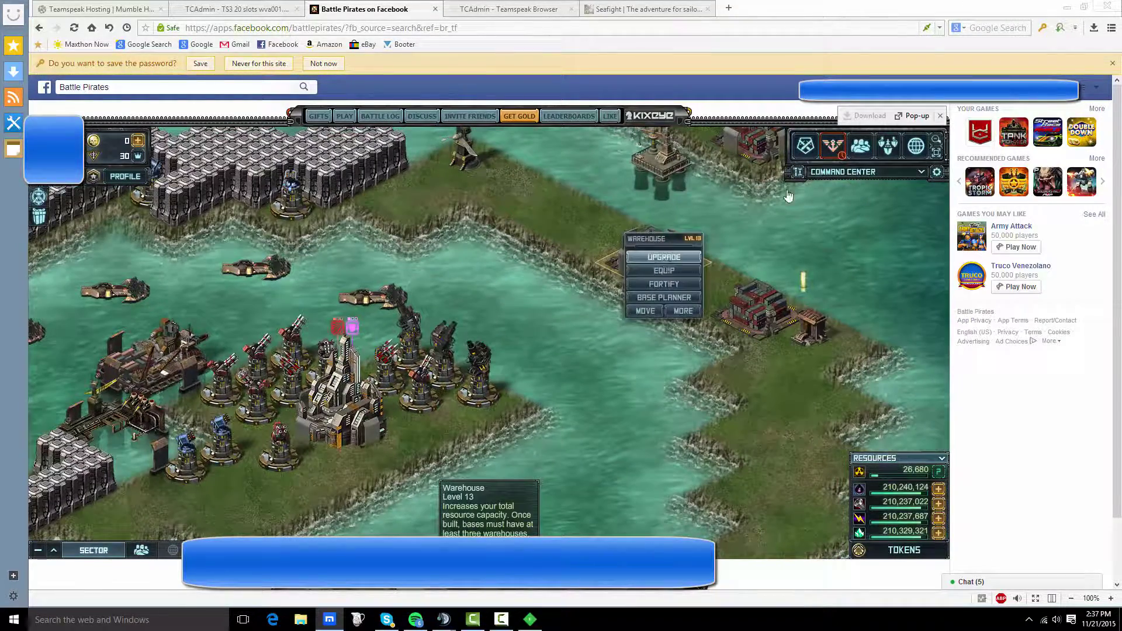
{"action": "left_click", "coordinate": [868, 171]}
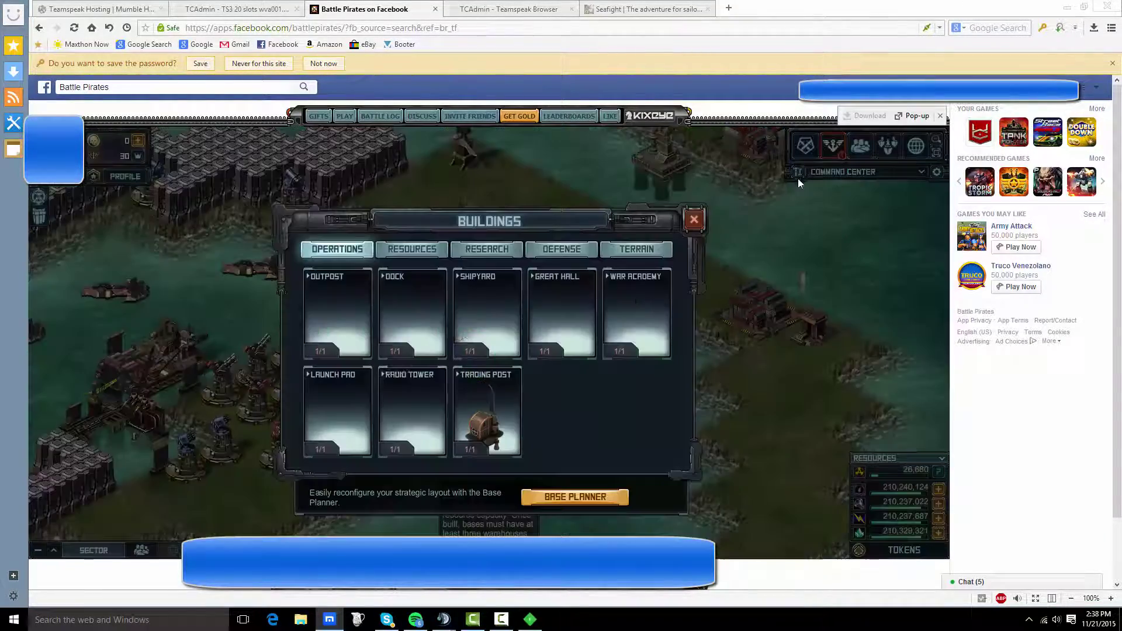
{"action": "left_click", "coordinate": [561, 249]}
{"action": "left_click", "coordinate": [480, 253]}
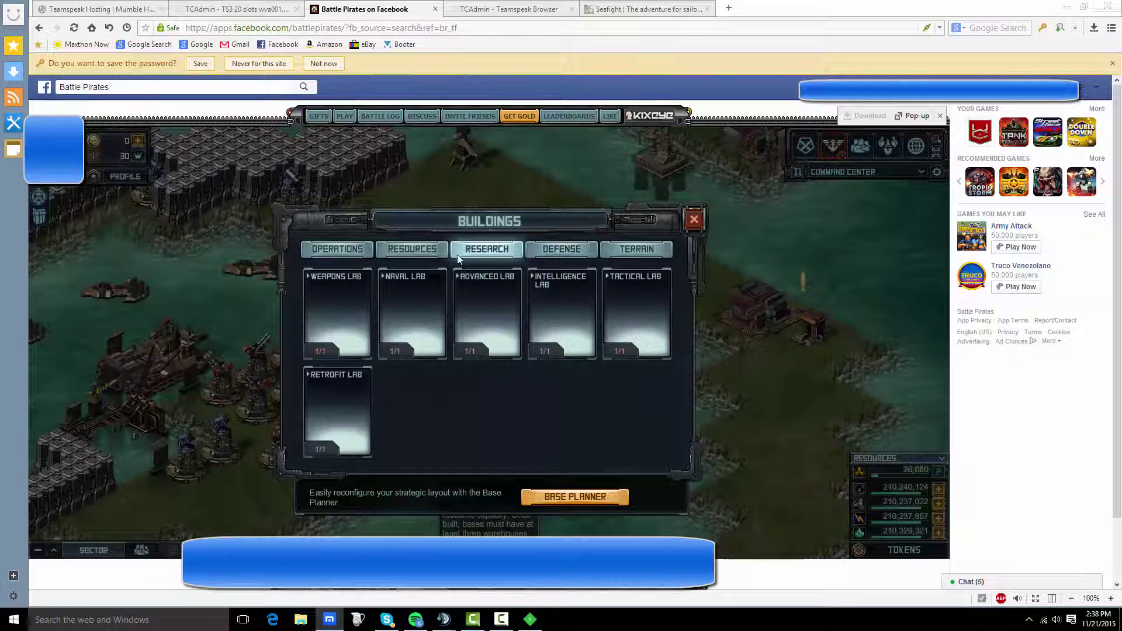
{"action": "left_click", "coordinate": [412, 249]}
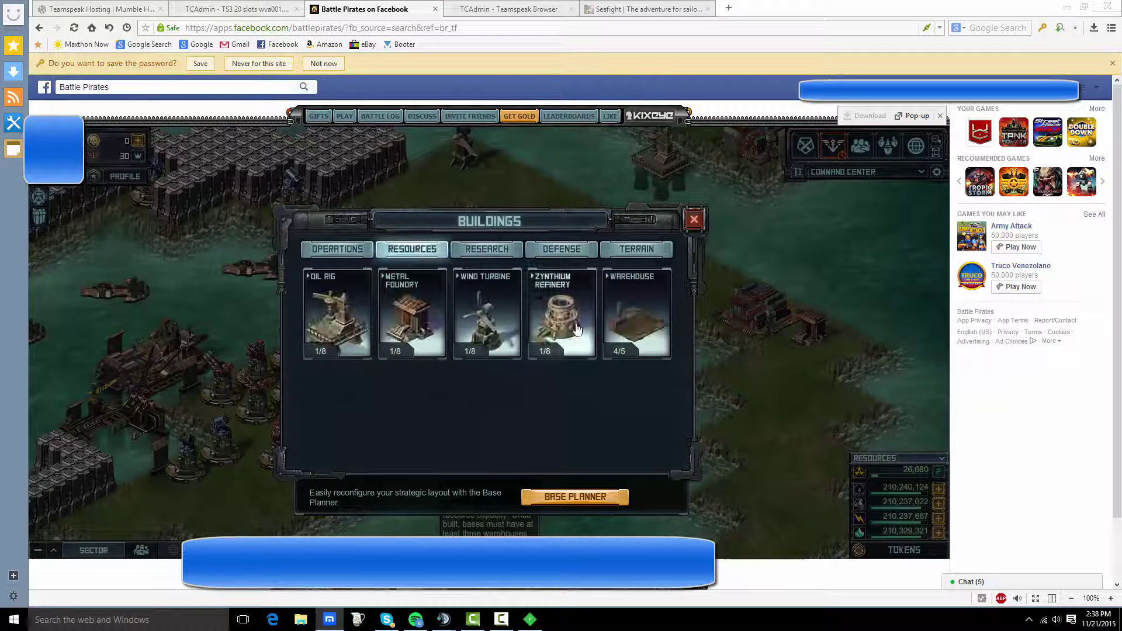
{"action": "left_click", "coordinate": [561, 315]}
{"action": "left_click", "coordinate": [688, 238]}
{"action": "left_click", "coordinate": [640, 315]}
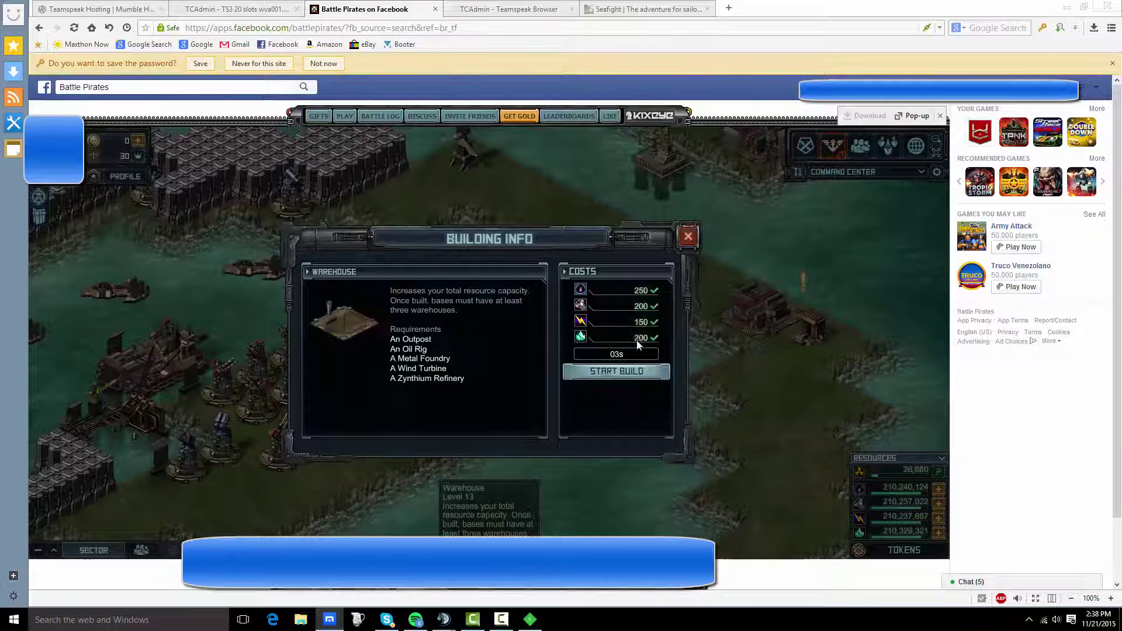
{"action": "left_click", "coordinate": [616, 372]}
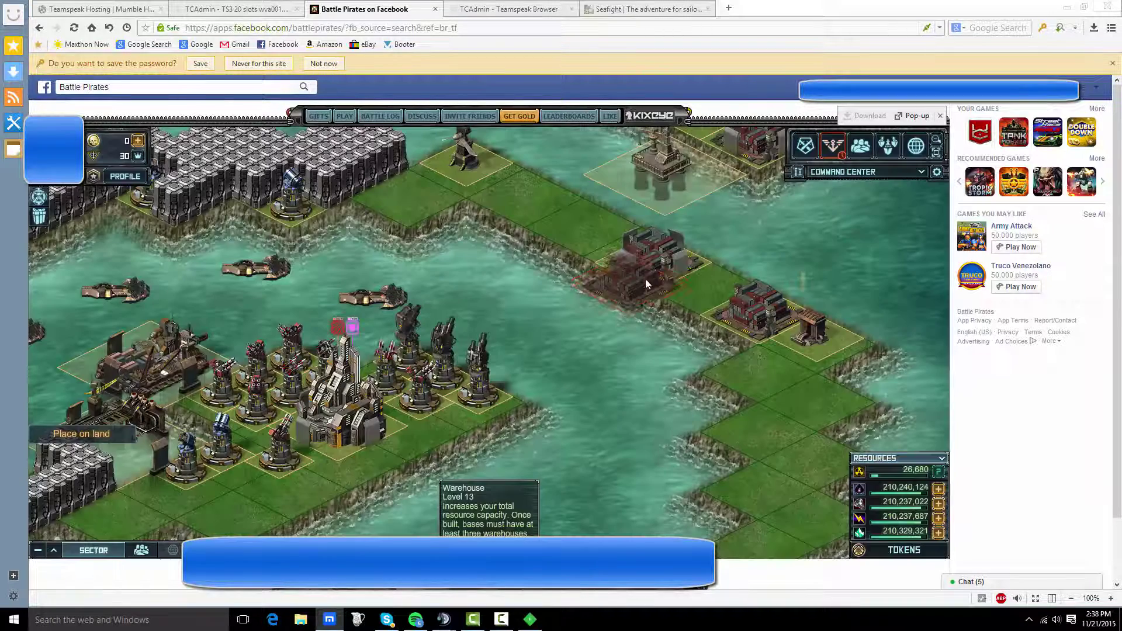
{"action": "left_click", "coordinate": [576, 222]}
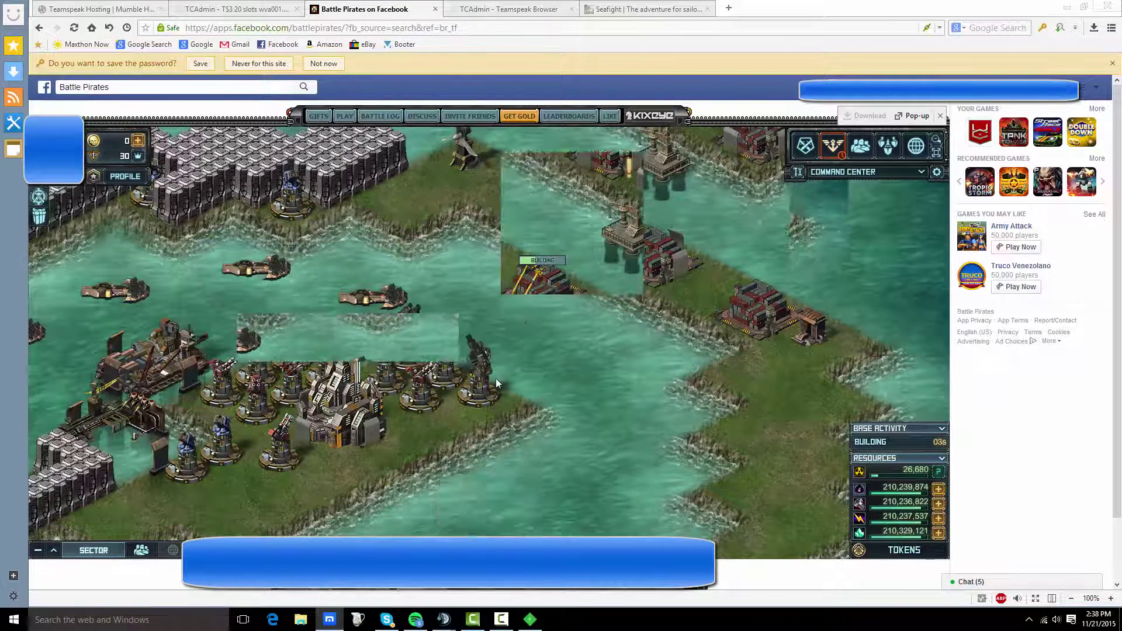
- Instantly upgrade the new warehouse up through Level 5
{"action": "left_click_drag", "start_coordinate": [569, 231], "coordinate": [481, 386]}
{"action": "left_click", "coordinate": [526, 324]}
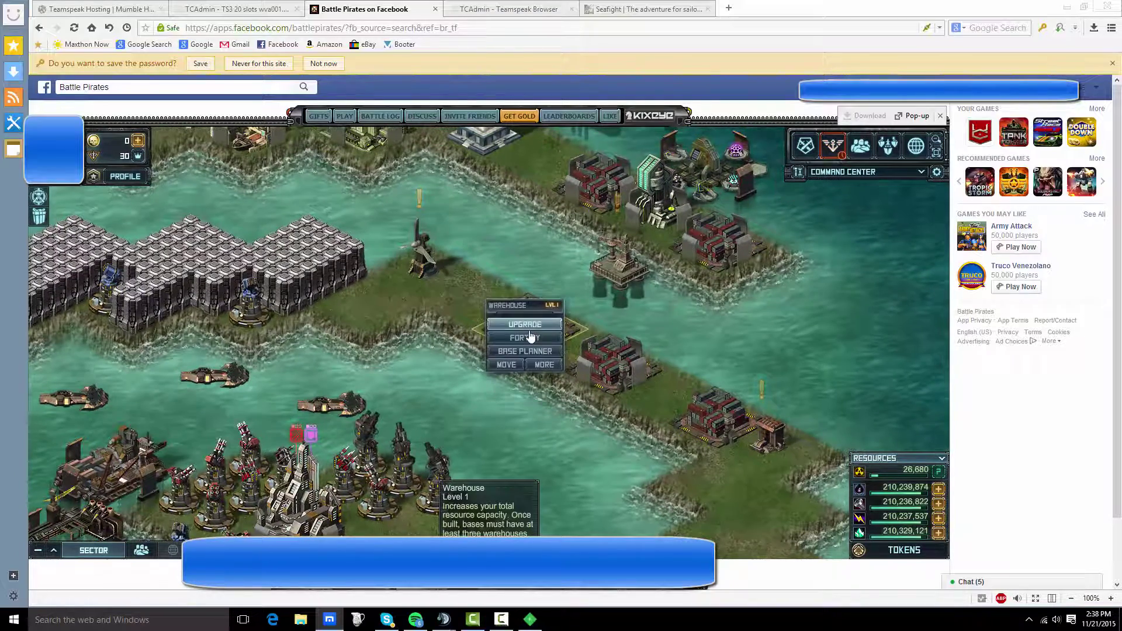
{"action": "left_click", "coordinate": [526, 322]}
{"action": "left_click", "coordinate": [628, 394]}
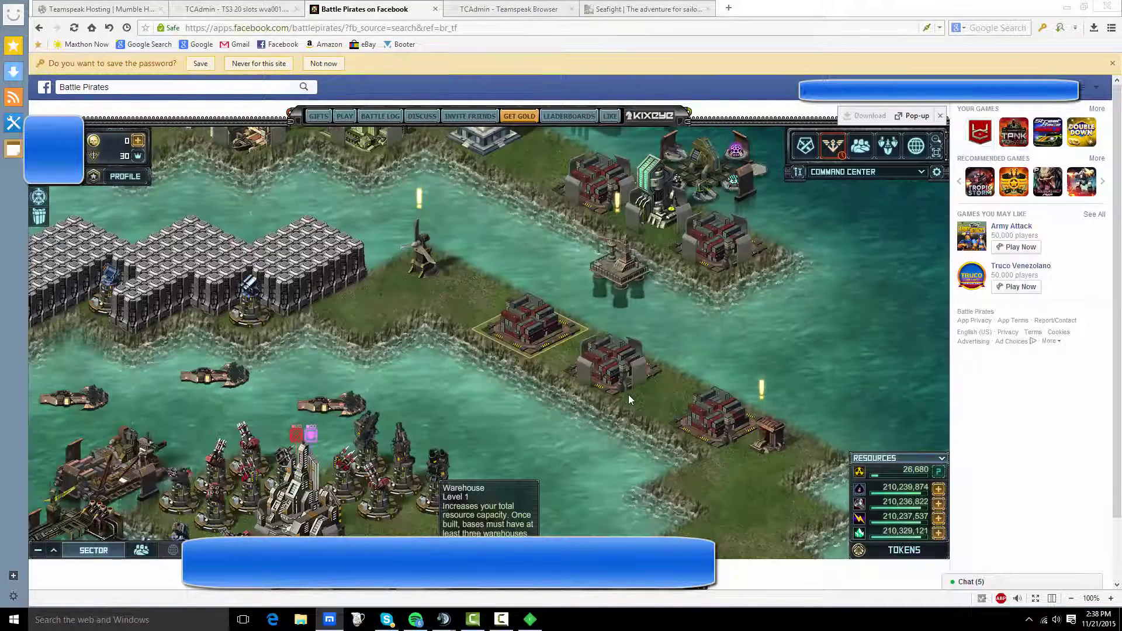
{"action": "left_click", "coordinate": [542, 334]}
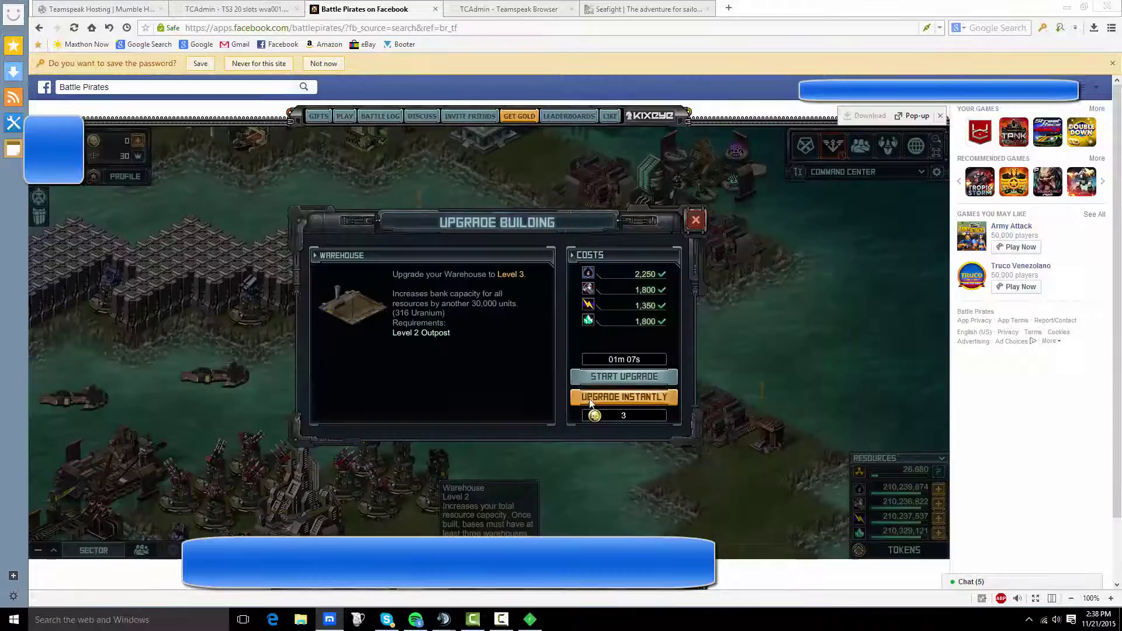
{"action": "left_click", "coordinate": [625, 396]}
{"action": "left_click", "coordinate": [527, 306]}
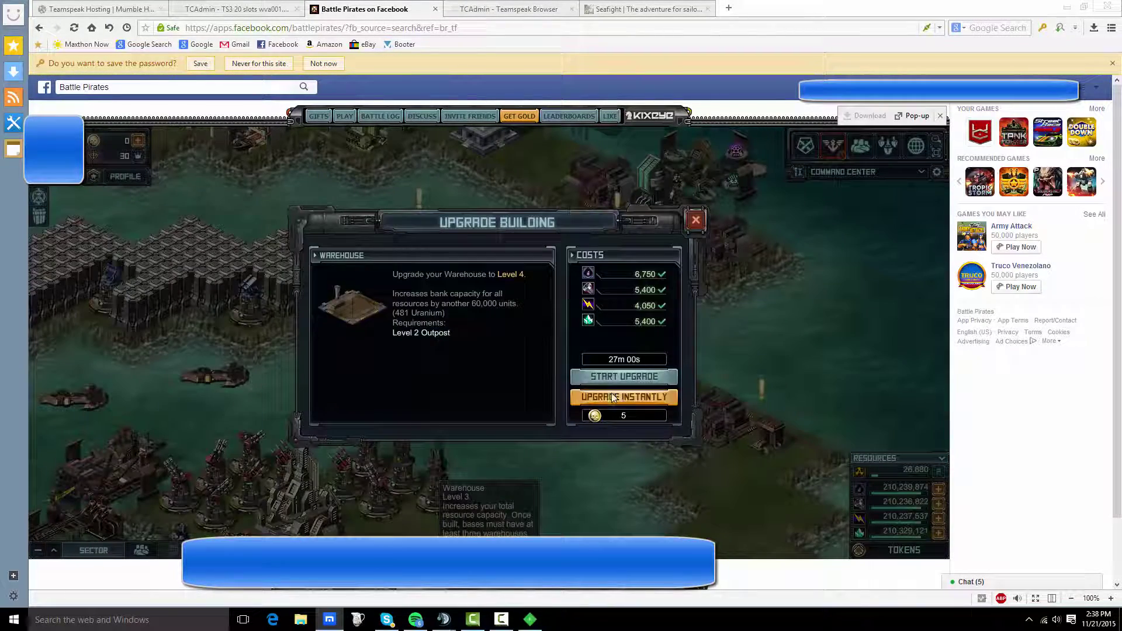
{"action": "left_click", "coordinate": [624, 396]}
{"action": "left_click", "coordinate": [634, 281]}
{"action": "left_click", "coordinate": [531, 326]}
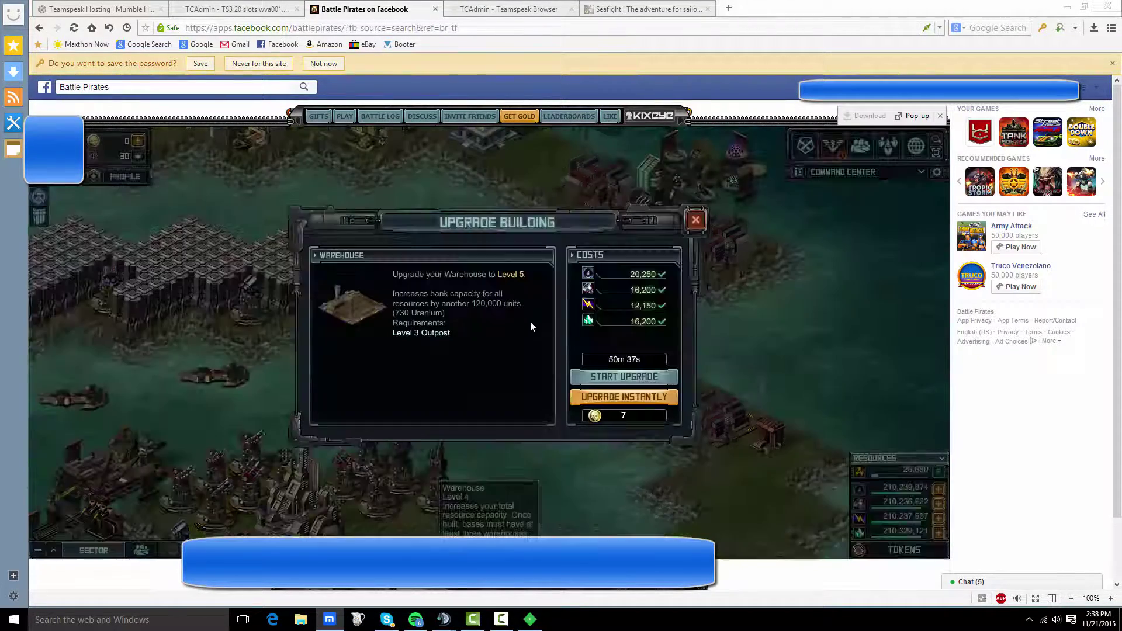
{"action": "left_click", "coordinate": [625, 396]}
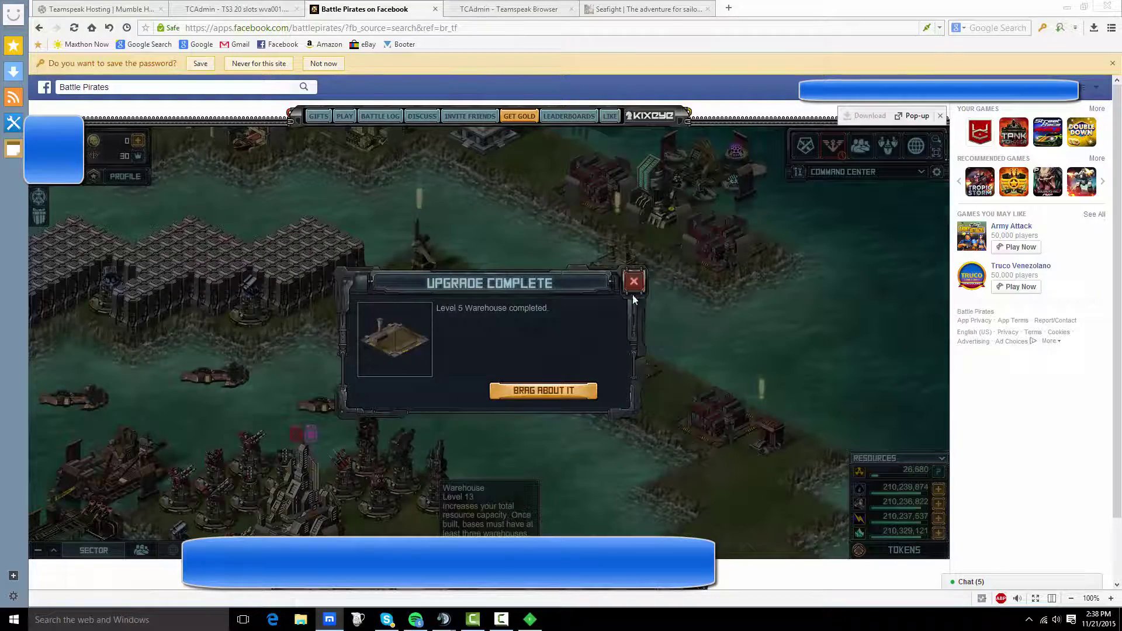
- Instantly upgrade the warehouse through Levels 6, 7, 8 and 9
{"action": "left_click", "coordinate": [633, 281]}
{"action": "left_click", "coordinate": [534, 329]}
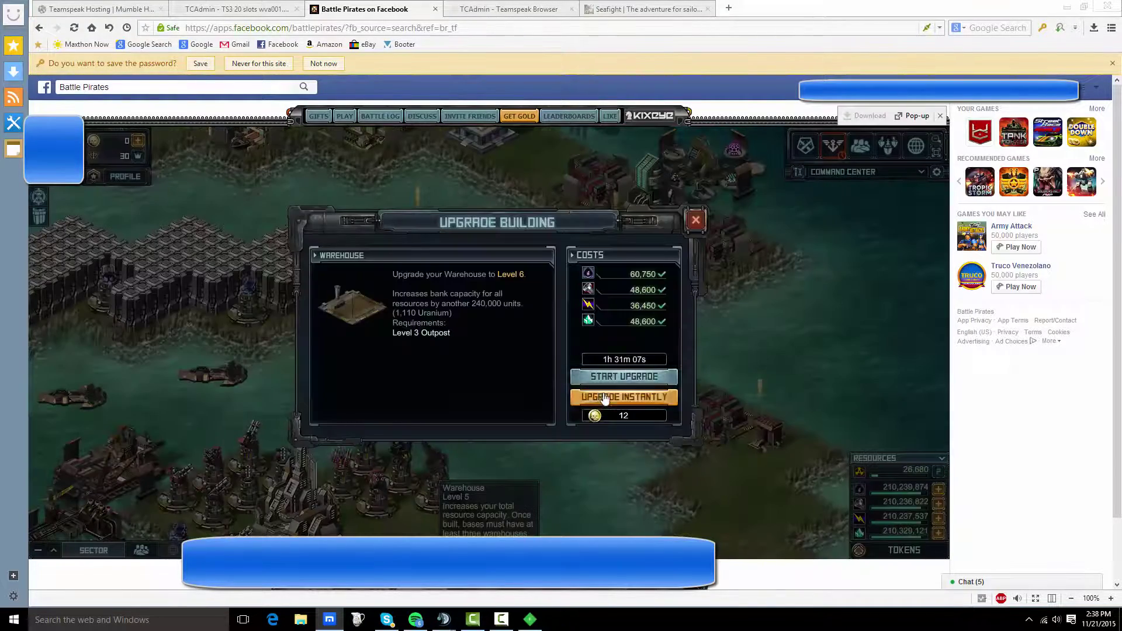
{"action": "left_click", "coordinate": [605, 398]}
{"action": "left_click", "coordinate": [620, 297]}
{"action": "left_click", "coordinate": [536, 316]}
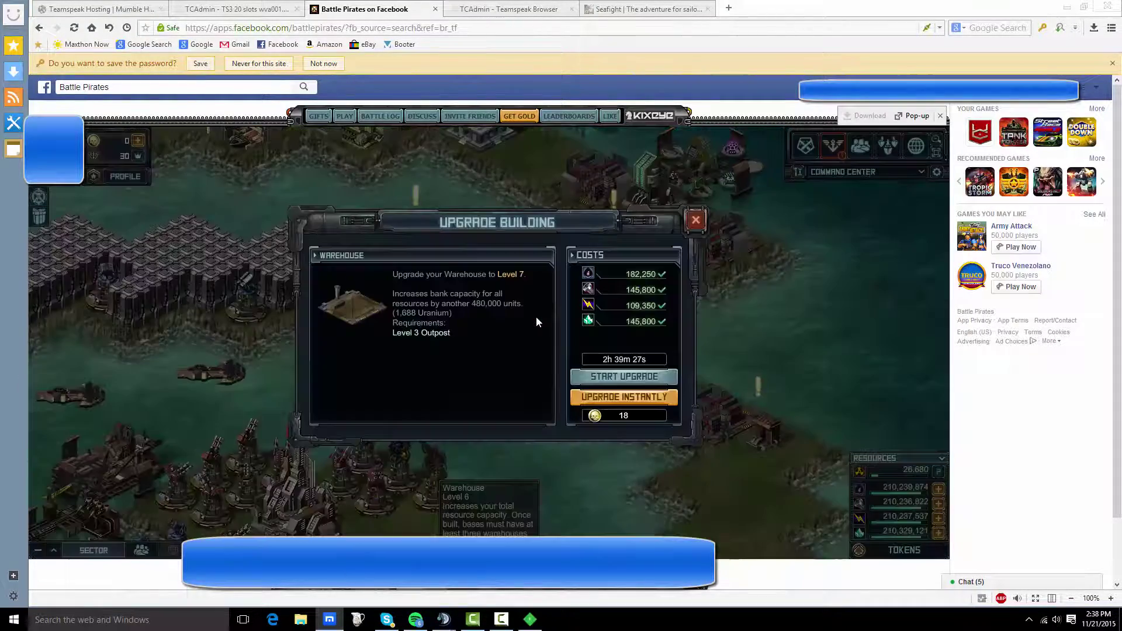
{"action": "left_click", "coordinate": [624, 396]}
{"action": "left_click", "coordinate": [631, 281]}
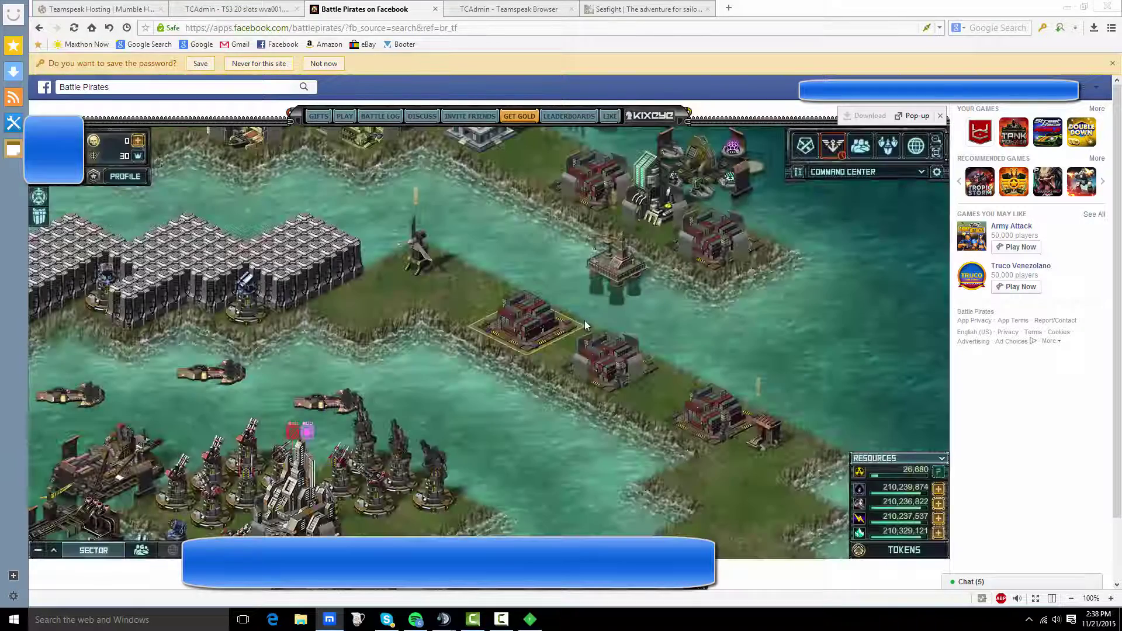
{"action": "left_click", "coordinate": [534, 329]}
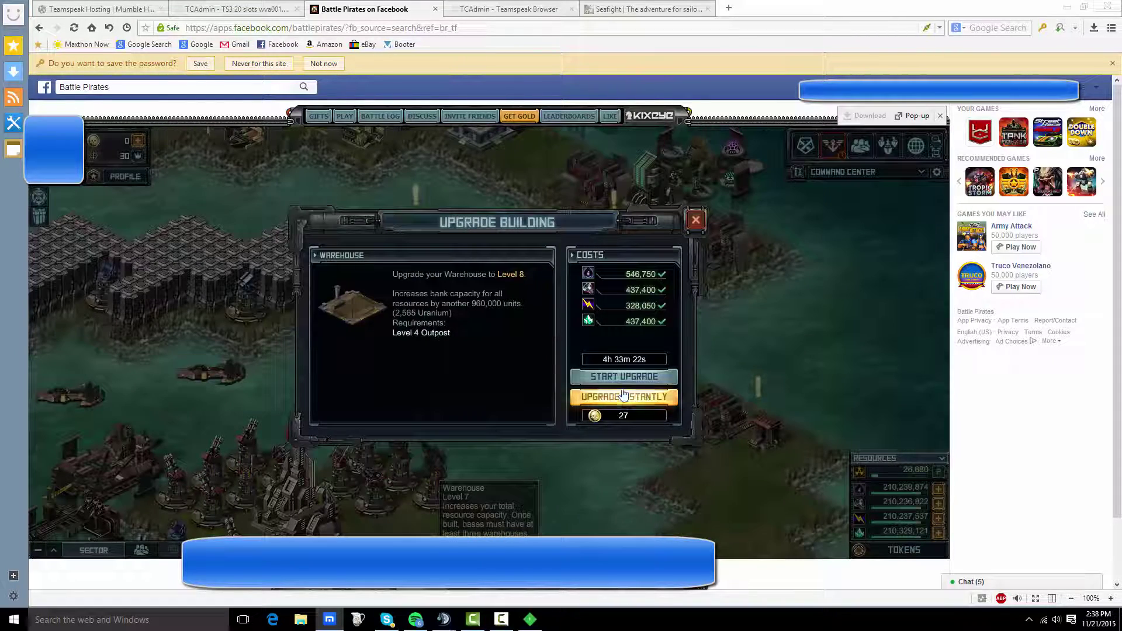
{"action": "left_click", "coordinate": [624, 398]}
{"action": "left_click", "coordinate": [628, 286]}
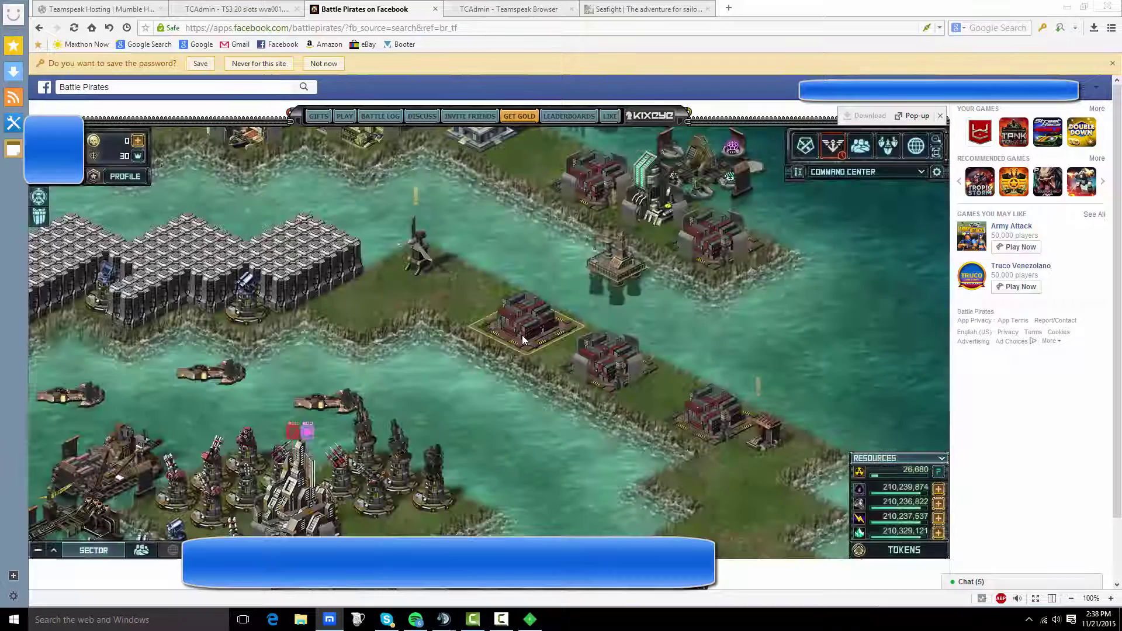
{"action": "left_click", "coordinate": [522, 335]}
{"action": "left_click", "coordinate": [521, 335]}
{"action": "left_click", "coordinate": [623, 396]}
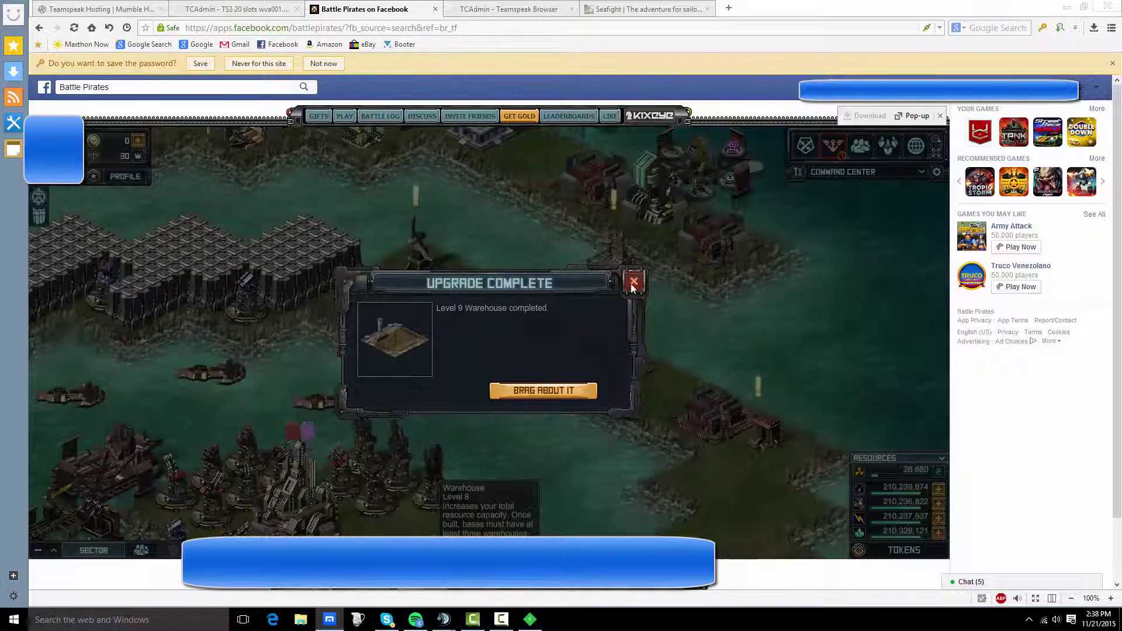
- Instantly upgrade the warehouse through Levels 10 to 13, dismissing each completion message
{"action": "left_click", "coordinate": [535, 388]}
{"action": "left_click", "coordinate": [523, 306]}
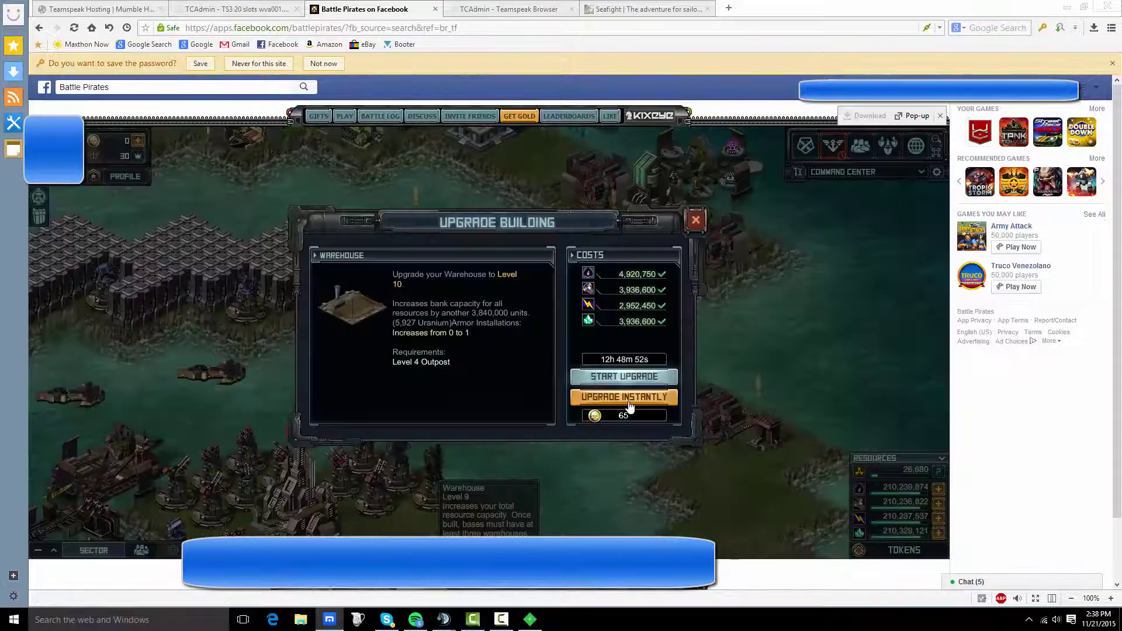
{"action": "left_click", "coordinate": [623, 396]}
{"action": "left_click", "coordinate": [633, 281]}
{"action": "left_click", "coordinate": [550, 323]}
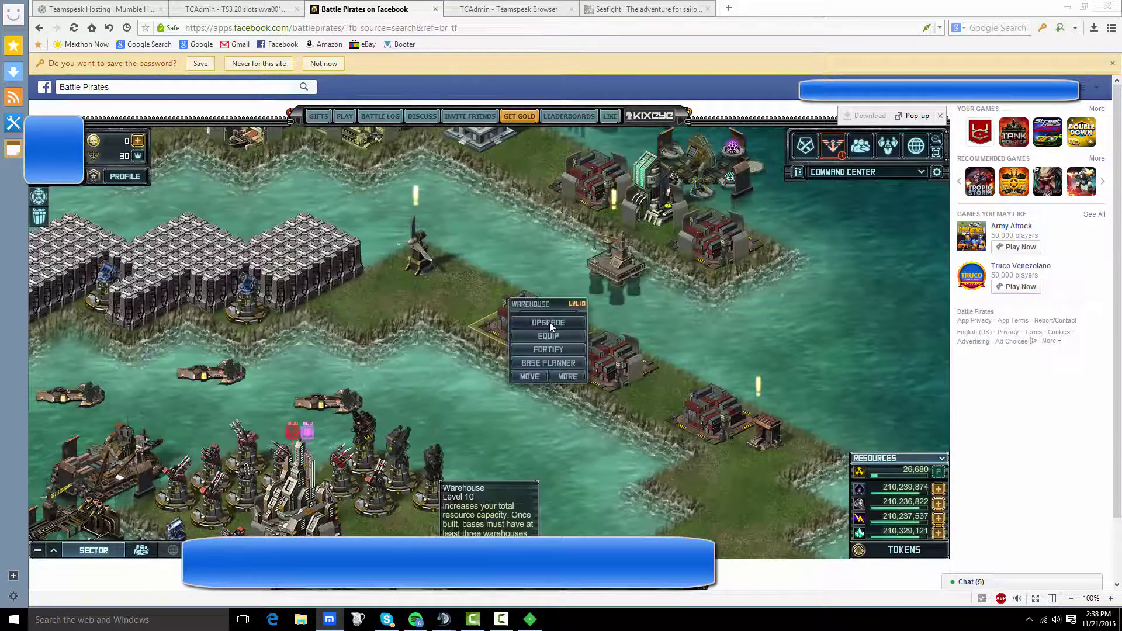
{"action": "left_click", "coordinate": [623, 397]}
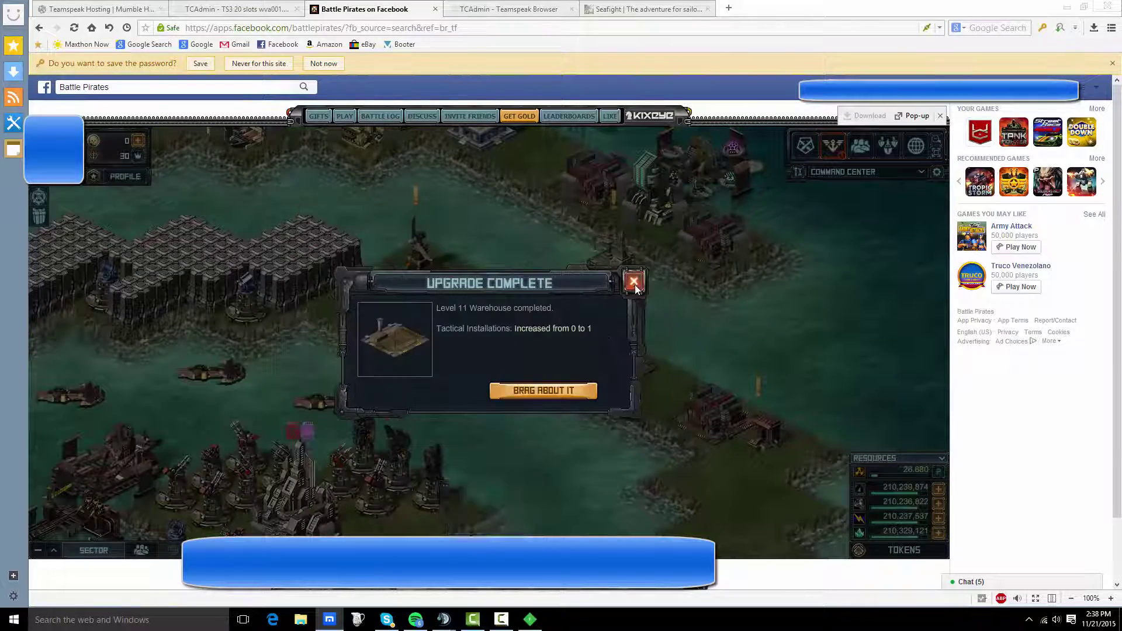
{"action": "left_click", "coordinate": [536, 389]}
{"action": "left_click", "coordinate": [534, 308]}
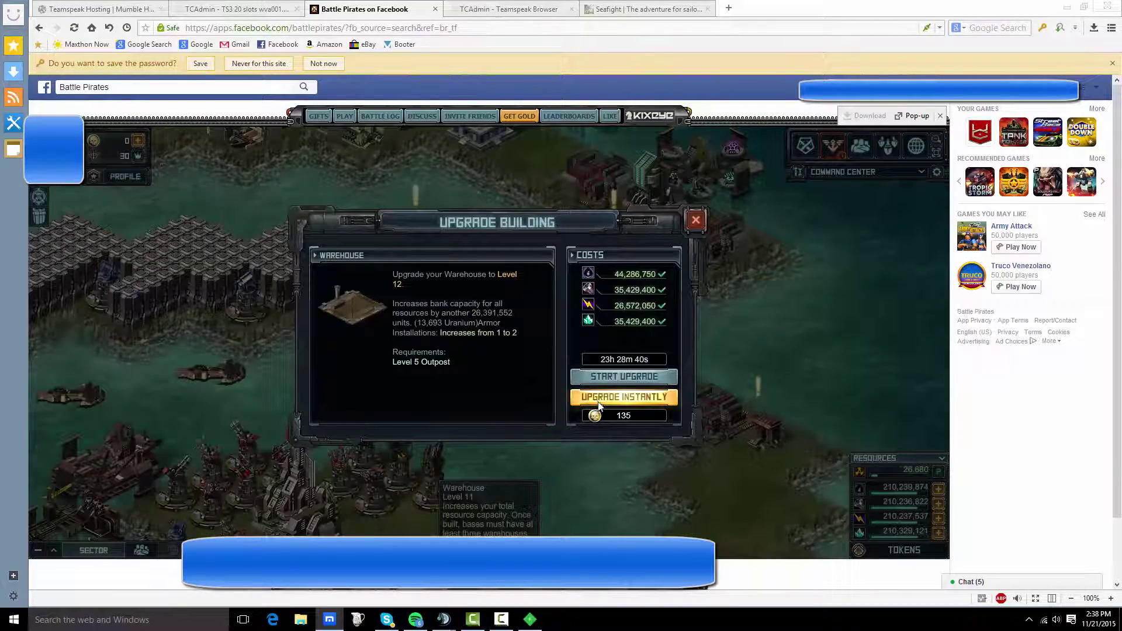
{"action": "left_click", "coordinate": [623, 397]}
{"action": "left_click", "coordinate": [535, 388]}
{"action": "left_click", "coordinate": [509, 334]}
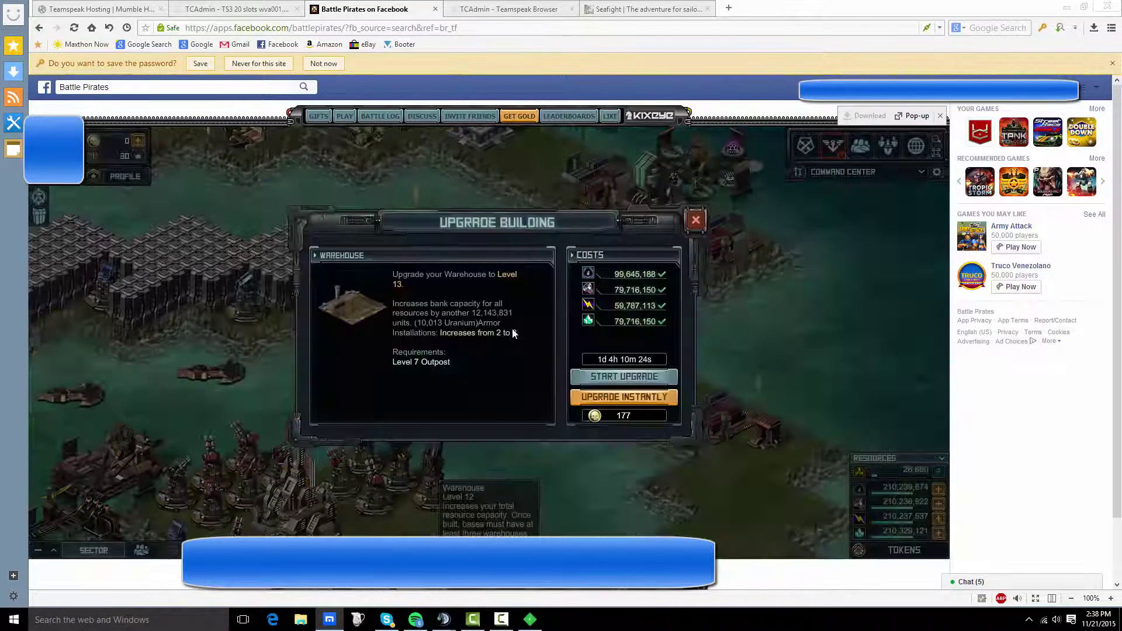
{"action": "left_click", "coordinate": [624, 396]}
{"action": "left_click", "coordinate": [536, 389]}
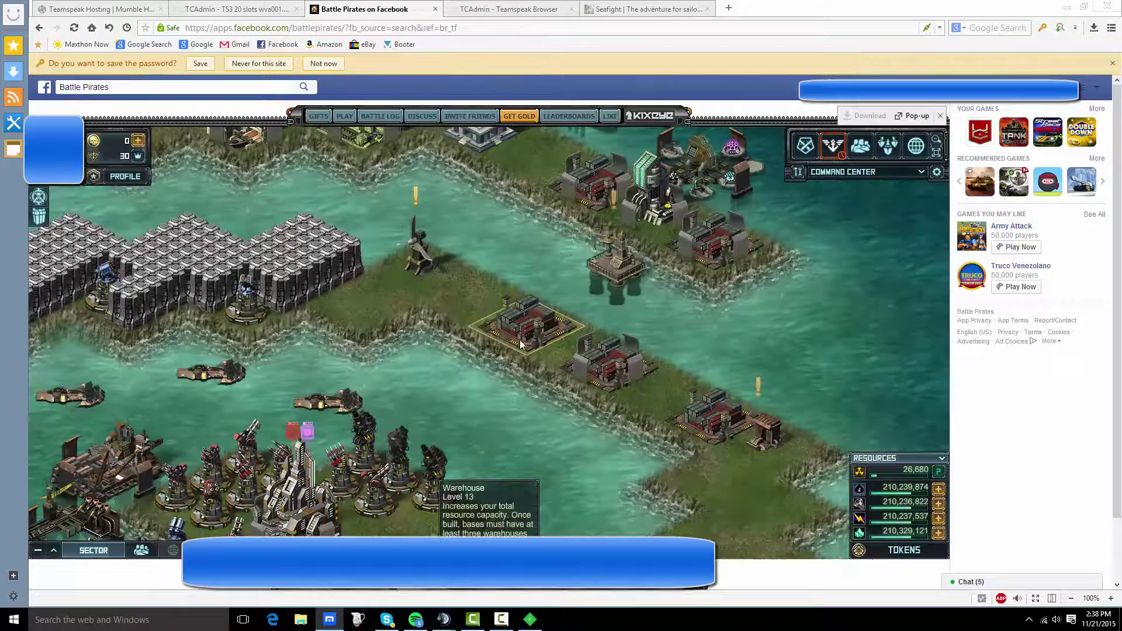
- Fortify the Level 13 warehouse instantly, twice in a row
{"action": "left_click", "coordinate": [520, 347]}
{"action": "left_click", "coordinate": [533, 363]}
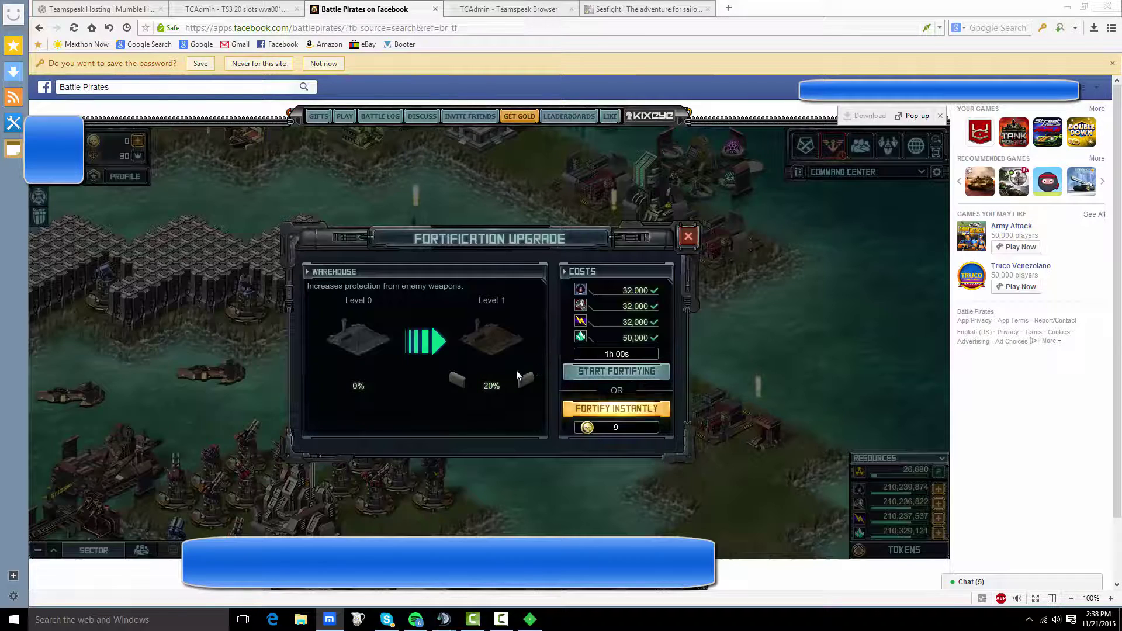
{"action": "left_click", "coordinate": [600, 411]}
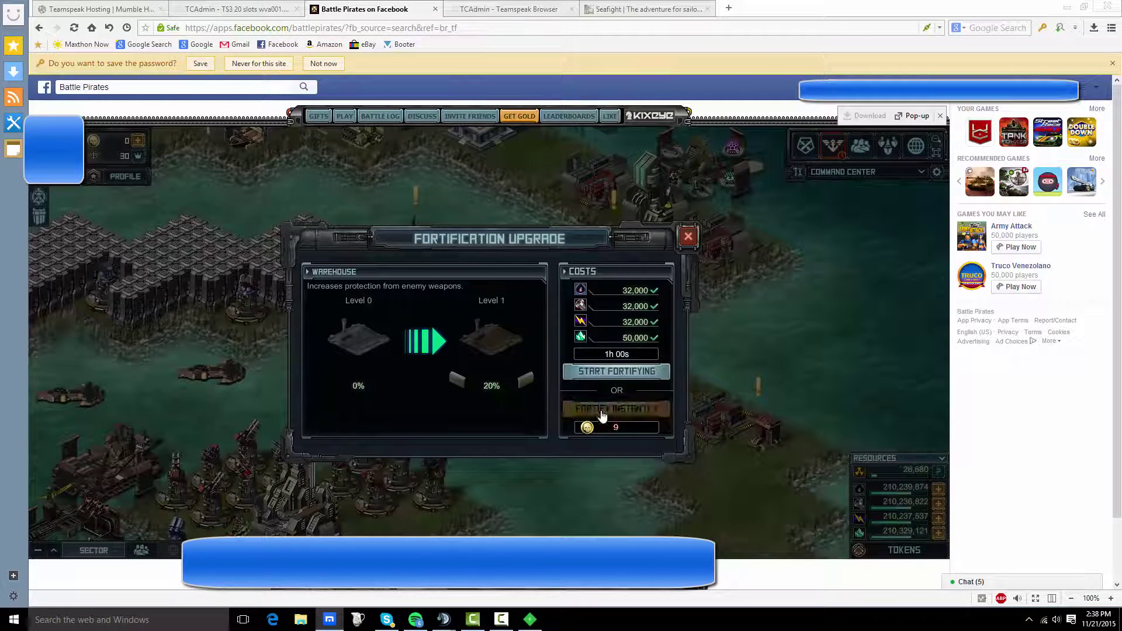
{"action": "left_click", "coordinate": [596, 413]}
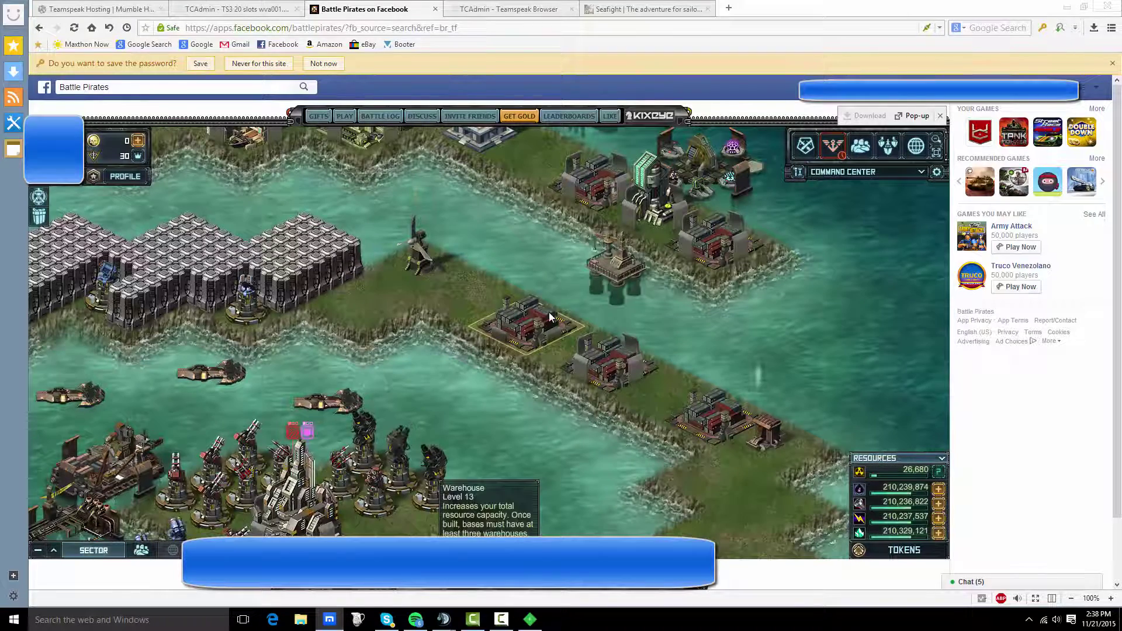
{"action": "left_click", "coordinate": [490, 332]}
{"action": "left_click", "coordinate": [563, 336]}
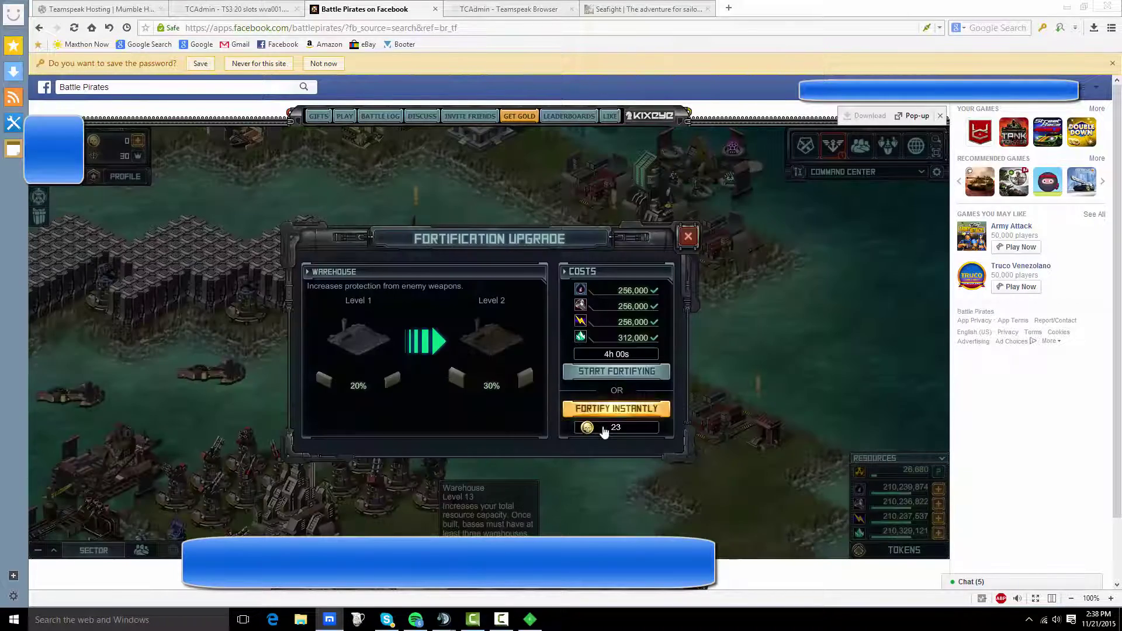
{"action": "left_click", "coordinate": [600, 410]}
- Fortify the warehouse instantly twice more until fortification level 4 completes
{"action": "left_click", "coordinate": [491, 338]}
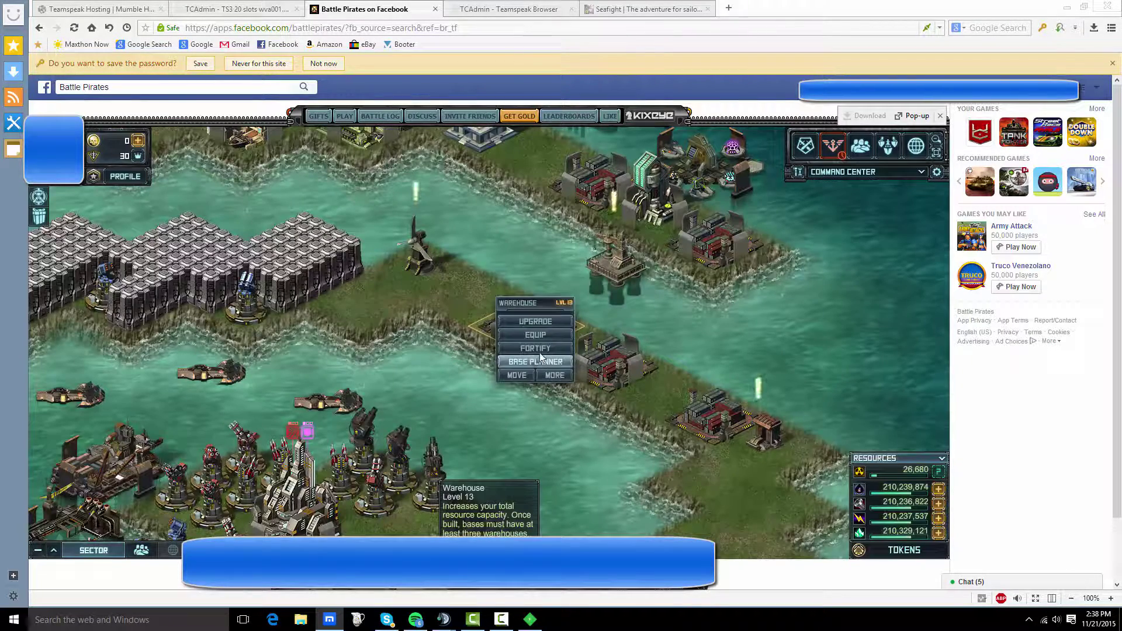
{"action": "left_click", "coordinate": [536, 348]}
{"action": "left_click", "coordinate": [638, 411]}
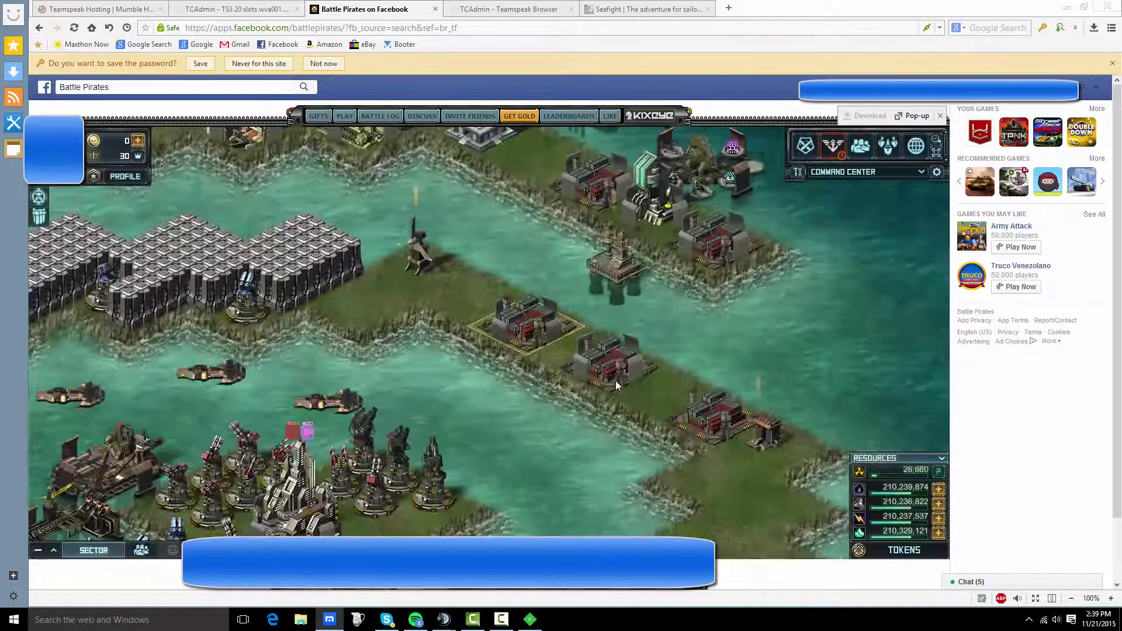
{"action": "left_click", "coordinate": [523, 324]}
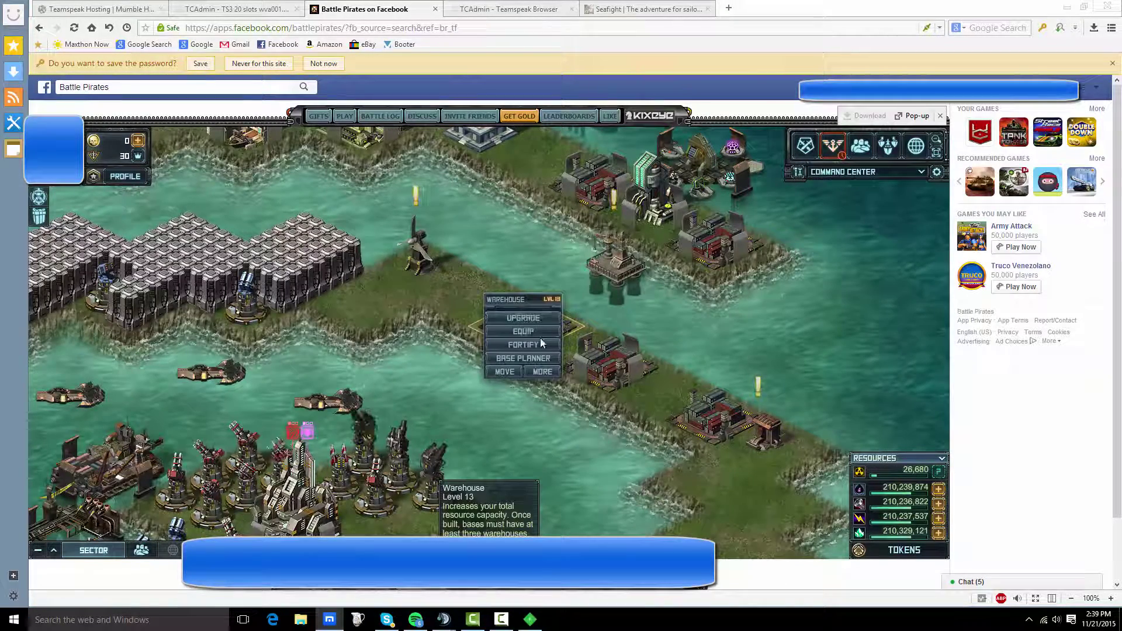
{"action": "left_click", "coordinate": [543, 348]}
{"action": "left_click", "coordinate": [614, 405]}
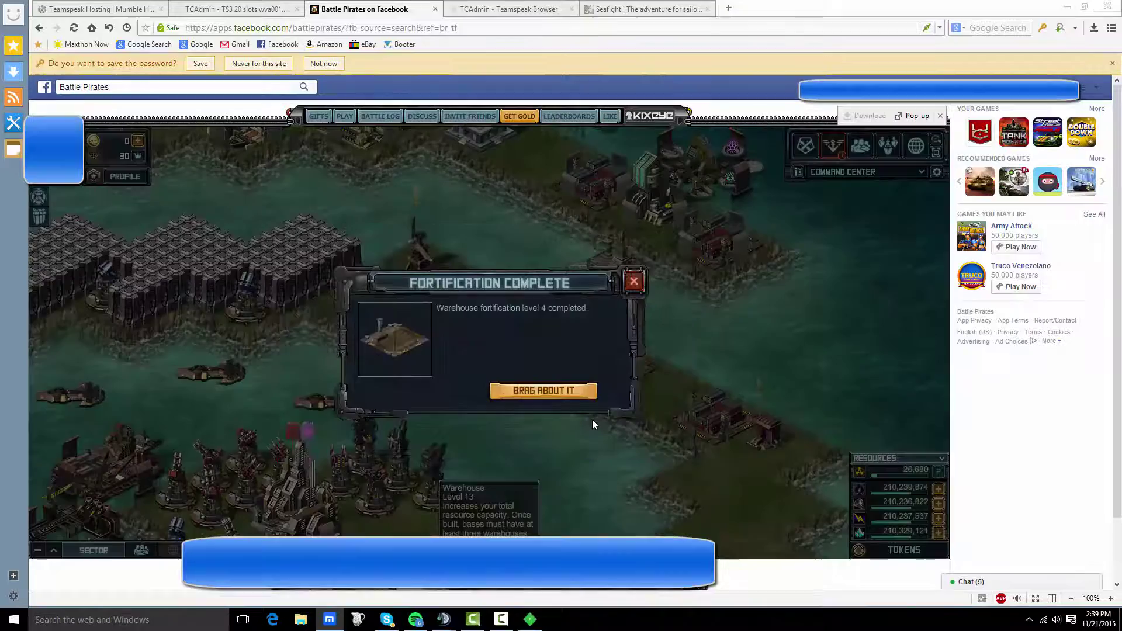
{"action": "left_click", "coordinate": [633, 282]}
{"action": "scroll", "coordinate": [580, 311], "scroll_direction": "down", "scroll_amount": 2}
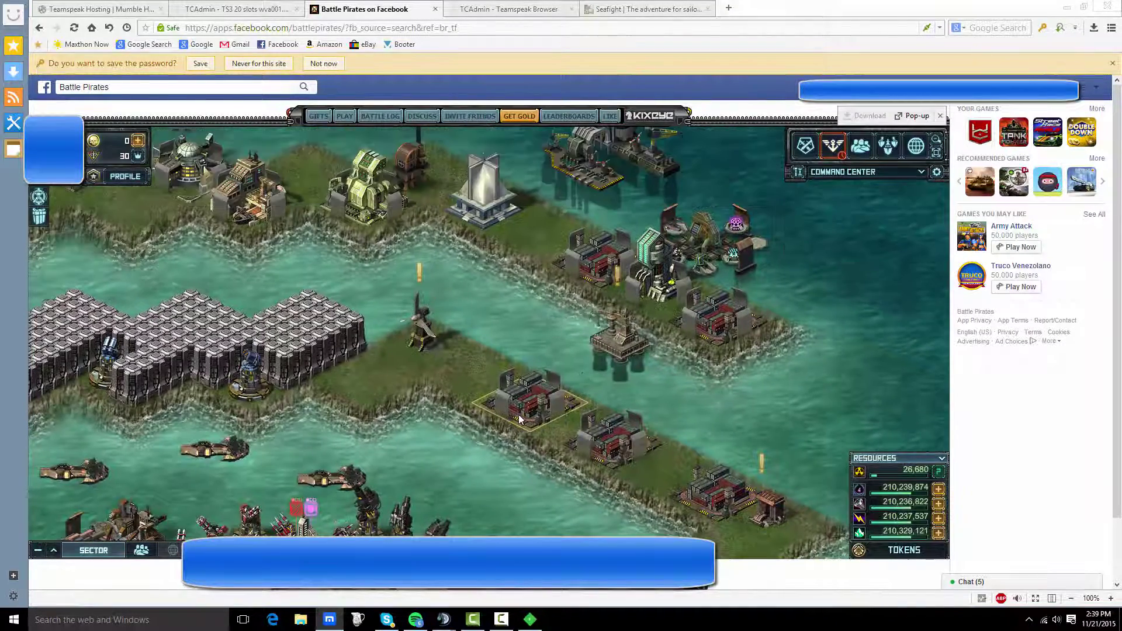
{"action": "left_click", "coordinate": [526, 394]}
- Close the warehouse upgrade and browse the tactical lab's modules and installations
{"action": "left_click", "coordinate": [518, 445]}
{"action": "left_click", "coordinate": [687, 239]}
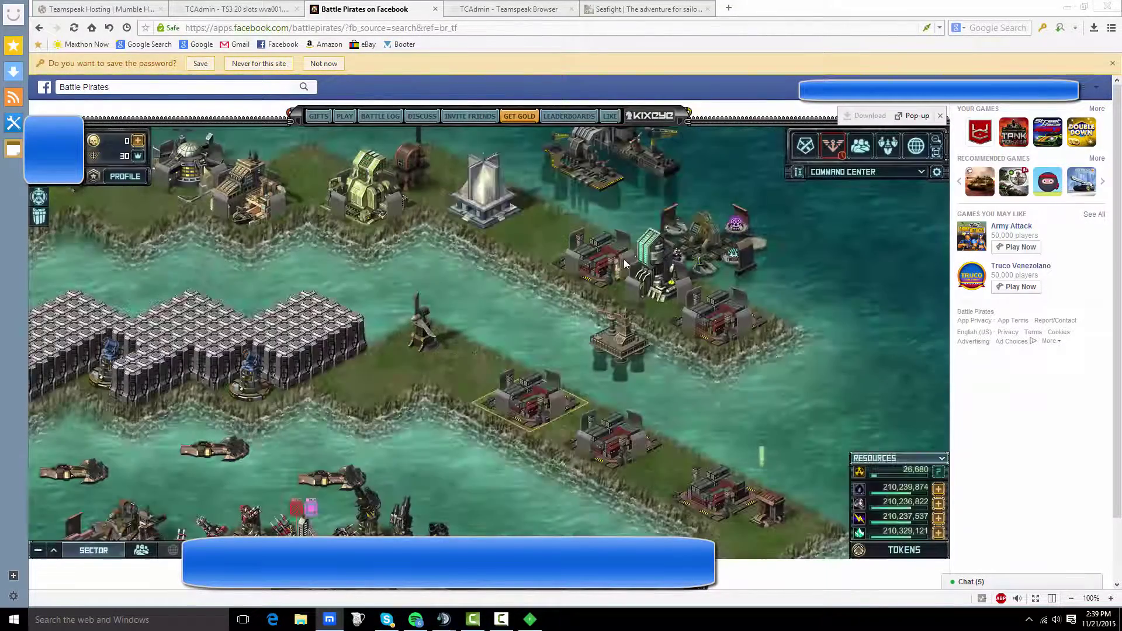
{"action": "left_click", "coordinate": [675, 237]}
{"action": "left_click", "coordinate": [695, 256]}
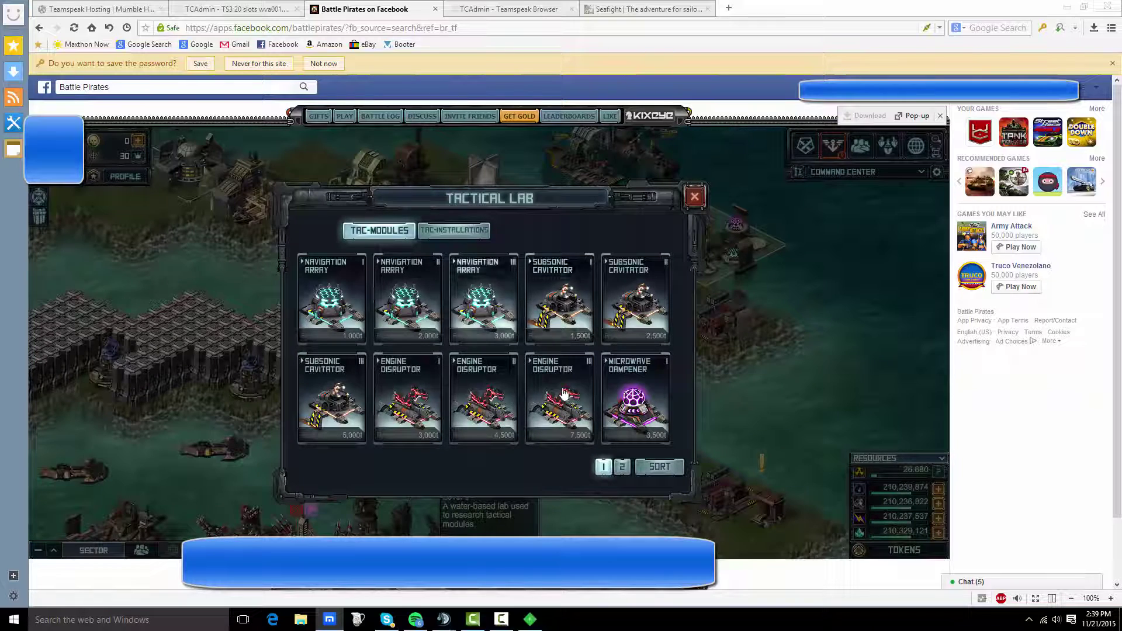
{"action": "left_click", "coordinate": [621, 466]}
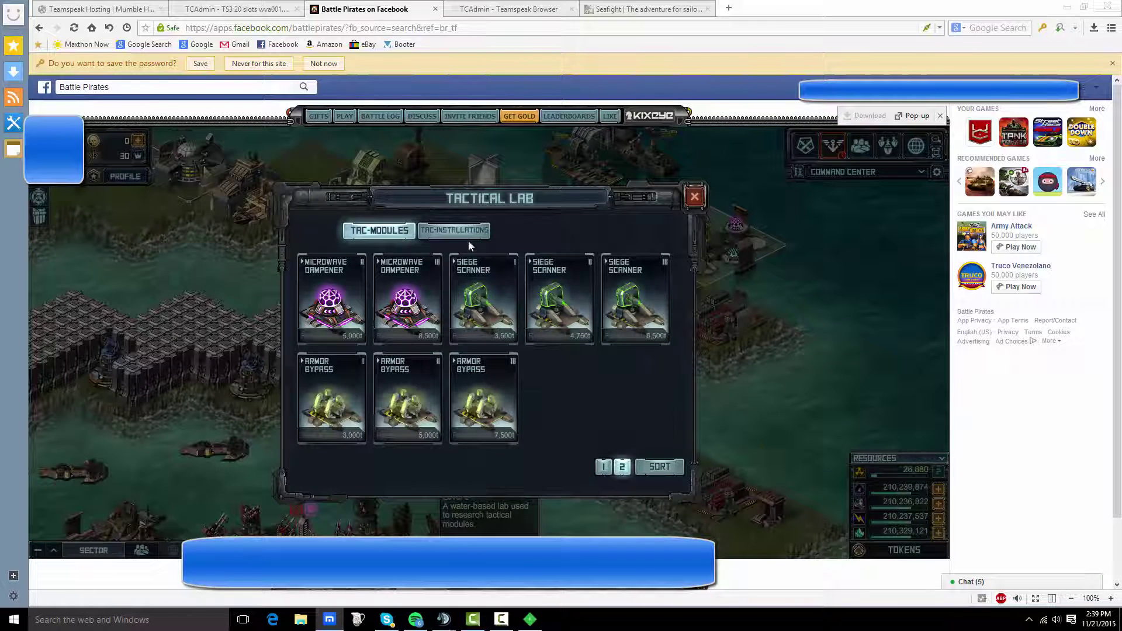
{"action": "left_click", "coordinate": [455, 230]}
{"action": "left_click", "coordinate": [694, 197]}
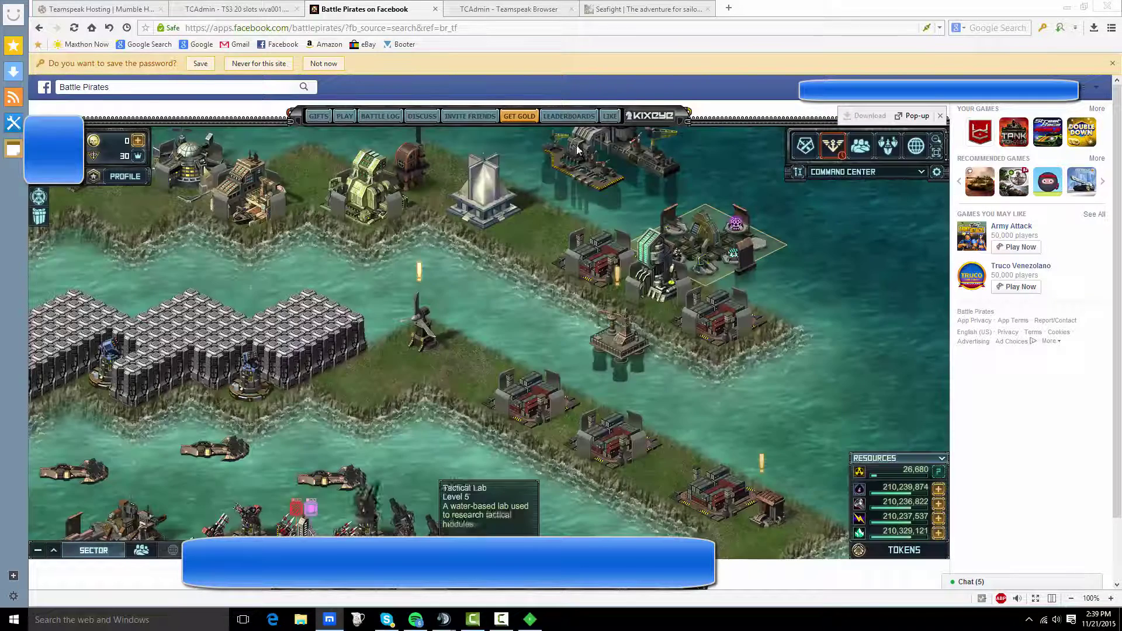
- Open Siege Cannons research in the Retrofit Lab, declining the gold purchase offer
{"action": "left_click", "coordinate": [573, 145]}
{"action": "left_click", "coordinate": [578, 202]}
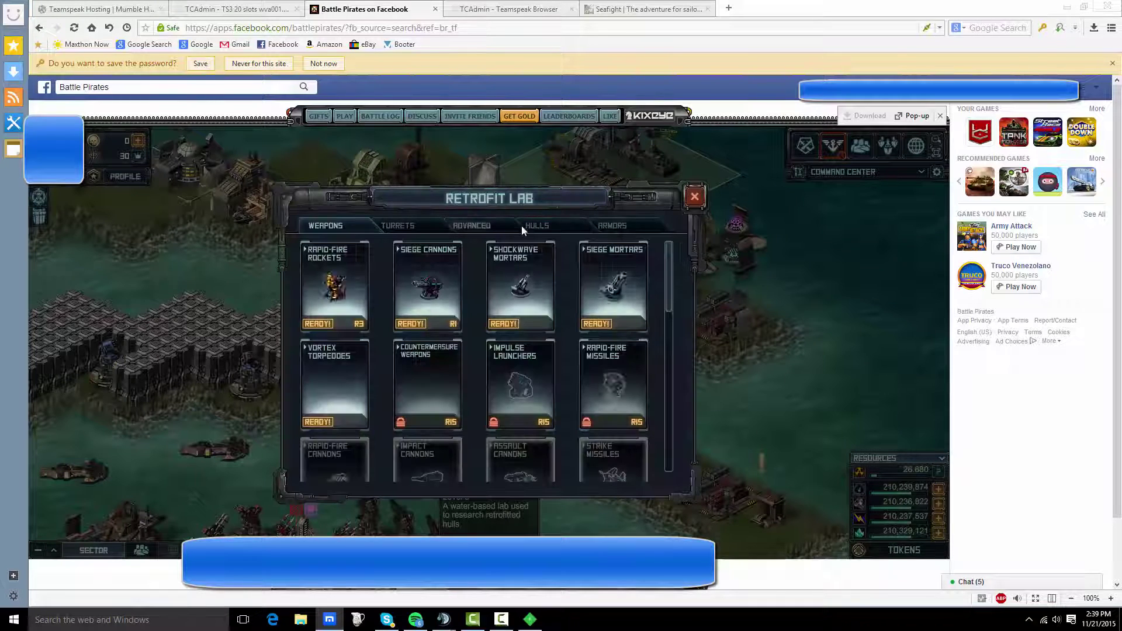
{"action": "left_click", "coordinate": [427, 290]}
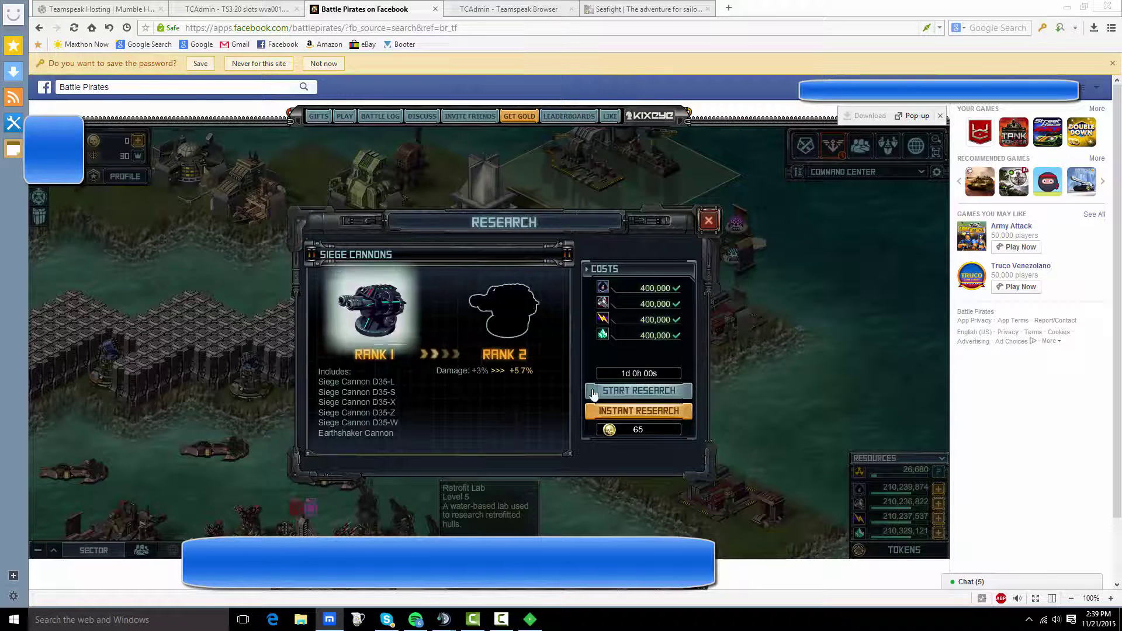
{"action": "left_click", "coordinate": [630, 412]}
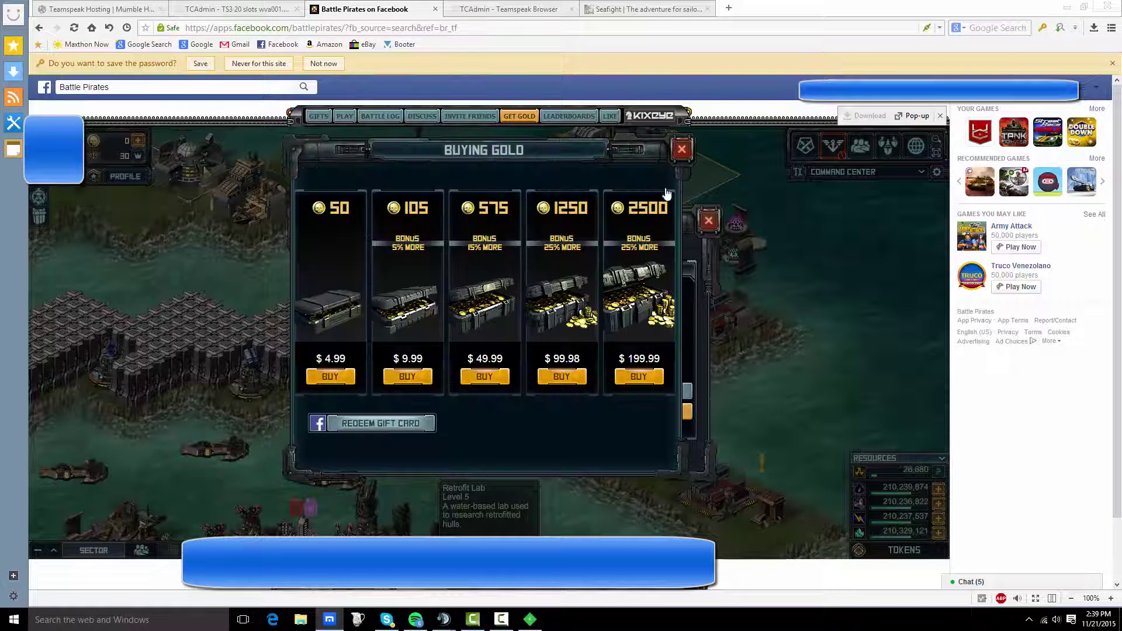
{"action": "left_click", "coordinate": [680, 149]}
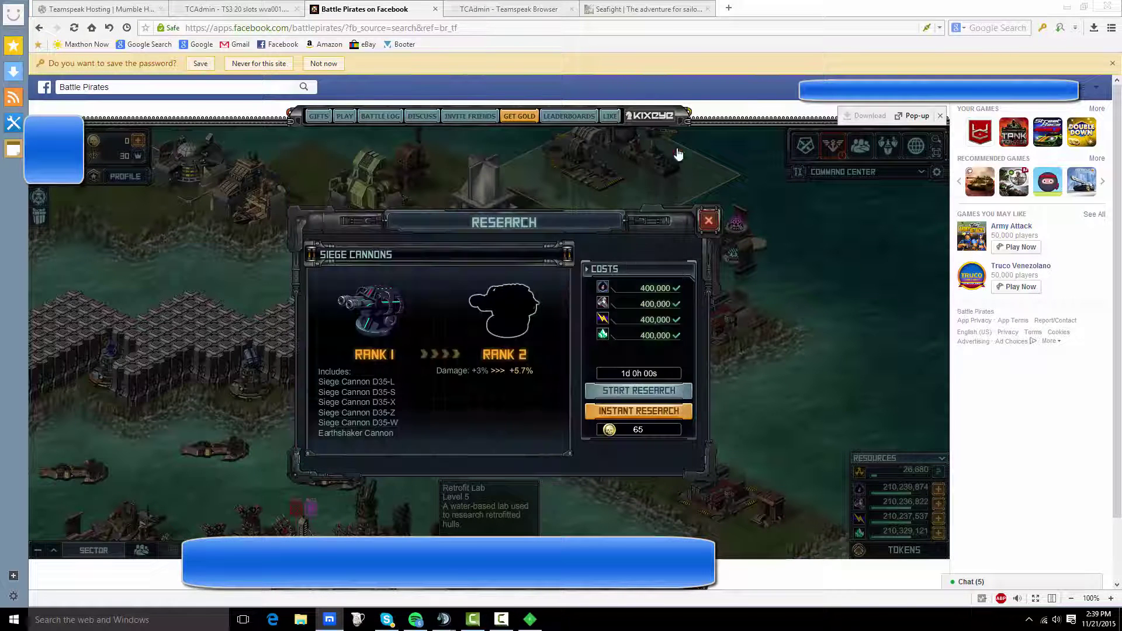
- Start Siege Cannons rank 2 research and finish it instantly with Speed Up
{"action": "left_click", "coordinate": [637, 391]}
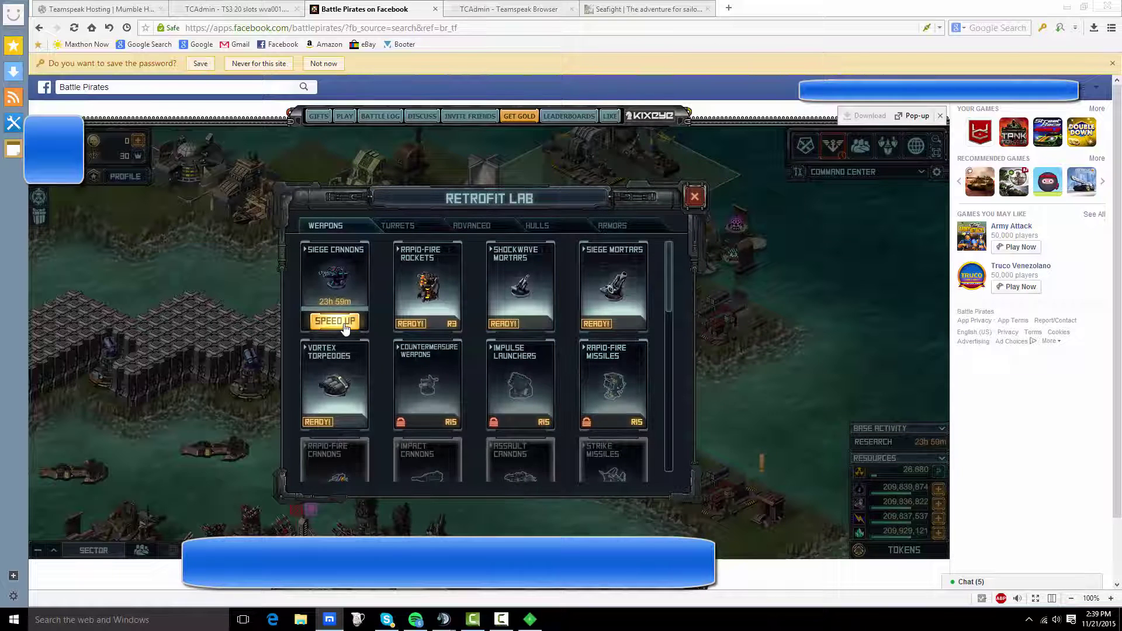
{"action": "left_click", "coordinate": [347, 324]}
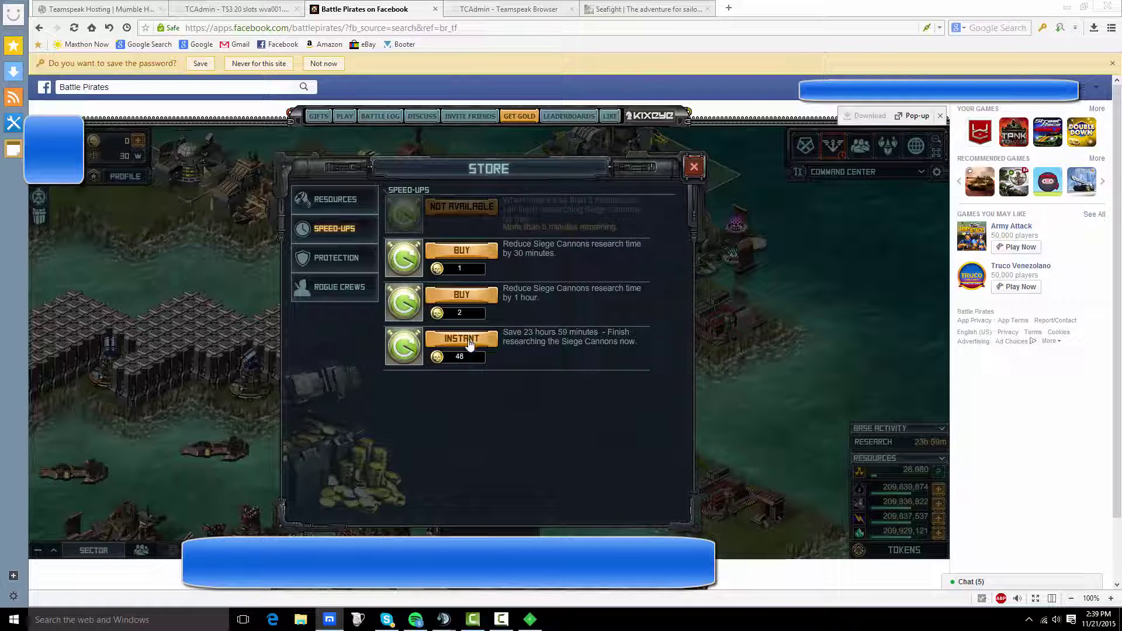
{"action": "left_click", "coordinate": [463, 339]}
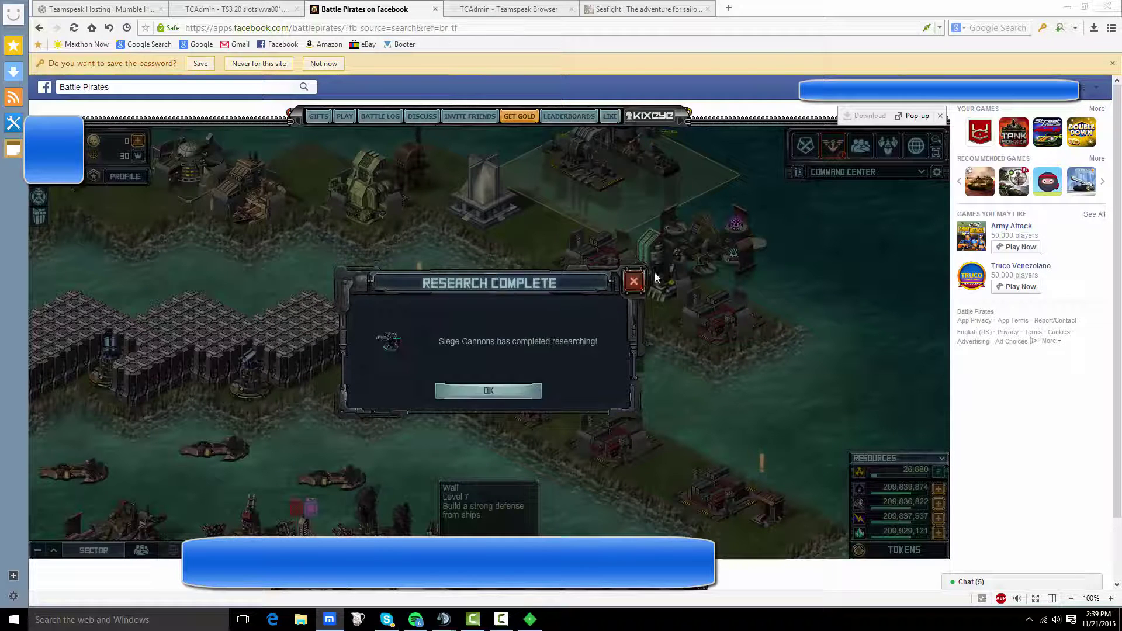
{"action": "left_click", "coordinate": [476, 394]}
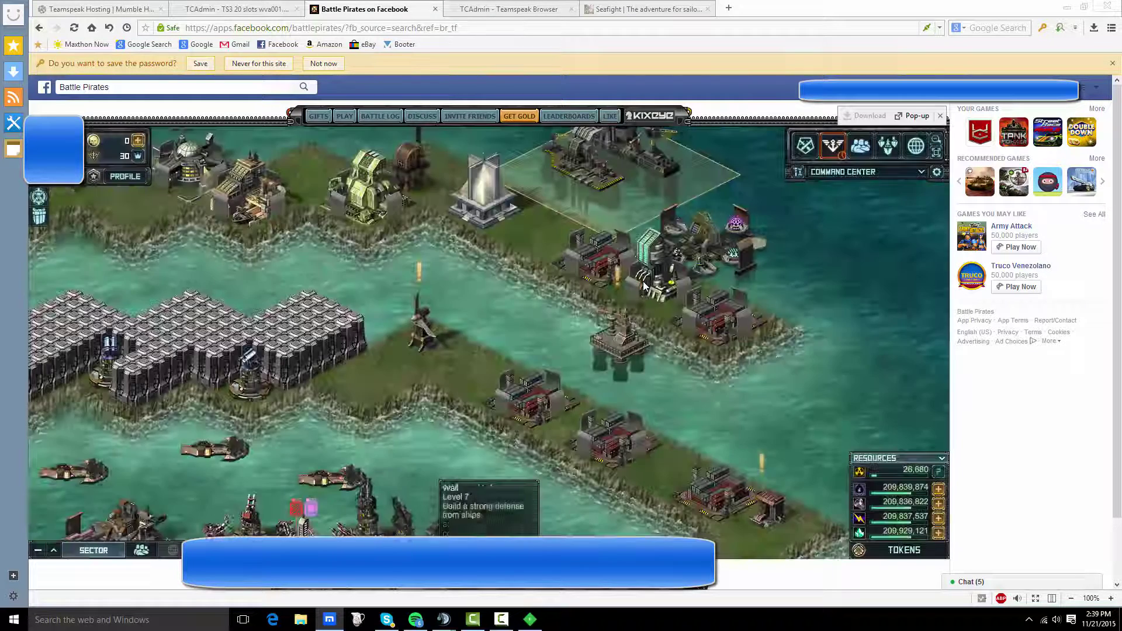
- Buy the 100% capacity rows for oil, metal, energy and Zynthium in the Store
{"action": "left_click", "coordinate": [939, 487]}
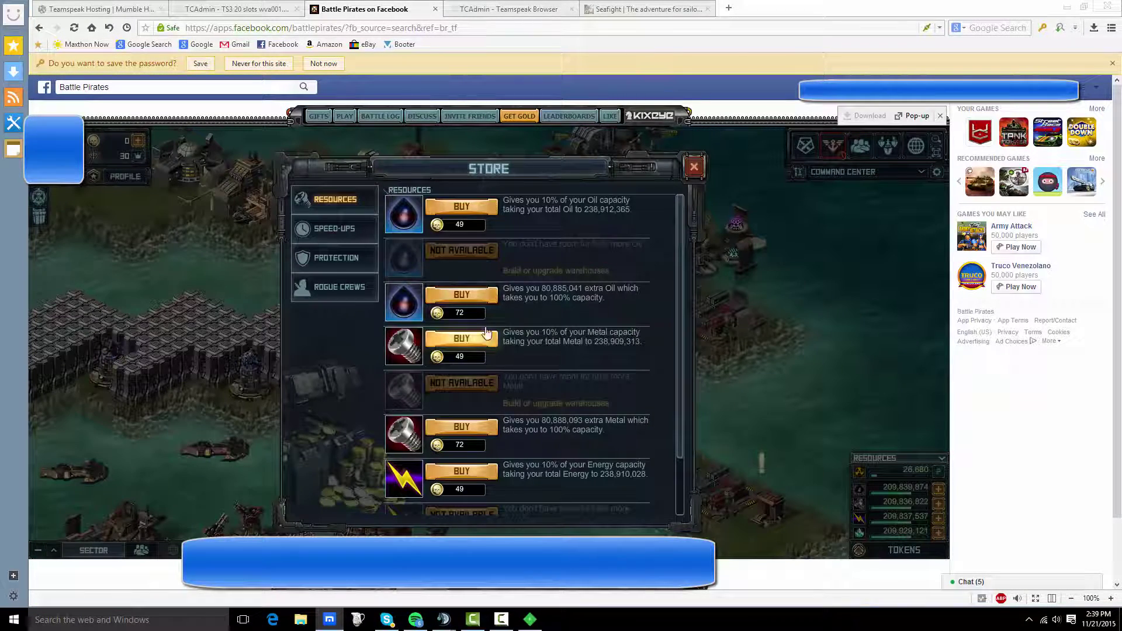
{"action": "left_click", "coordinate": [476, 298]}
{"action": "mouse_move", "coordinate": [904, 487]}
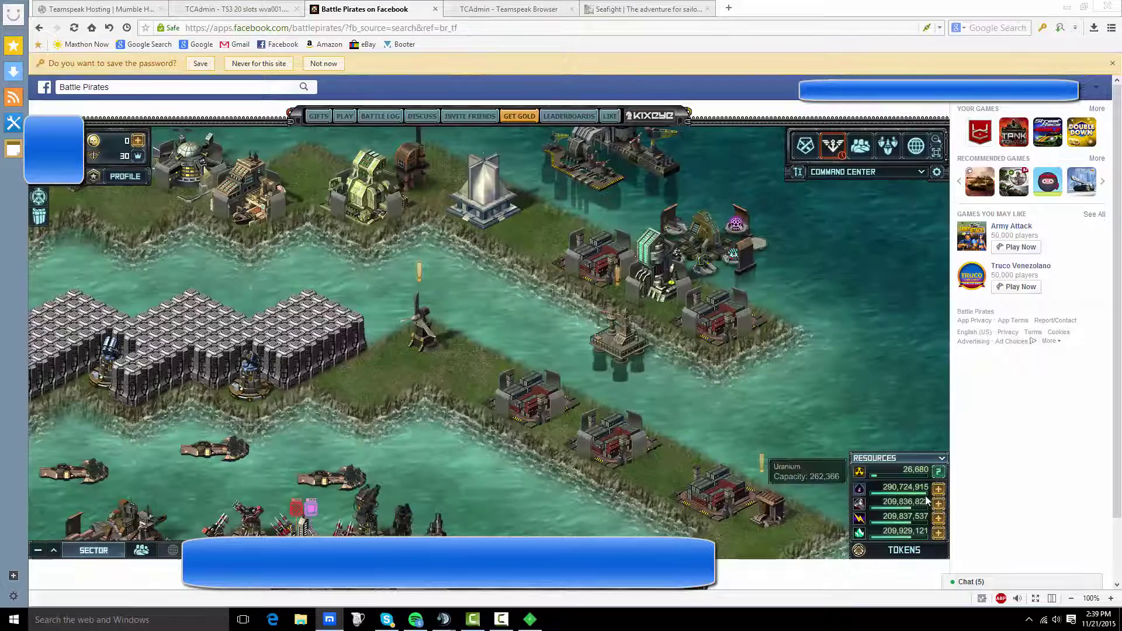
{"action": "left_click", "coordinate": [940, 501]}
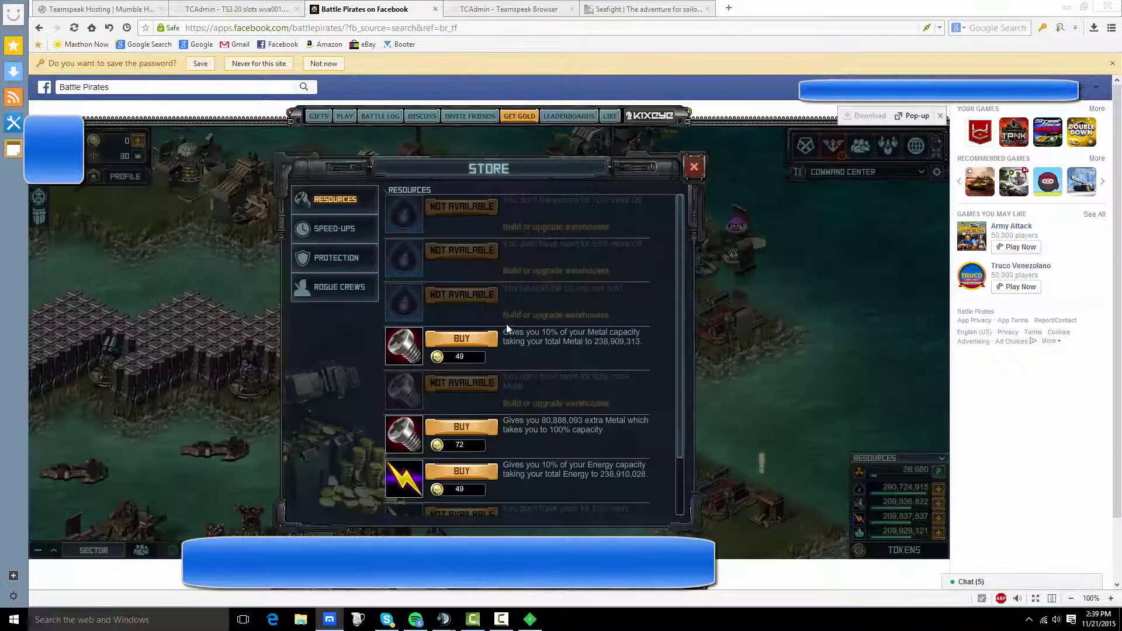
{"action": "left_click", "coordinate": [460, 426]}
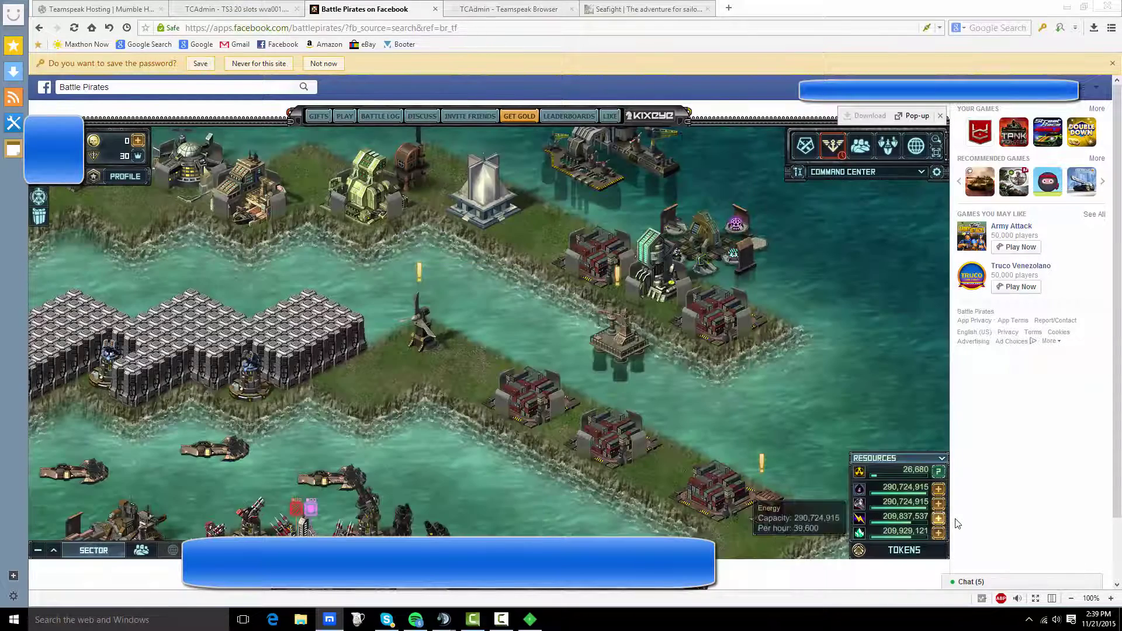
{"action": "left_click", "coordinate": [939, 517]}
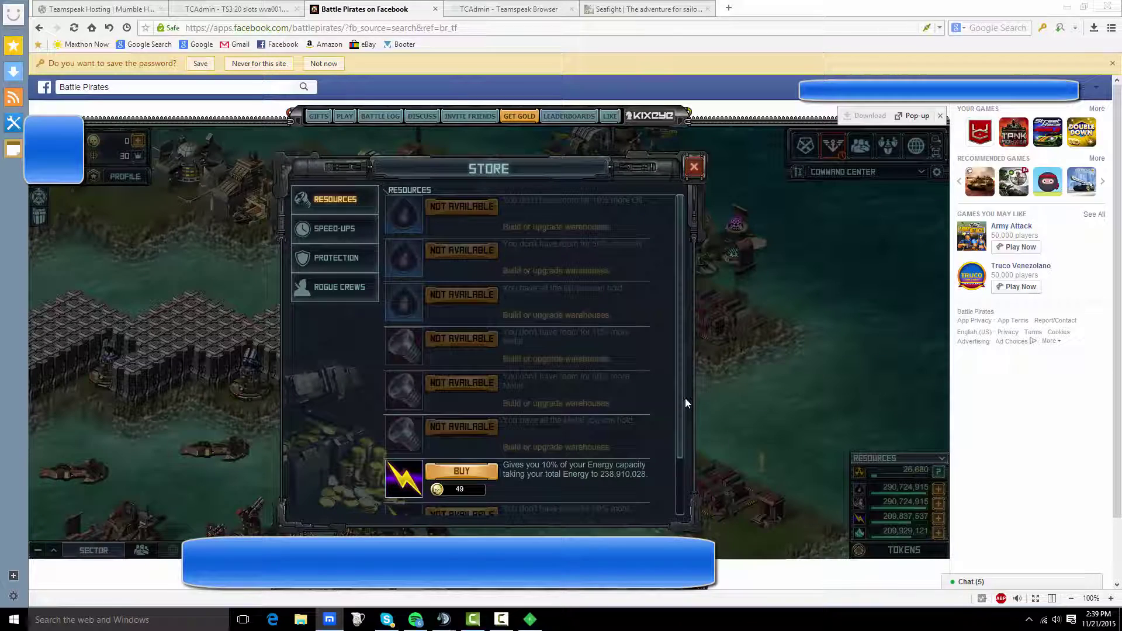
{"action": "scroll", "coordinate": [526, 394], "scroll_direction": "down", "scroll_amount": 5}
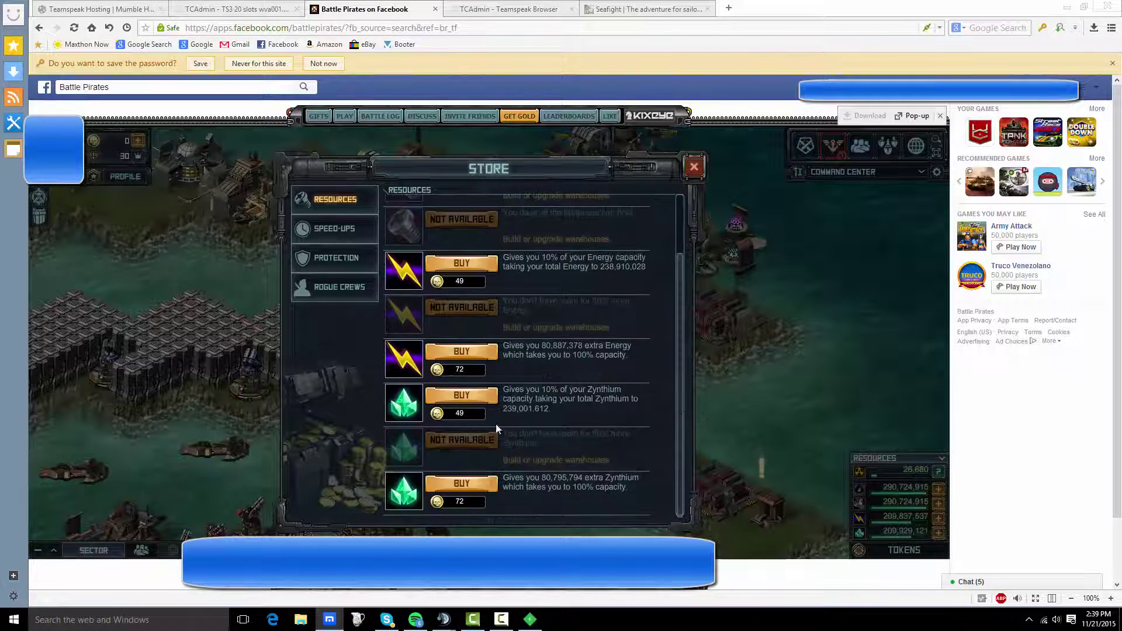
{"action": "left_click", "coordinate": [462, 352]}
{"action": "left_click", "coordinate": [940, 530]}
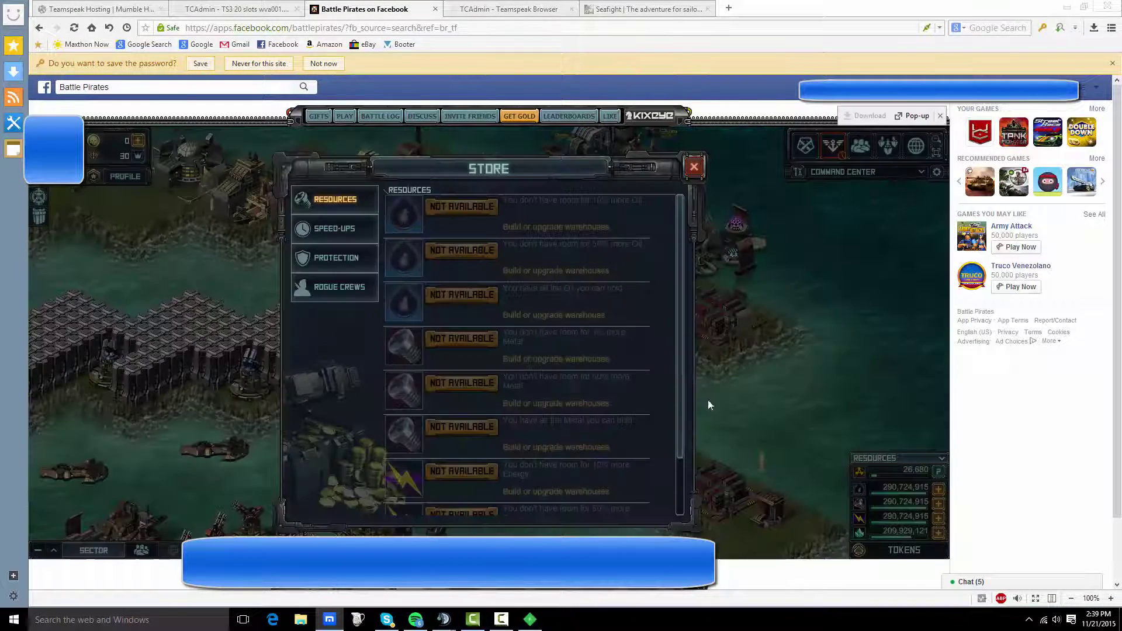
{"action": "scroll", "coordinate": [527, 394], "scroll_direction": "down", "scroll_amount": 5}
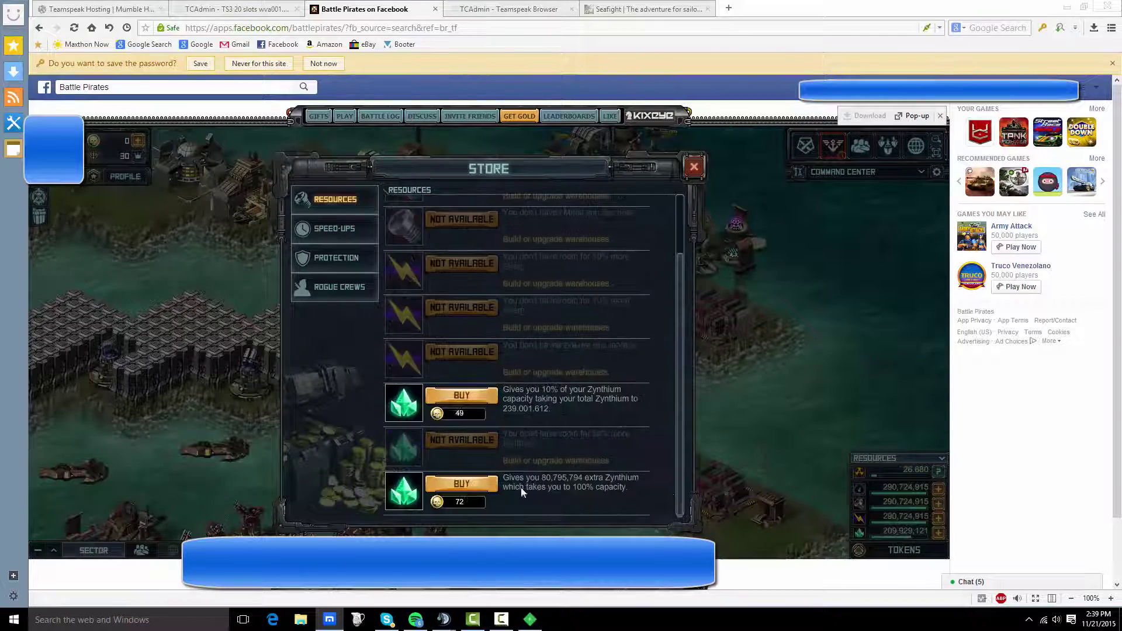
{"action": "left_click", "coordinate": [462, 486]}
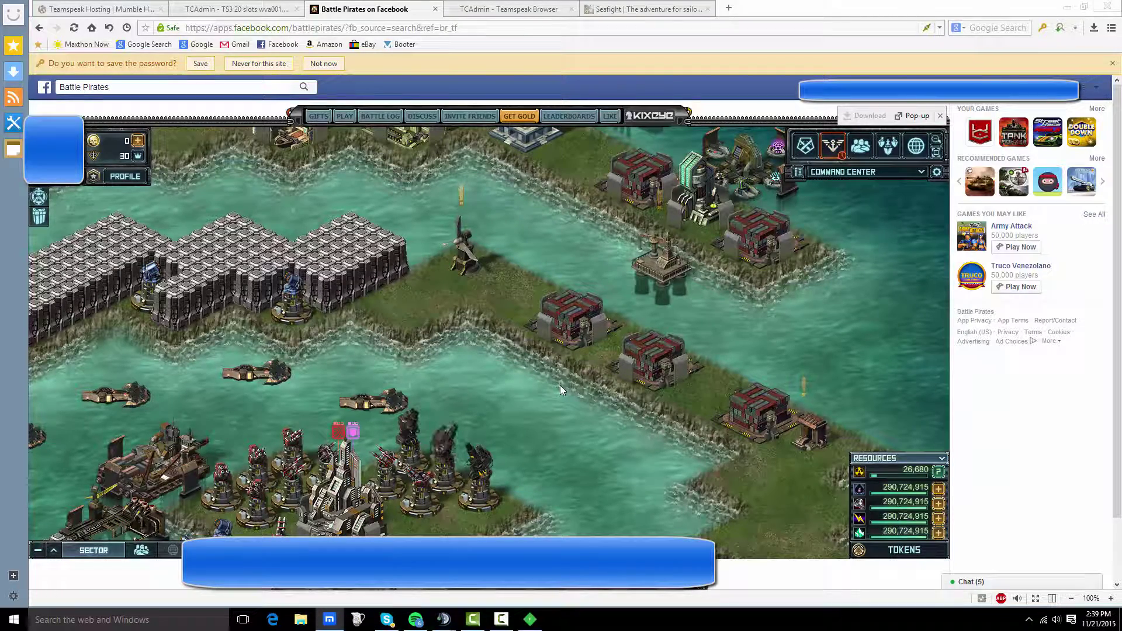
{"action": "mouse_move", "coordinate": [354, 389]}
{"action": "left_mouse_down"}
{"action": "mouse_move", "coordinate": [622, 285]}
{"action": "mouse_move", "coordinate": [641, 176]}
{"action": "left_mouse_up"}
{"action": "left_click", "coordinate": [324, 336]}
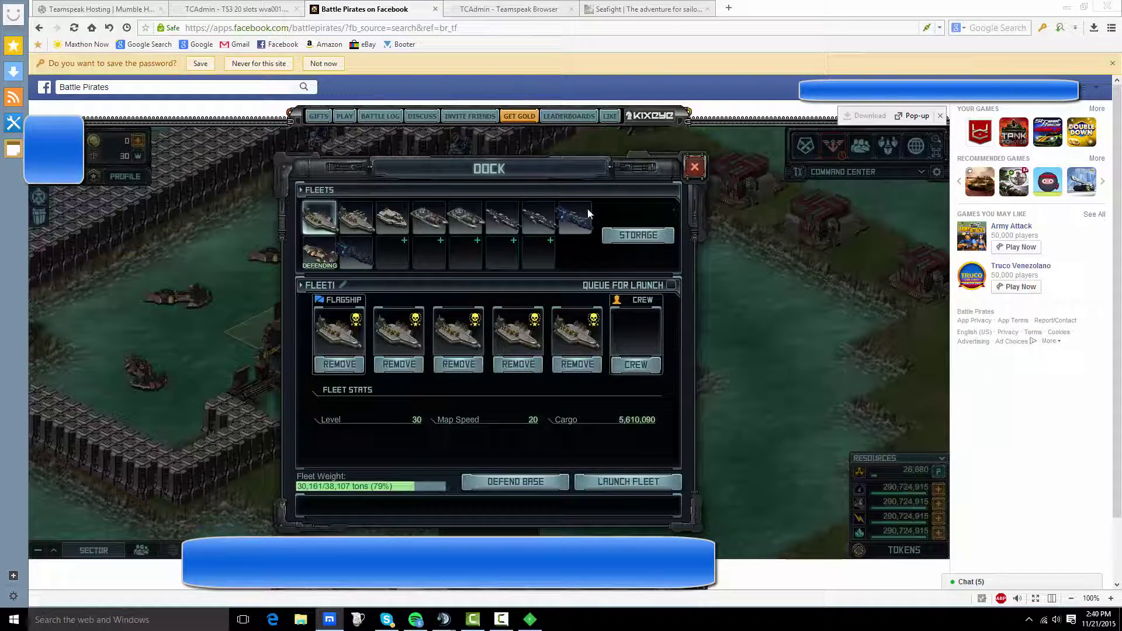
{"action": "left_click", "coordinate": [576, 218]}
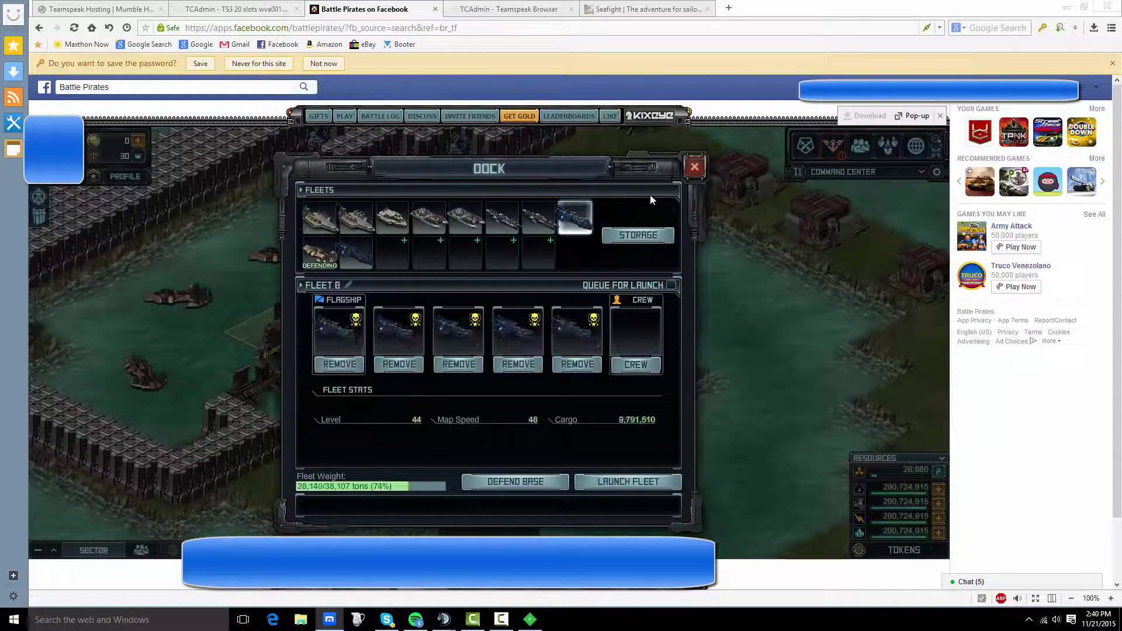
{"action": "left_click", "coordinate": [695, 167]}
{"action": "scroll", "coordinate": [590, 337], "scroll_direction": "up", "scroll_amount": 3}
{"action": "left_click_drag", "start_coordinate": [589, 338], "coordinate": [597, 433]}
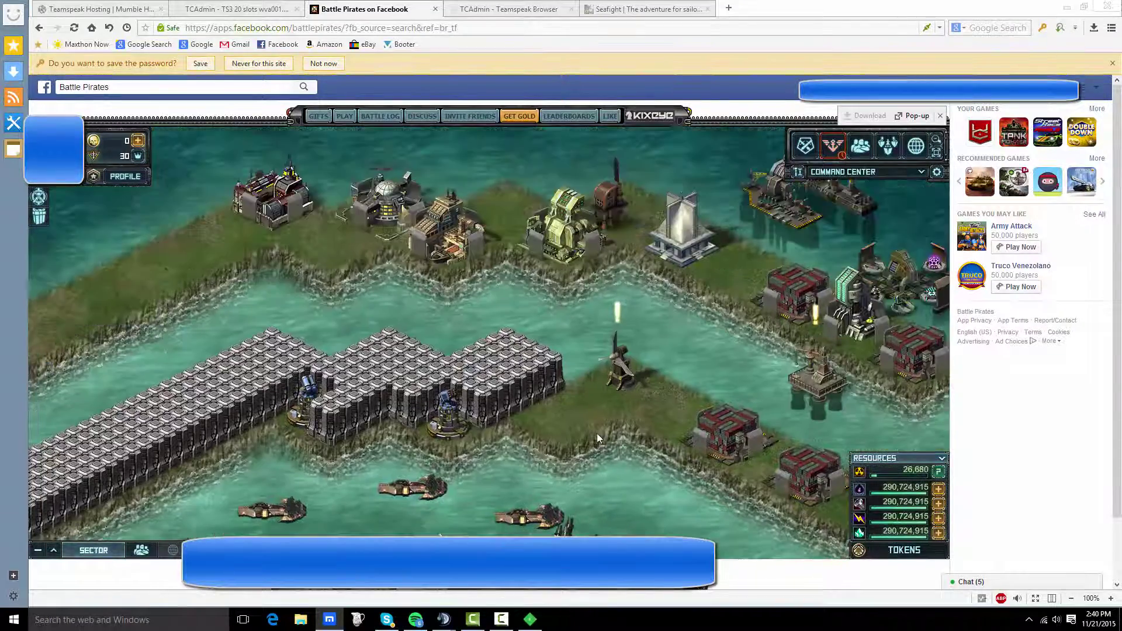
{"action": "mouse_move", "coordinate": [590, 349]}
{"action": "left_mouse_down"}
{"action": "mouse_move", "coordinate": [456, 355]}
{"action": "mouse_move", "coordinate": [722, 205]}
{"action": "left_mouse_up"}
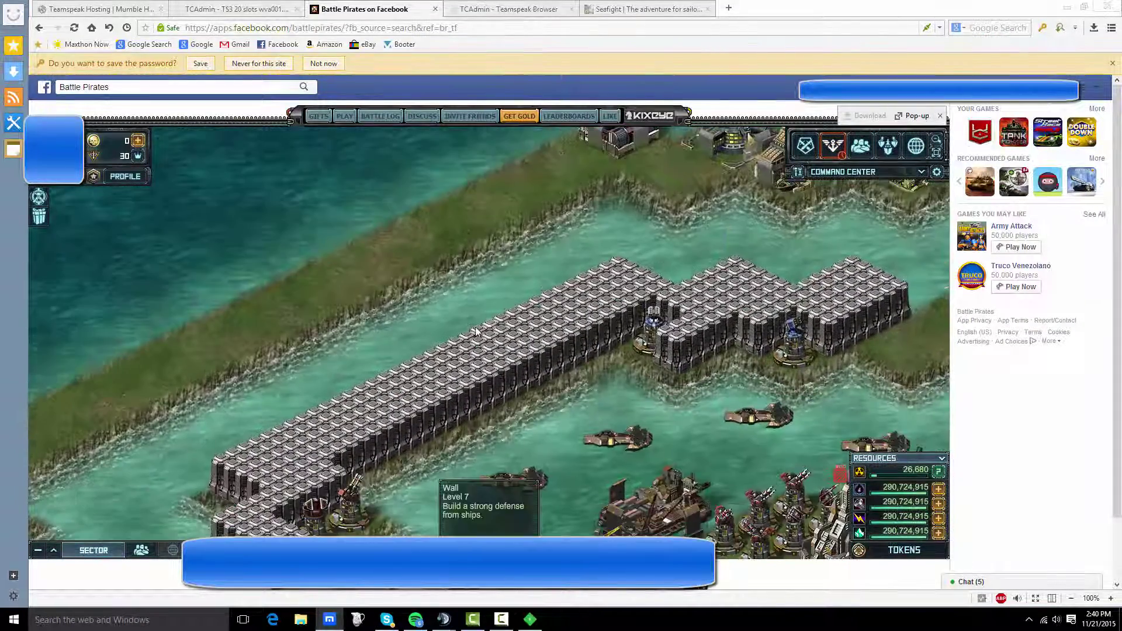
{"action": "mouse_move", "coordinate": [491, 324]}
{"action": "left_mouse_down"}
{"action": "mouse_move", "coordinate": [559, 276]}
{"action": "mouse_move", "coordinate": [456, 421]}
{"action": "left_mouse_up"}
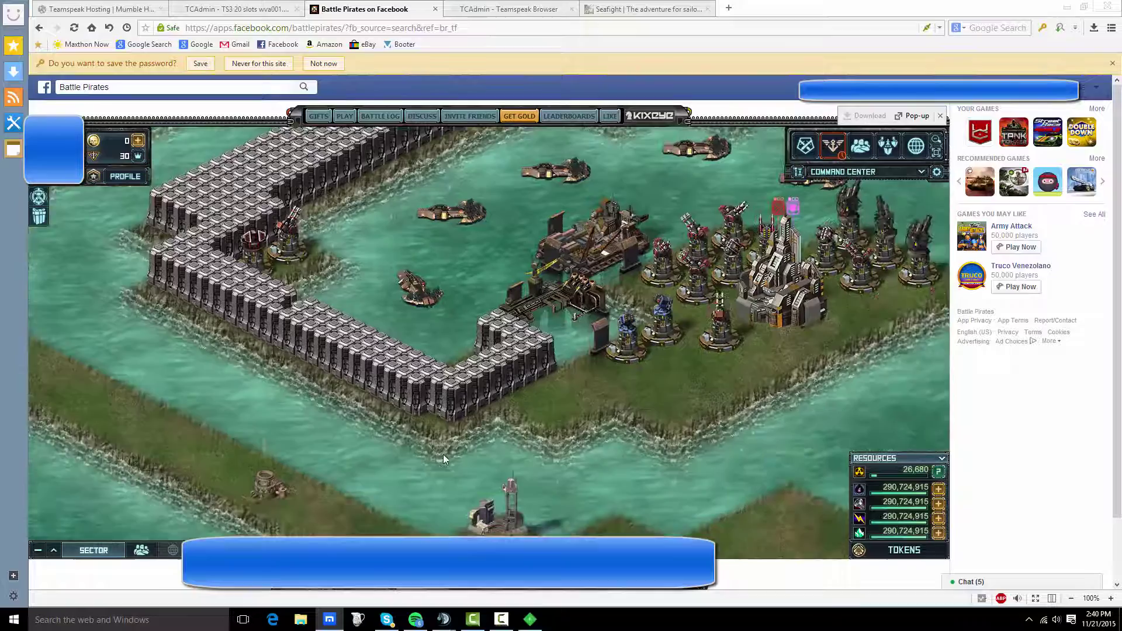
{"action": "mouse_move", "coordinate": [456, 350]}
{"action": "left_mouse_down"}
{"action": "mouse_move", "coordinate": [403, 438]}
{"action": "mouse_move", "coordinate": [595, 397]}
{"action": "mouse_move", "coordinate": [548, 429]}
{"action": "mouse_move", "coordinate": [633, 302]}
{"action": "mouse_move", "coordinate": [526, 438]}
{"action": "left_mouse_up"}
{"action": "left_click_drag", "start_coordinate": [526, 351], "coordinate": [614, 422]}
{"action": "left_click_drag", "start_coordinate": [613, 351], "coordinate": [734, 445]}
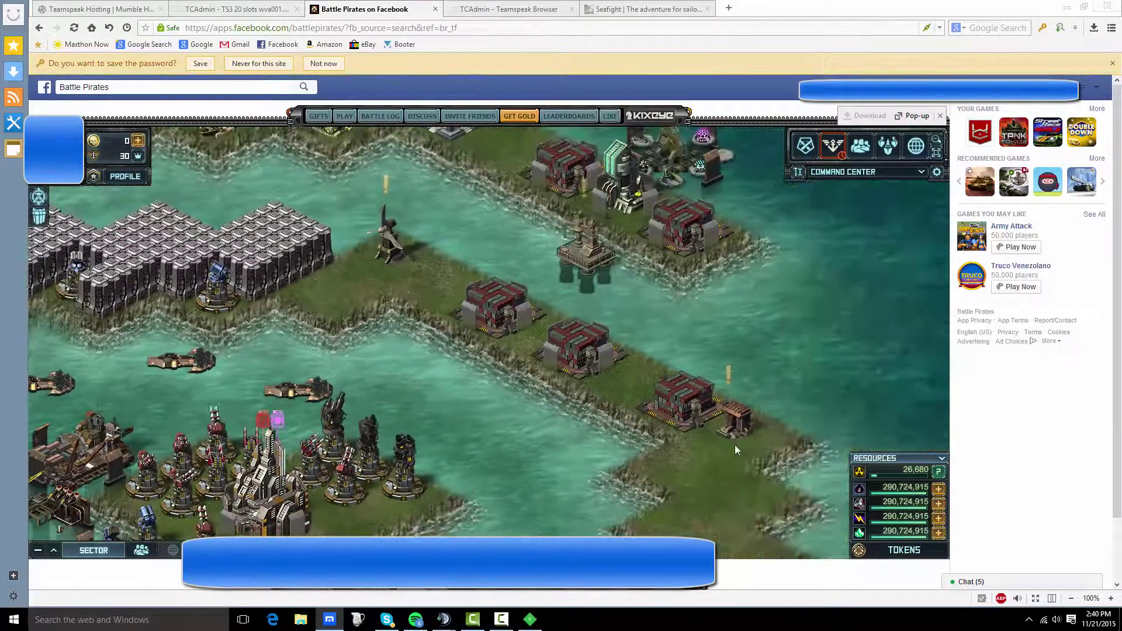
{"action": "left_click", "coordinate": [741, 423]}
{"action": "left_click", "coordinate": [529, 466]}
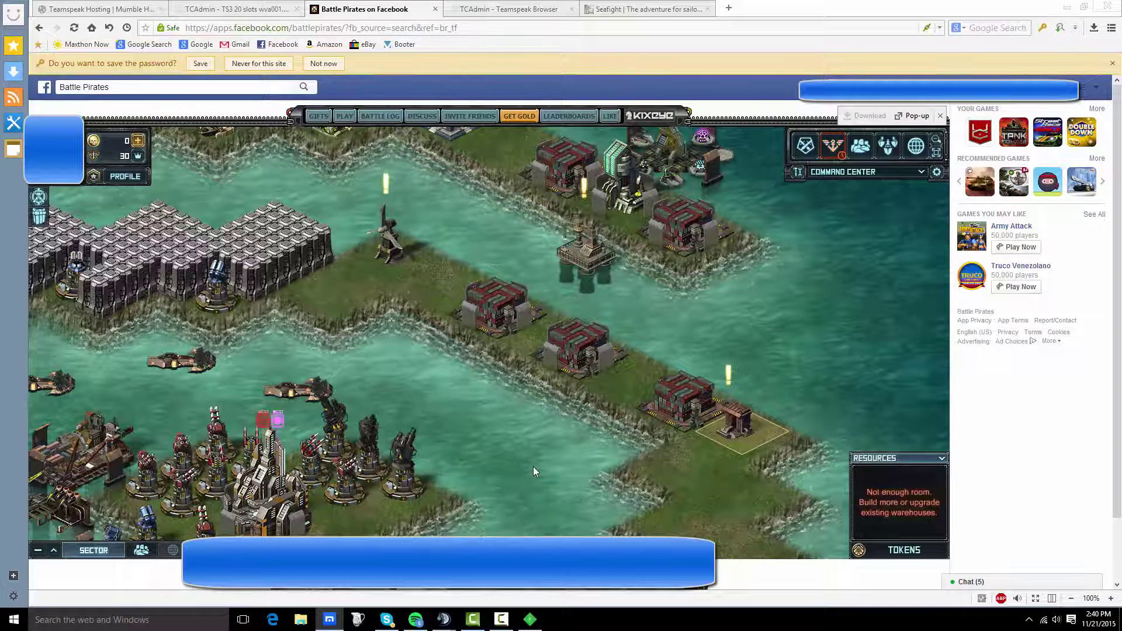
{"action": "left_click_drag", "start_coordinate": [413, 325], "coordinate": [507, 427]}
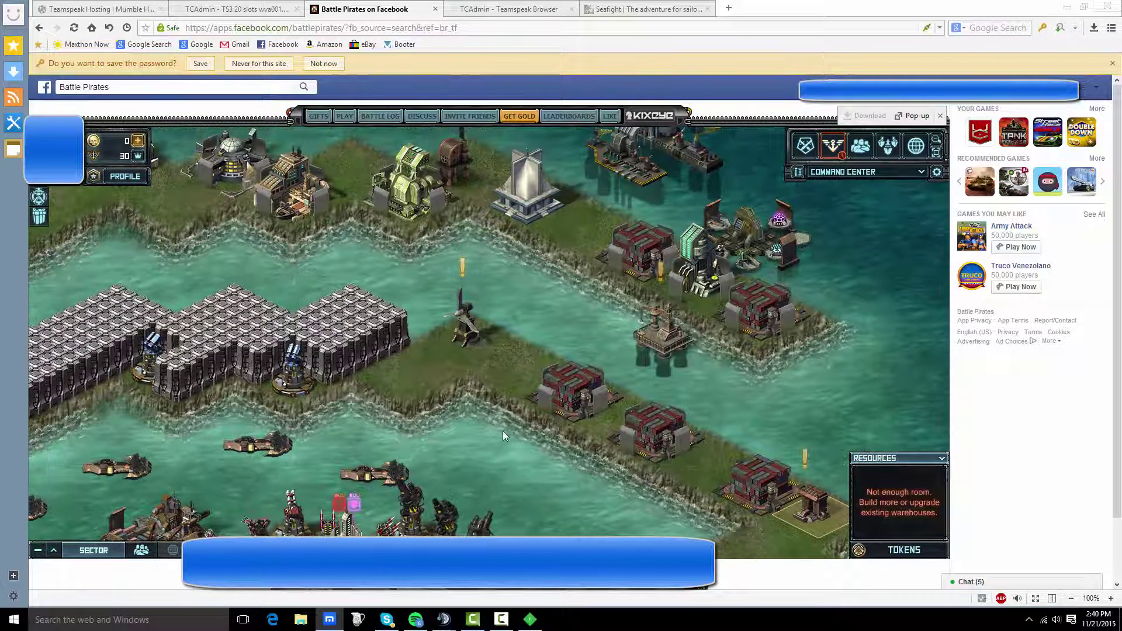